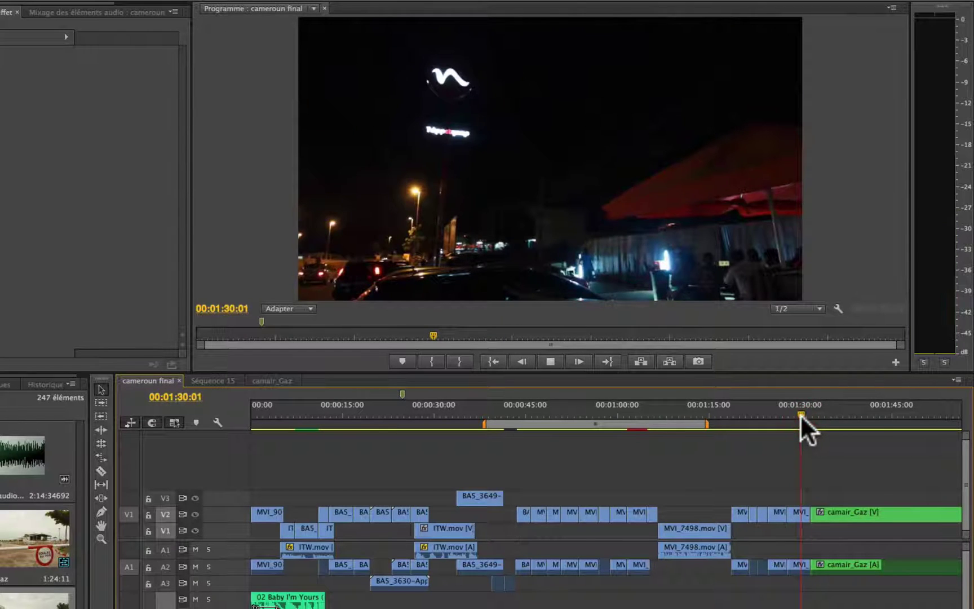
Play back the cut between MVI_7534.mov and camair_Gaz, starting from 00:01:30:01
key(space)
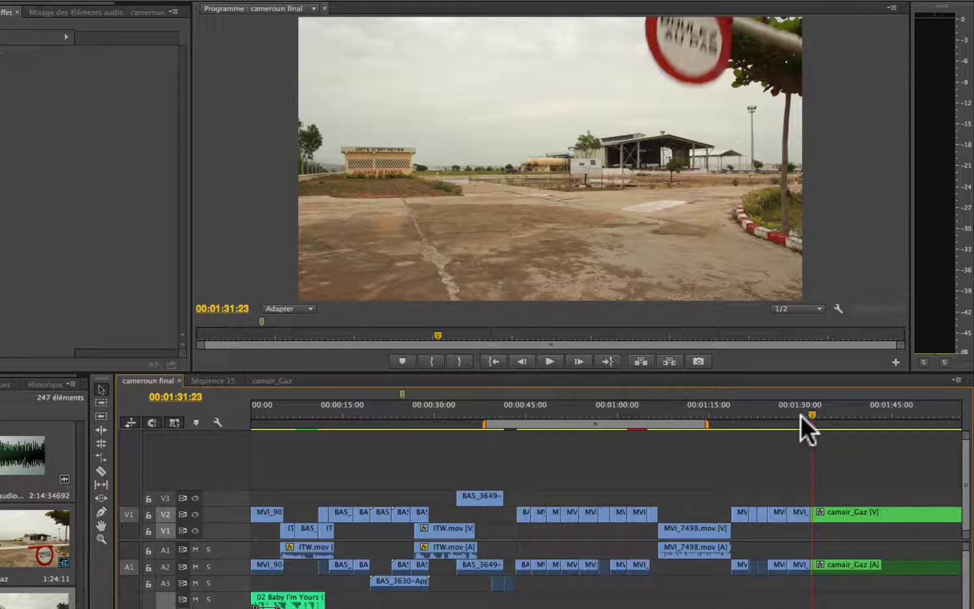
click(800, 413)
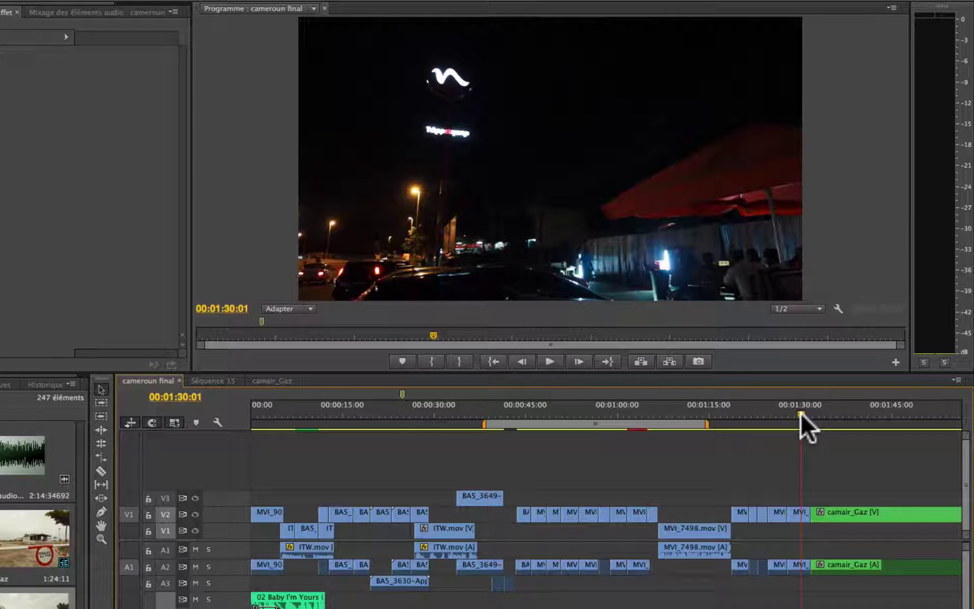
key(space)
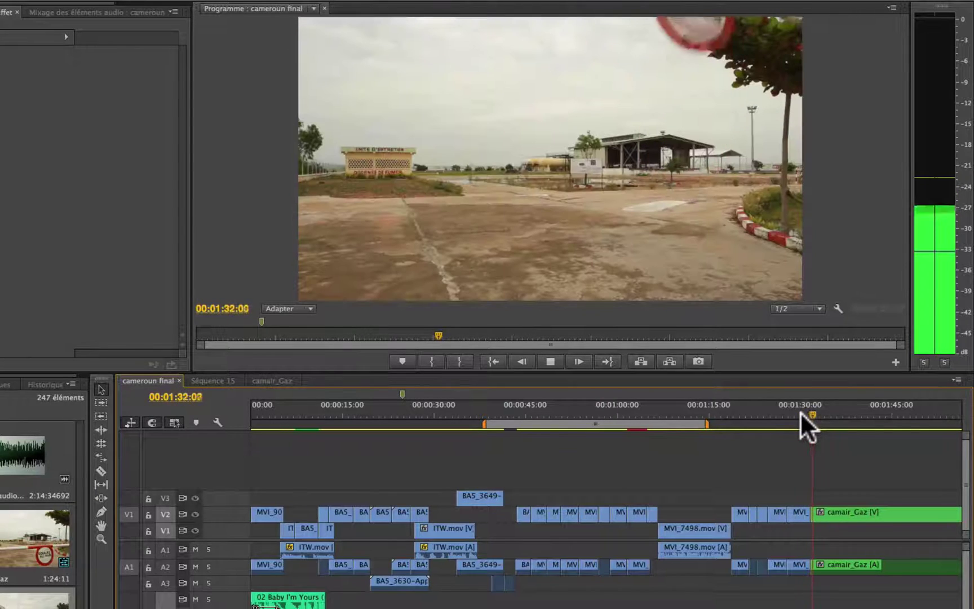
key(space)
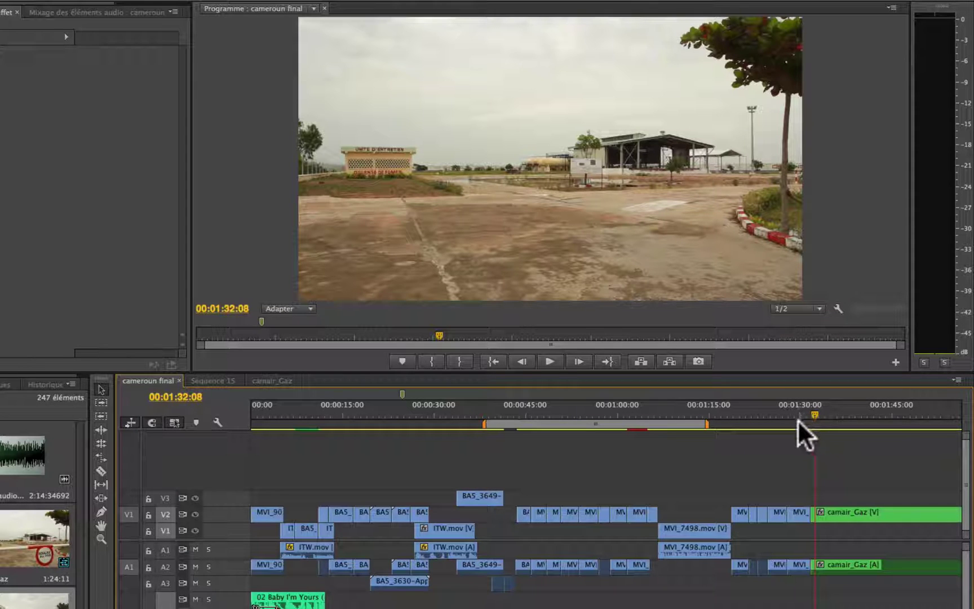
Select the edit point between MVI_7534.mov and camair_Gaz with the Rolling Edit tool
key(equal)
key(equal)
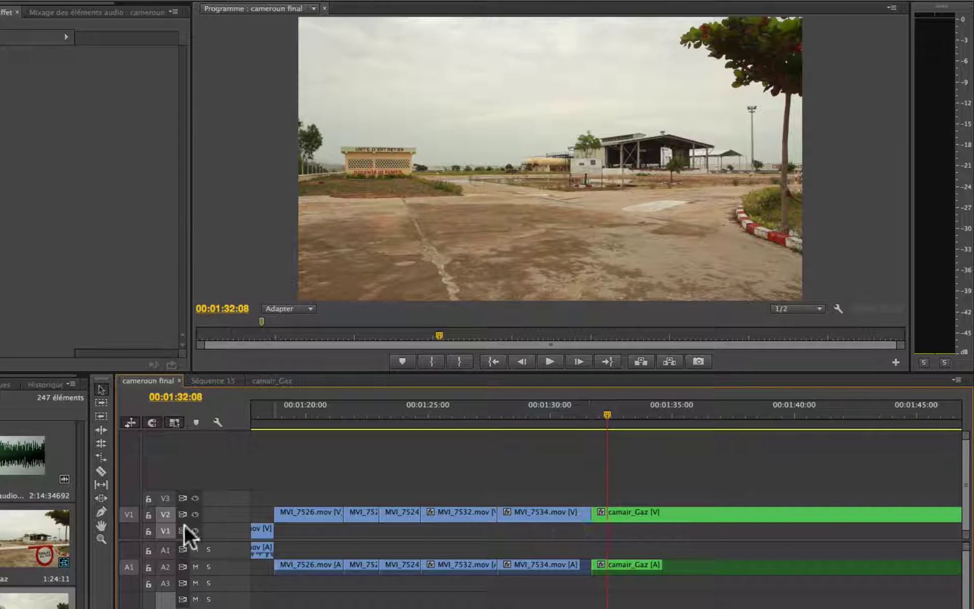
click(101, 443)
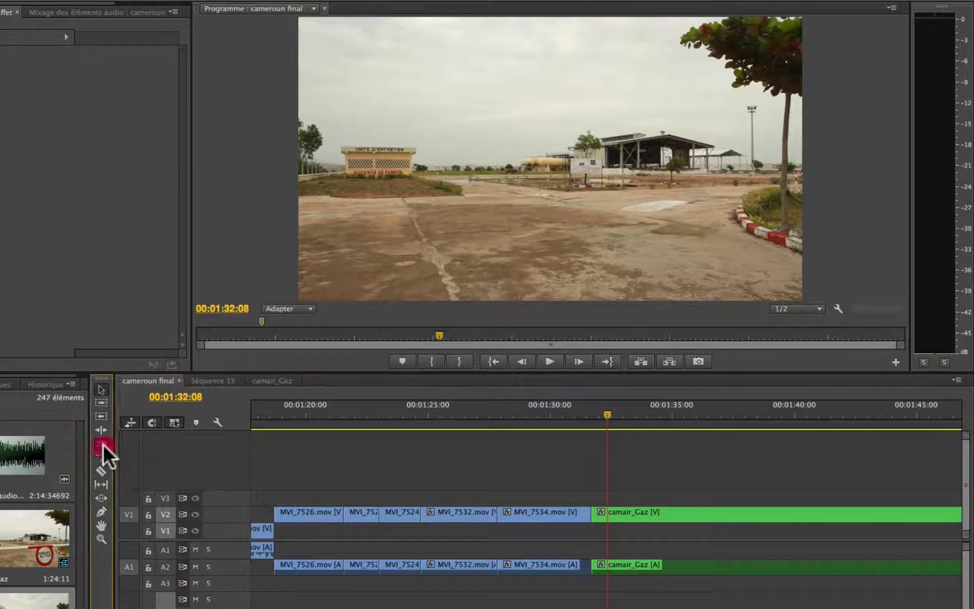
click(592, 513)
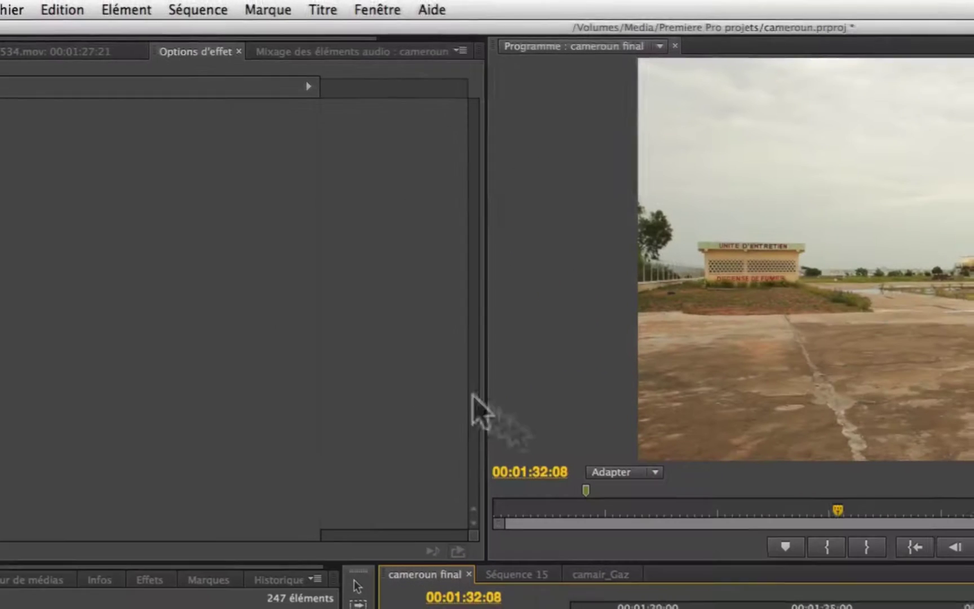
Apply the default video transition to the selected cut and play it back from 00:01:30:22
click(204, 11)
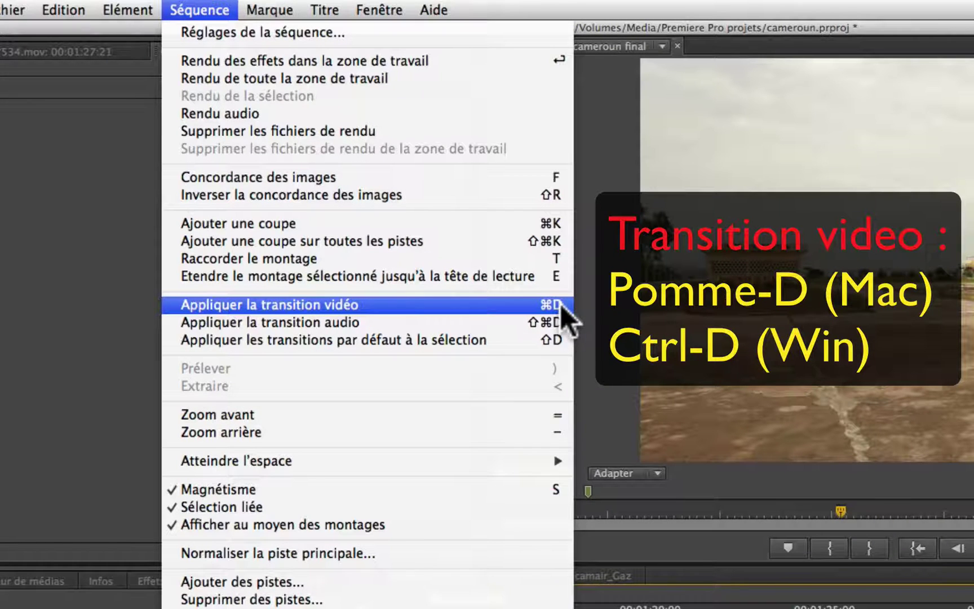
click(560, 304)
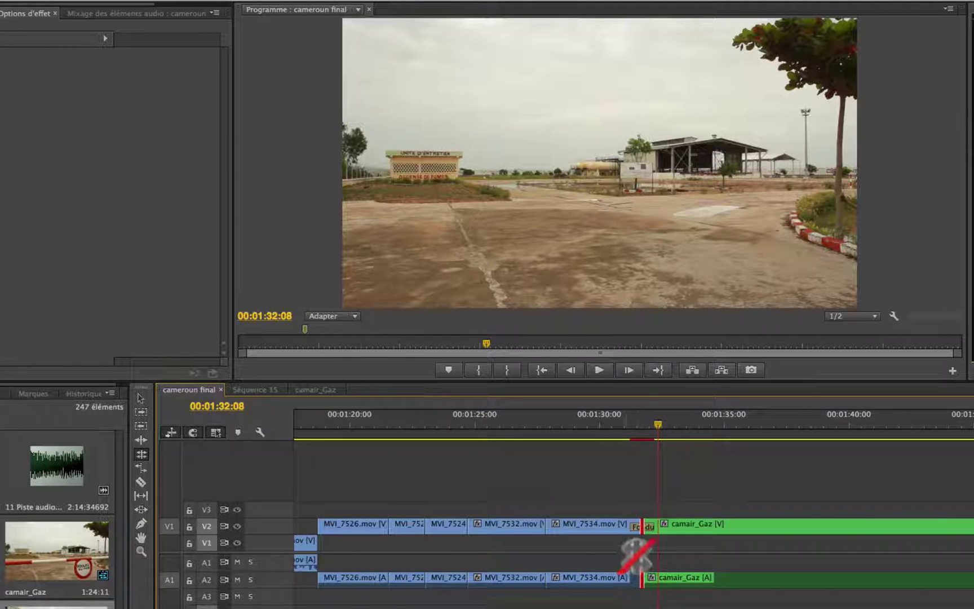
click(622, 417)
key(space)
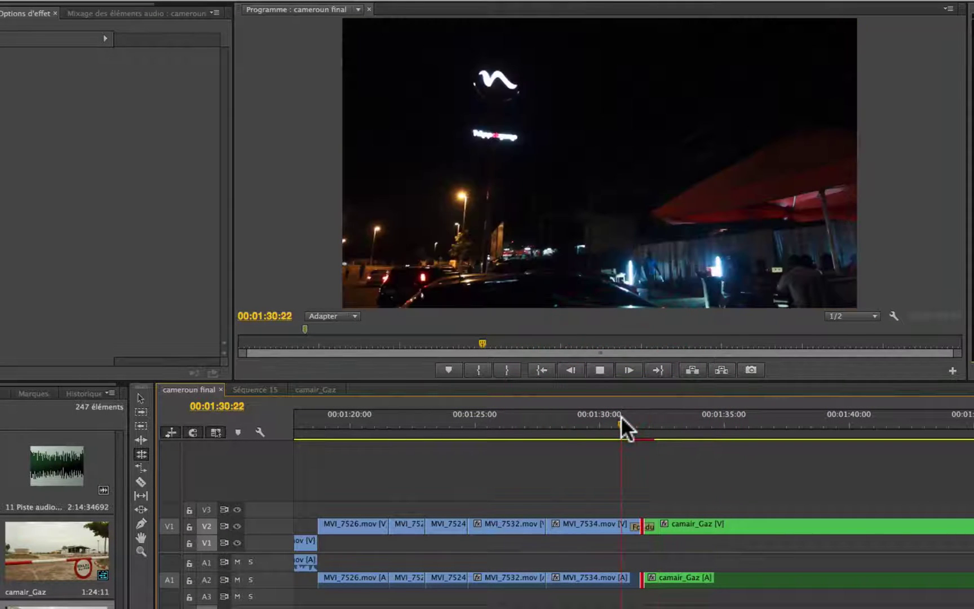
click(622, 417)
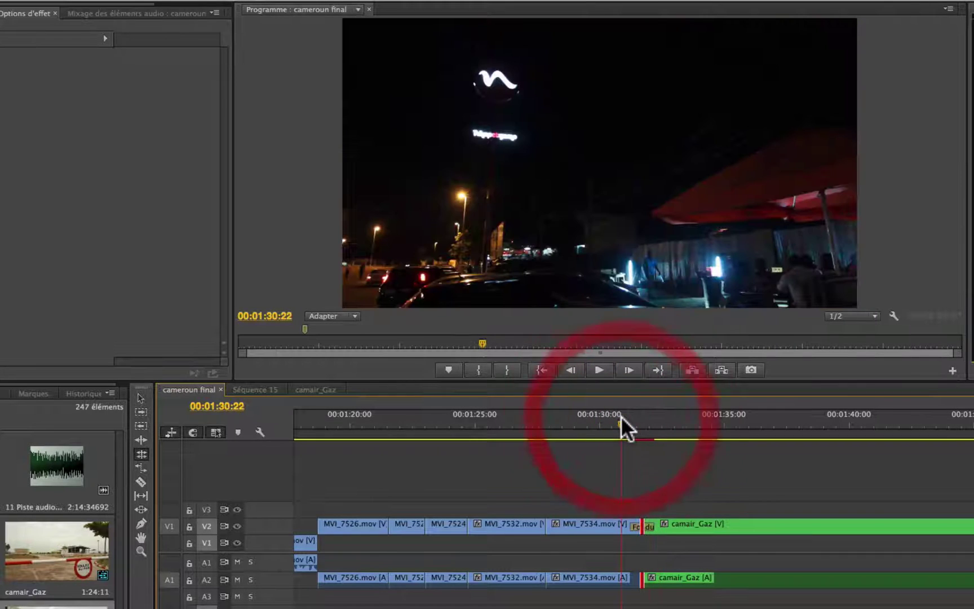
key(space)
key(space)
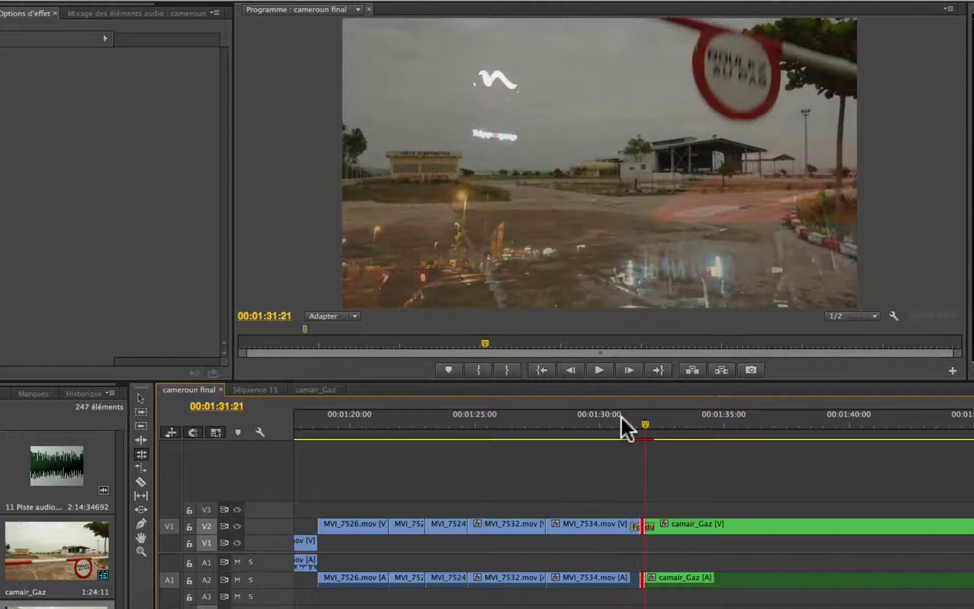
Examine the dissolve between MVI_7534.mov and camair_Gaz frame by frame, backward and forward up to 00:01:32:00
key(Left)
key(Left)
key(Left)
key(Left)
key(Left)
key(Left)
key(Left)
key(Right)
key(Right)
key(Right)
key(Right)
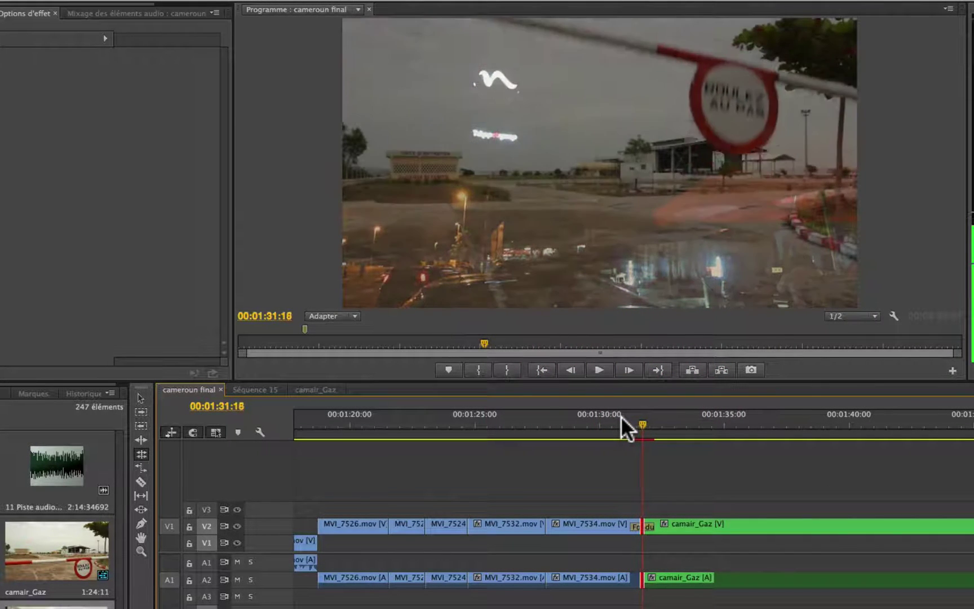
key(Right)
key(Right)
key(Right)
key(Right)
key(Right)
key(Right)
key(Right)
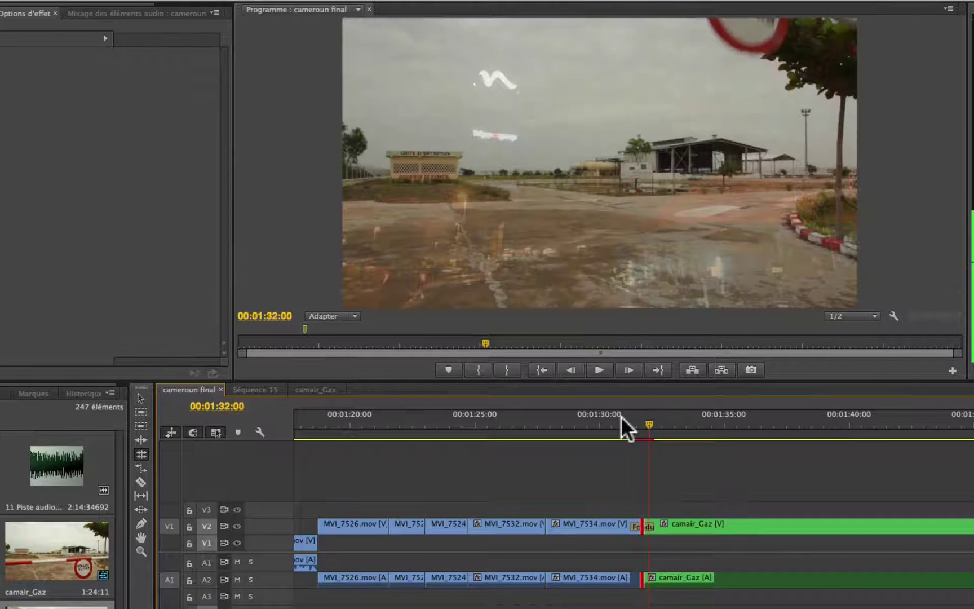
Remove the video transition and apply the default video and audio transitions together to the selected cut
key(Delete)
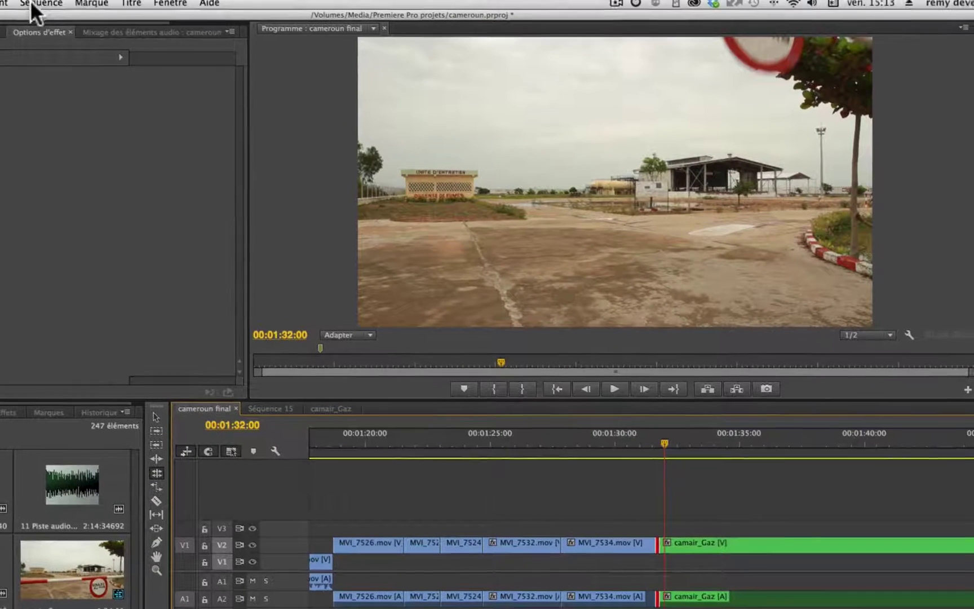
click(37, 6)
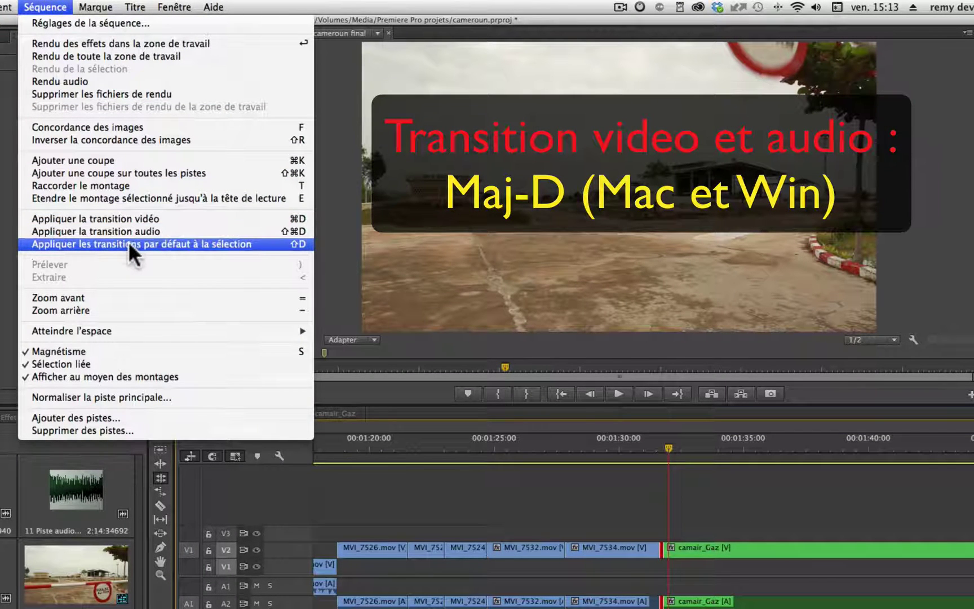
click(128, 243)
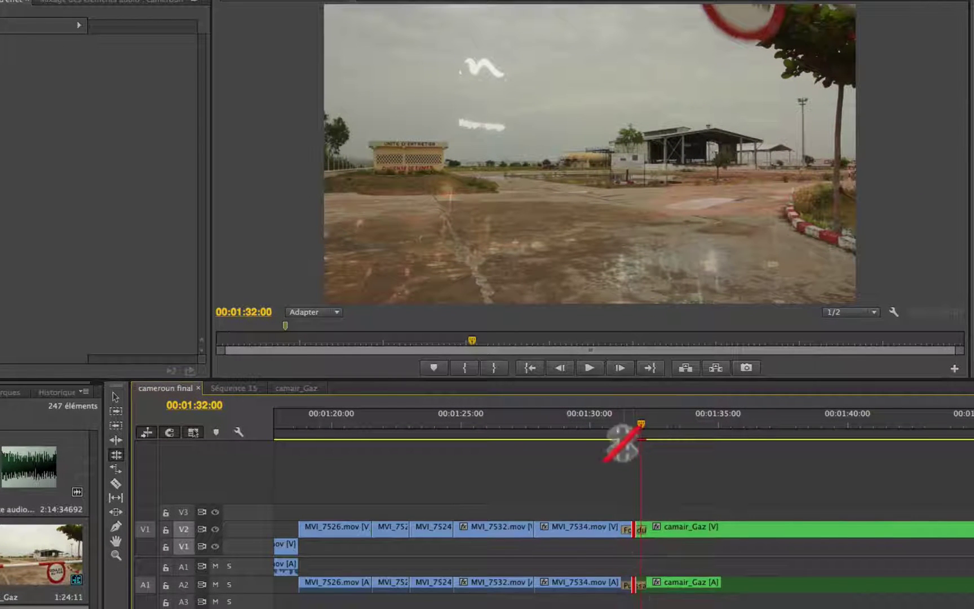
Play back the combined video and audio transitions between MVI_7534.mov and camair_Gaz
click(608, 420)
key(space)
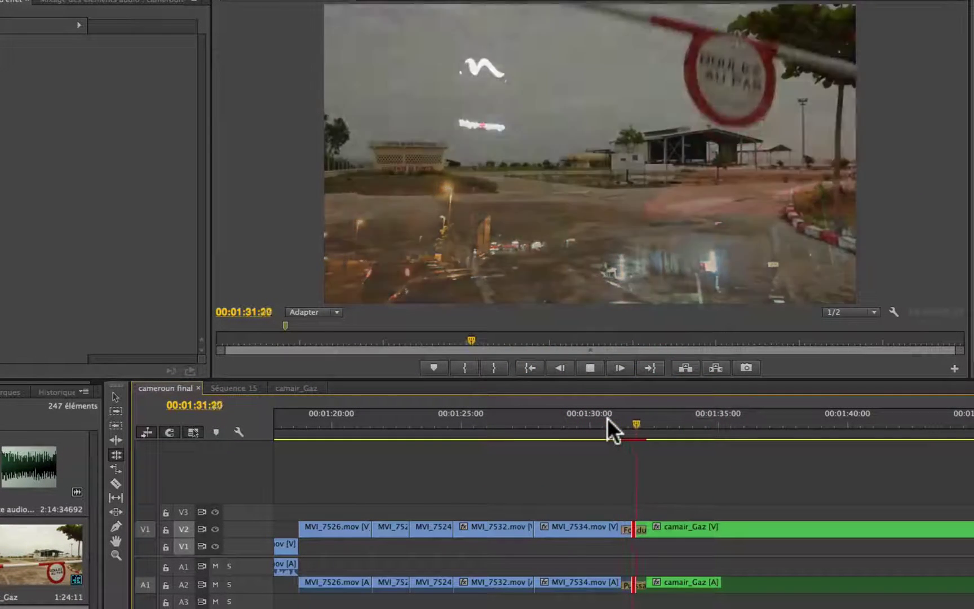
click(608, 419)
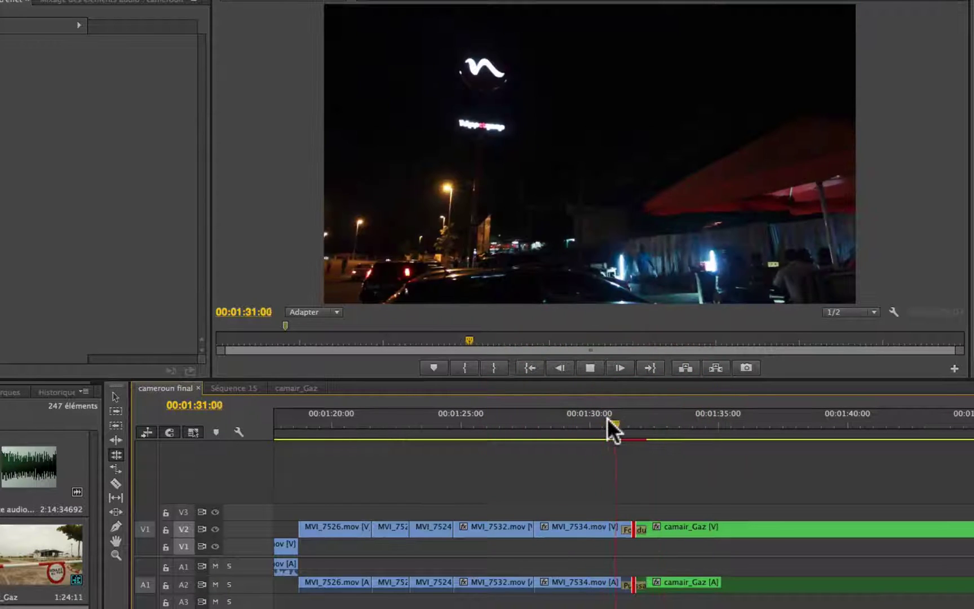
key(space)
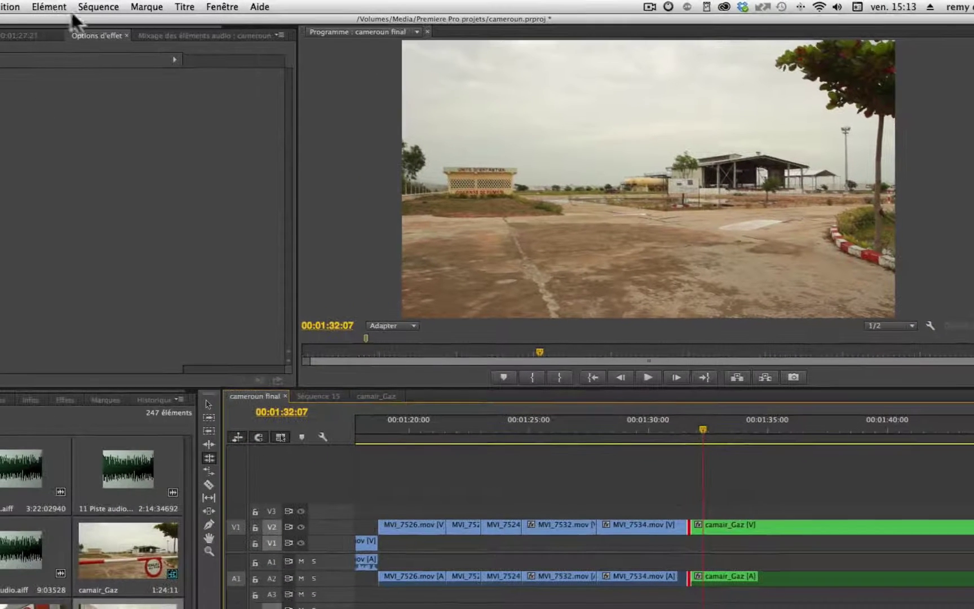
Apply the default video and audio transitions to the selected cut again and play back the passage
click(98, 7)
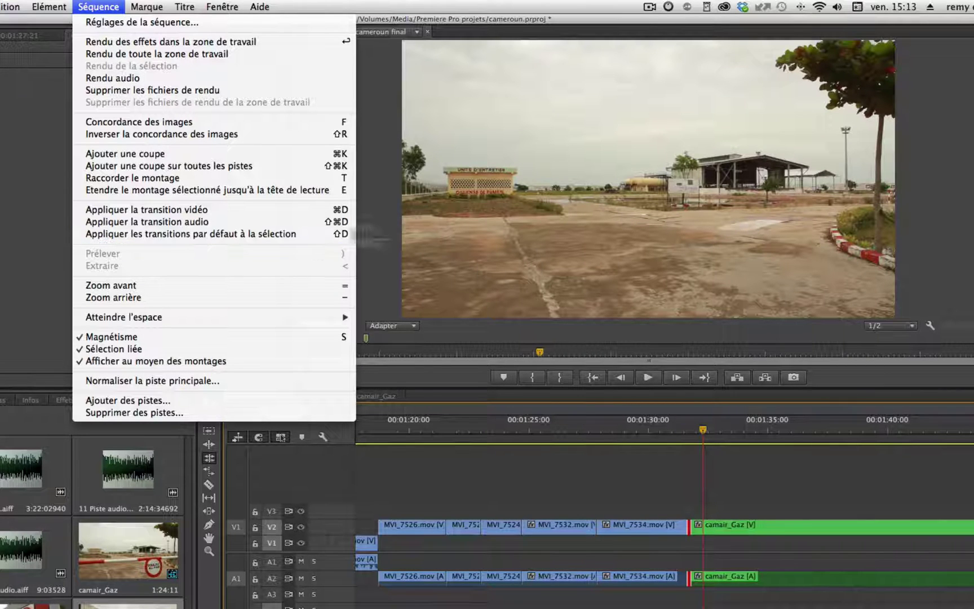
click(276, 230)
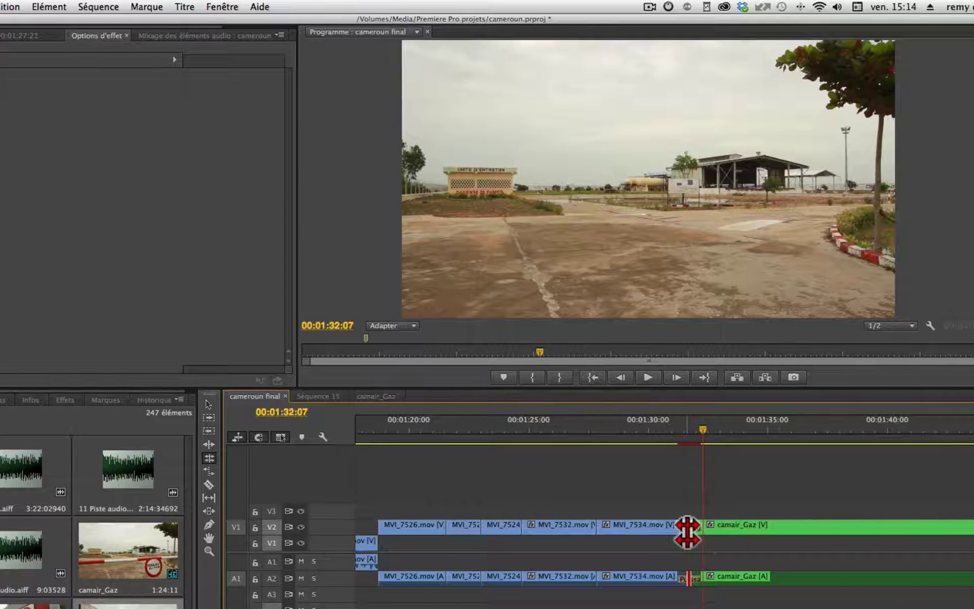
click(664, 426)
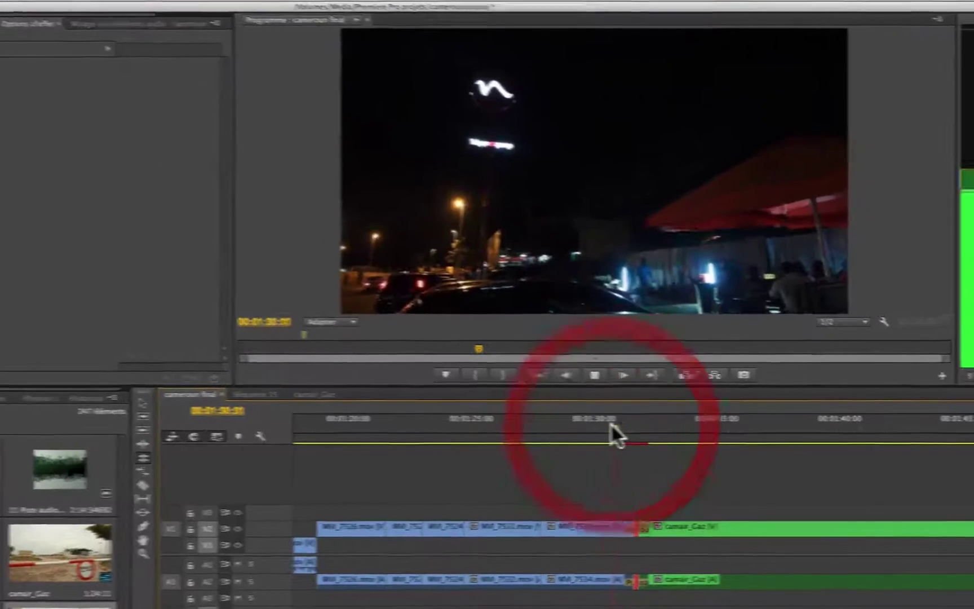
key(space)
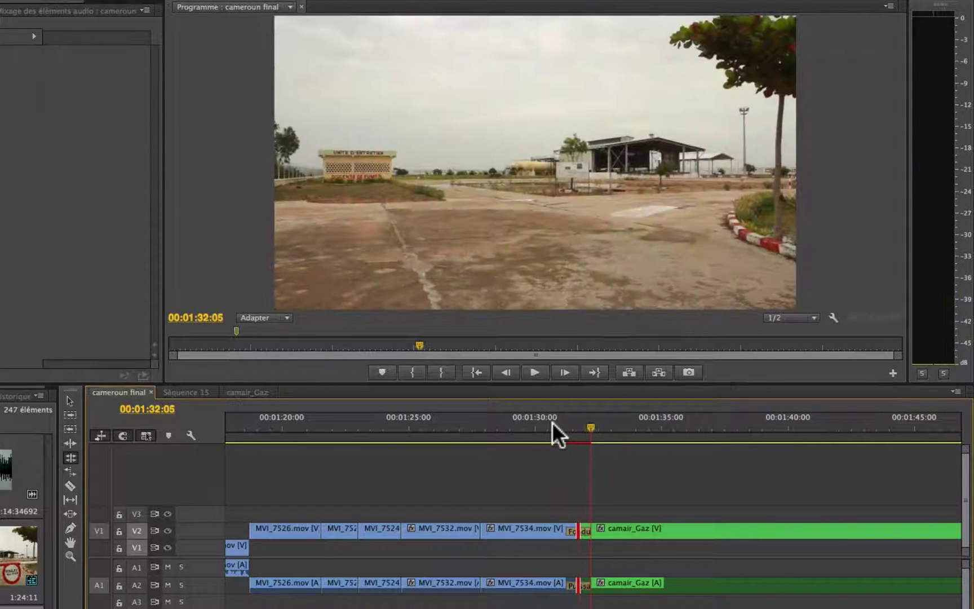
Undo the video and audio transitions applied to the cut between MVI_7534.mov and camair_Gaz
key(equal)
key(equal)
key(equal)
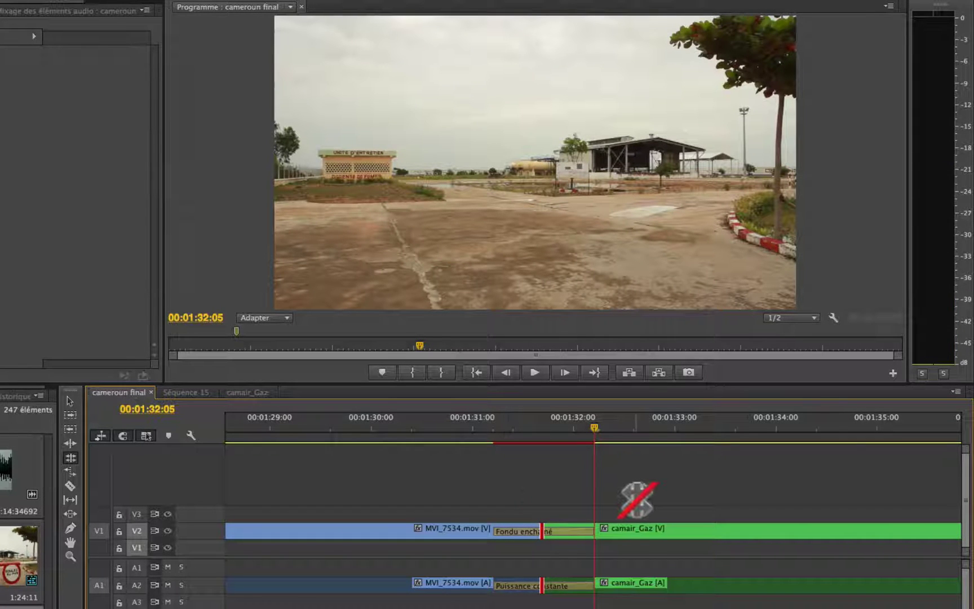
key(super+z)
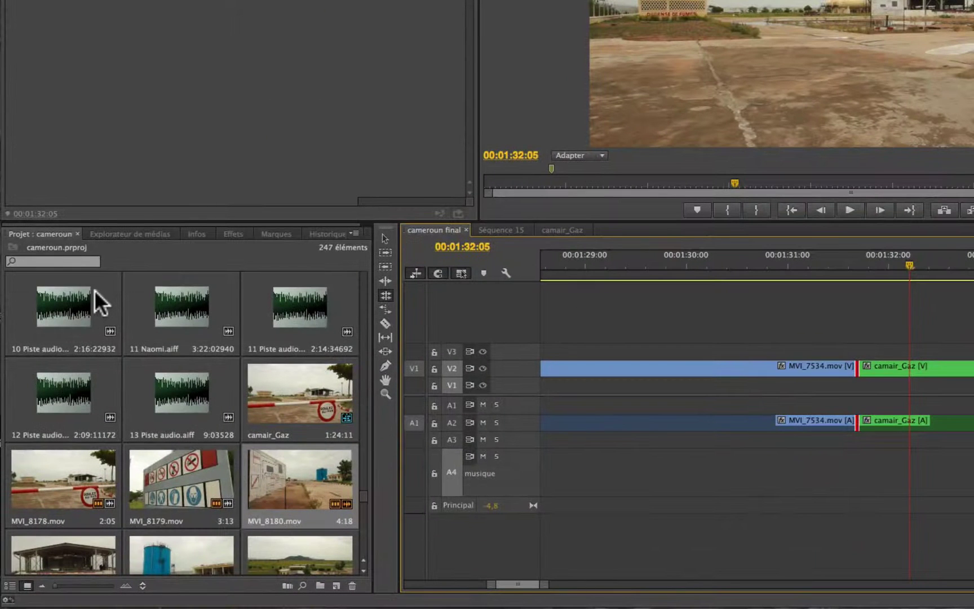
Set the video transition Fondu au noir as the default and apply it to the selected cut before camair_Gaz
click(226, 235)
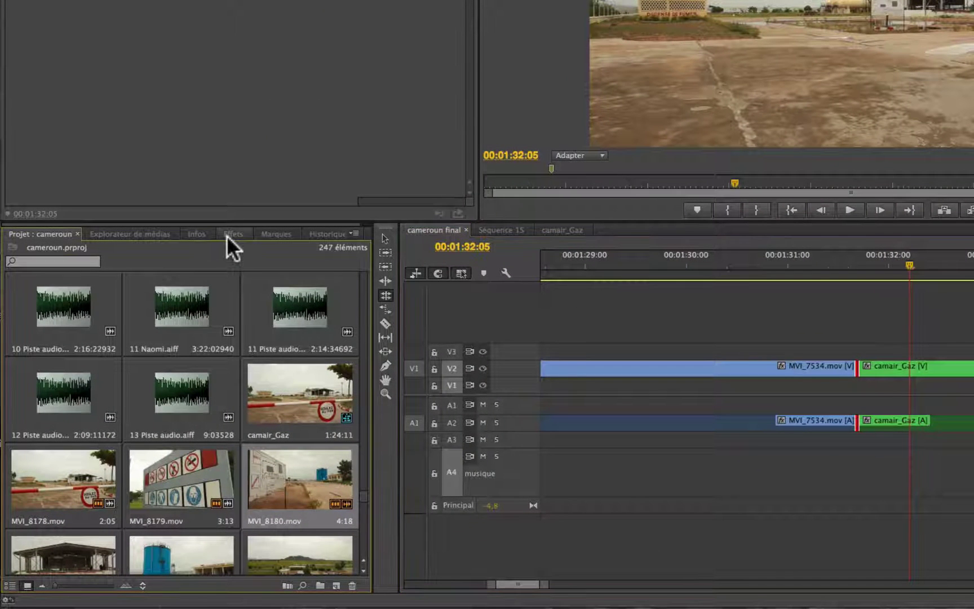
click(228, 235)
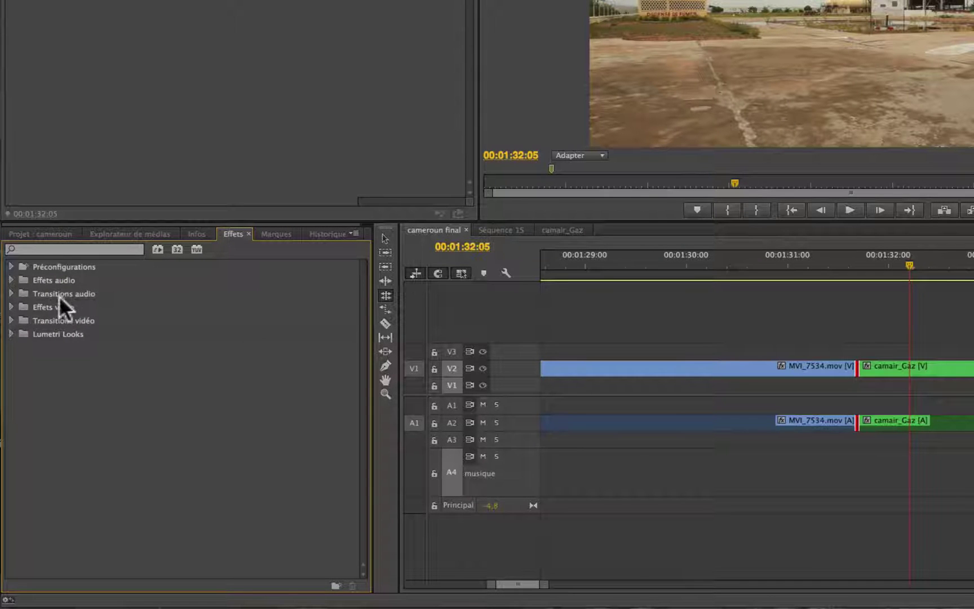
click(11, 320)
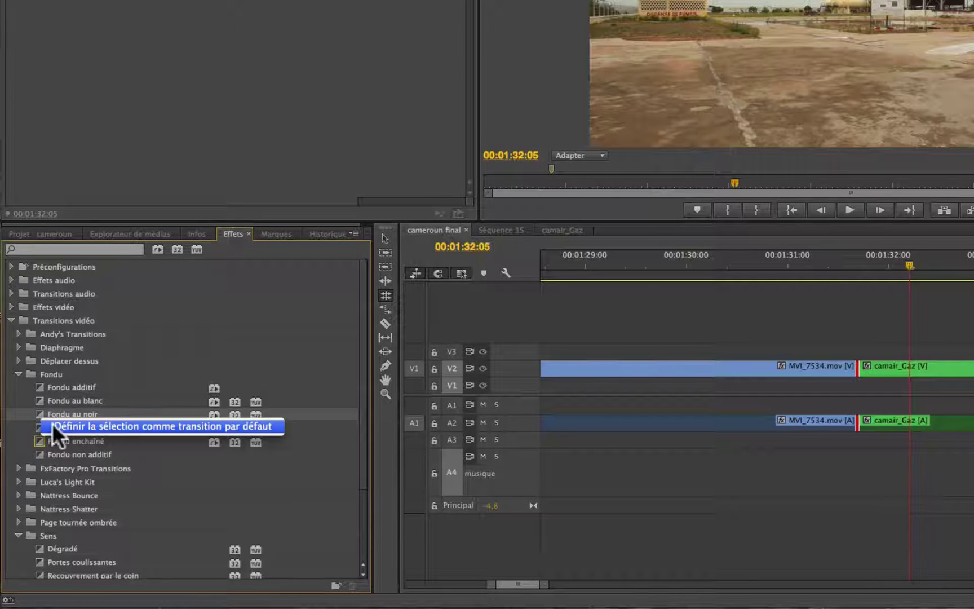
click(52, 423)
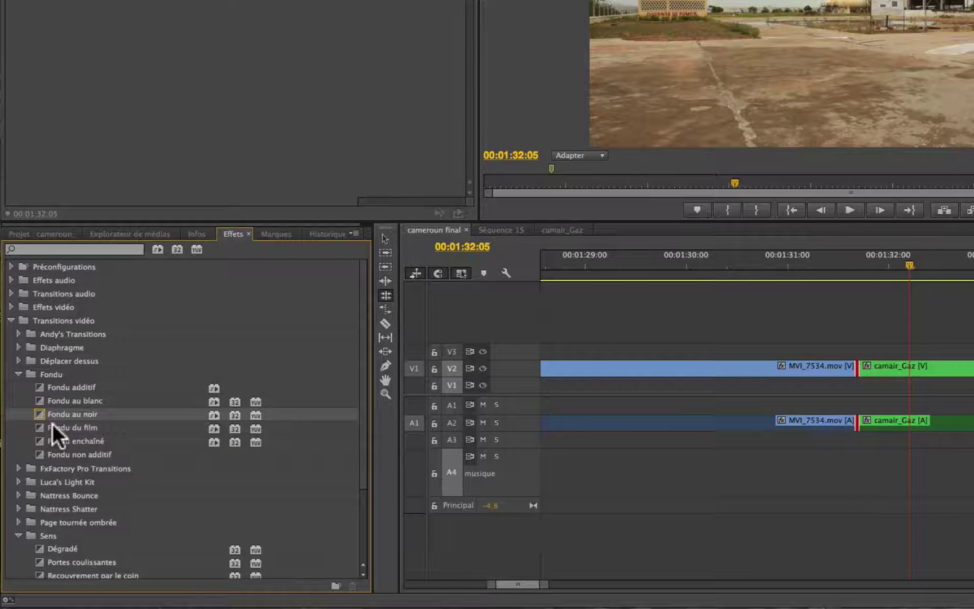
drag(35, 414, 766, 318)
key(super+d)
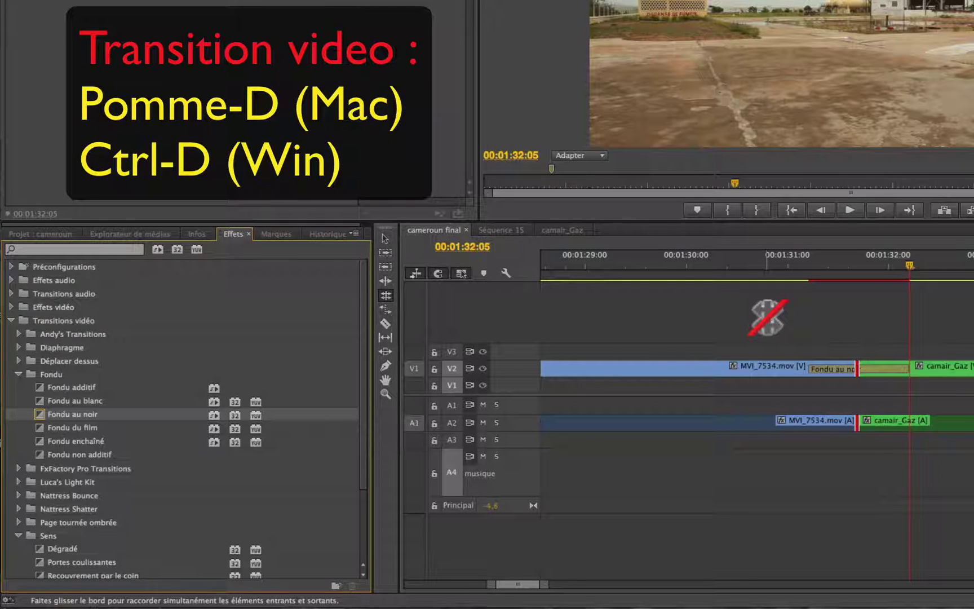
Play back and scrub through the Fondu au noir transition from about 00:01:31:00
click(789, 256)
key(space)
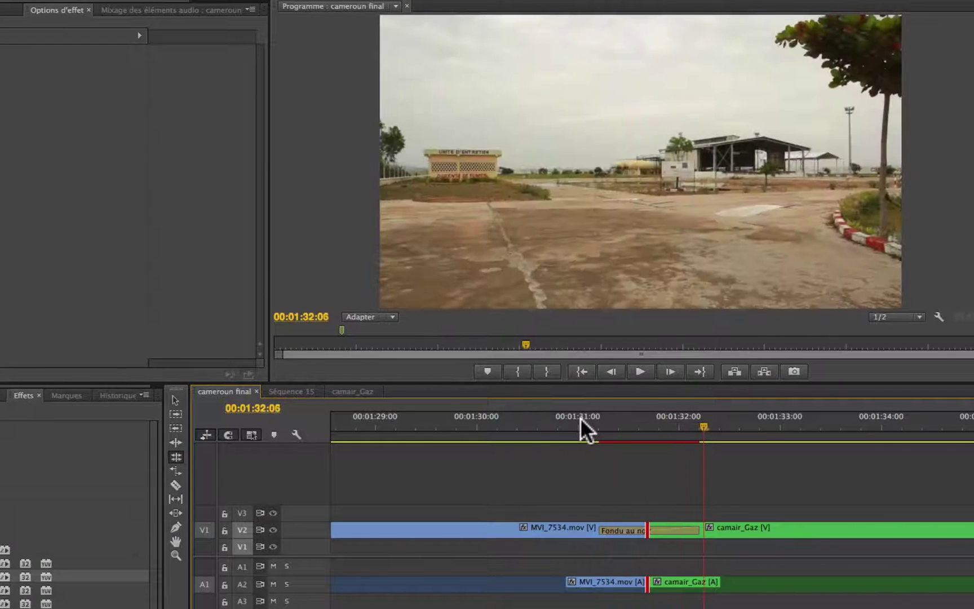
drag(580, 417, 648, 425)
key(space)
click(565, 421)
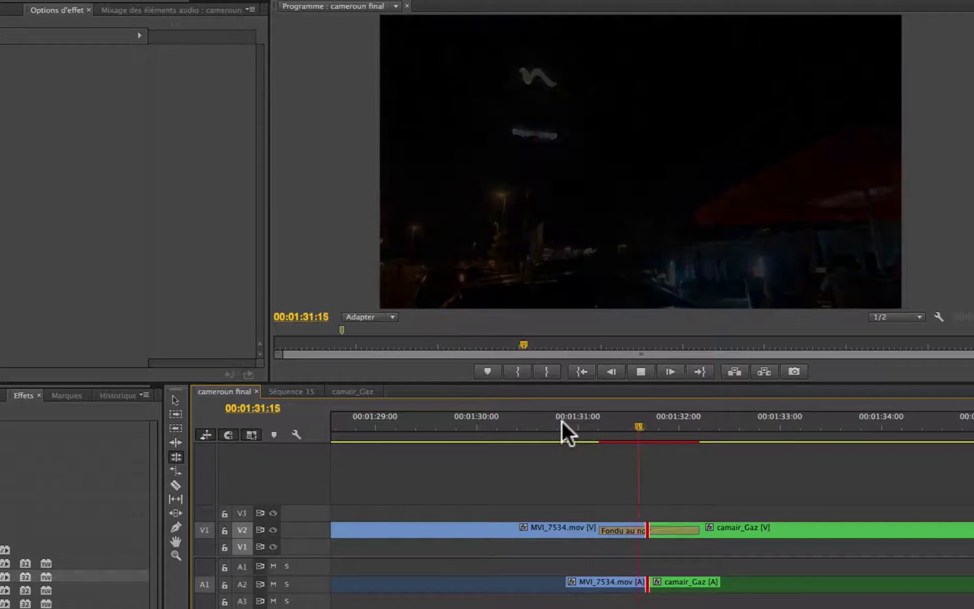
click(561, 420)
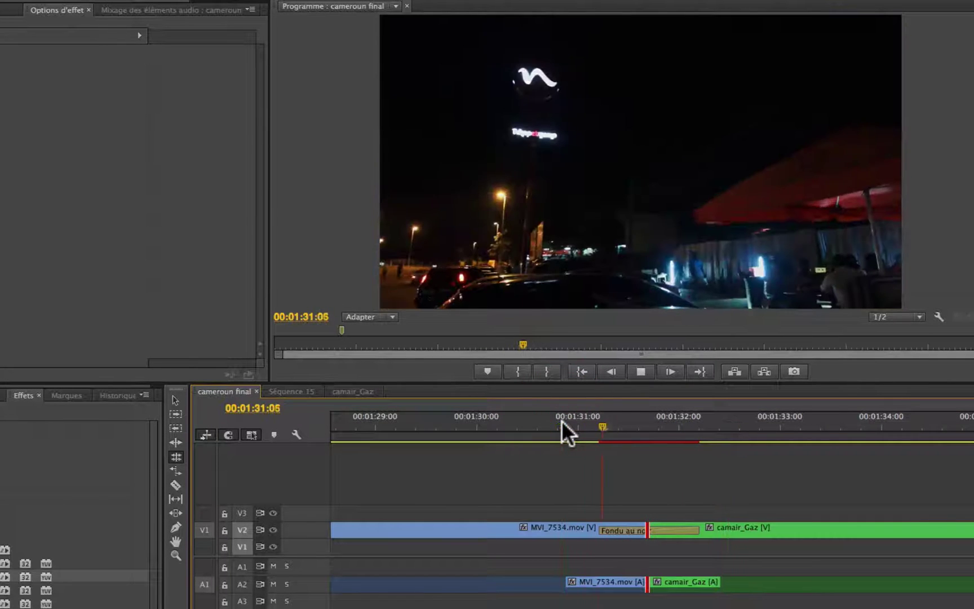
key(space)
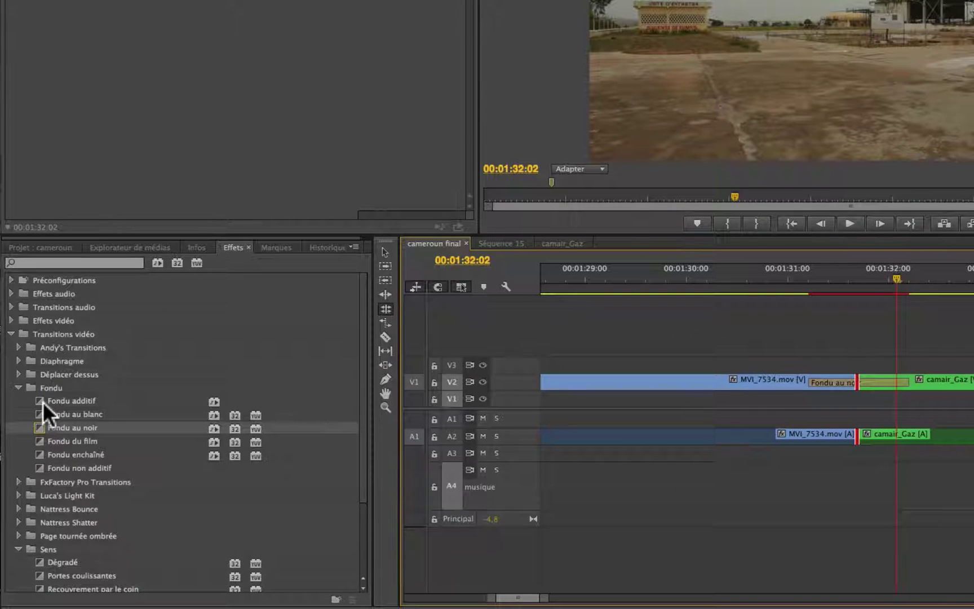
Apply the Diaphragme en croix video transition at the cut between MVI_7534.mov and camair_Gaz on V2
scroll(75, 418, down, 5)
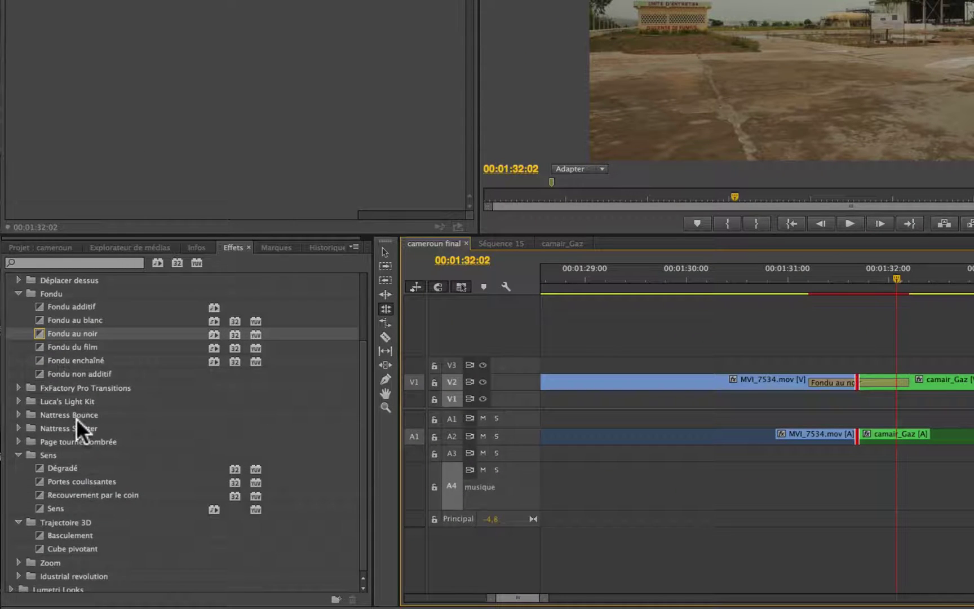
scroll(65, 369, up, 2)
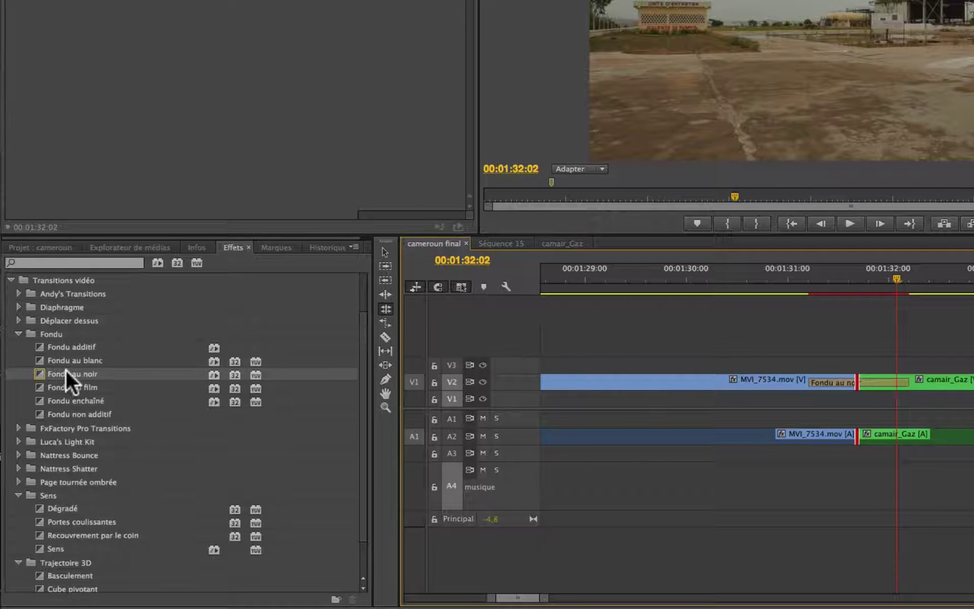
click(18, 306)
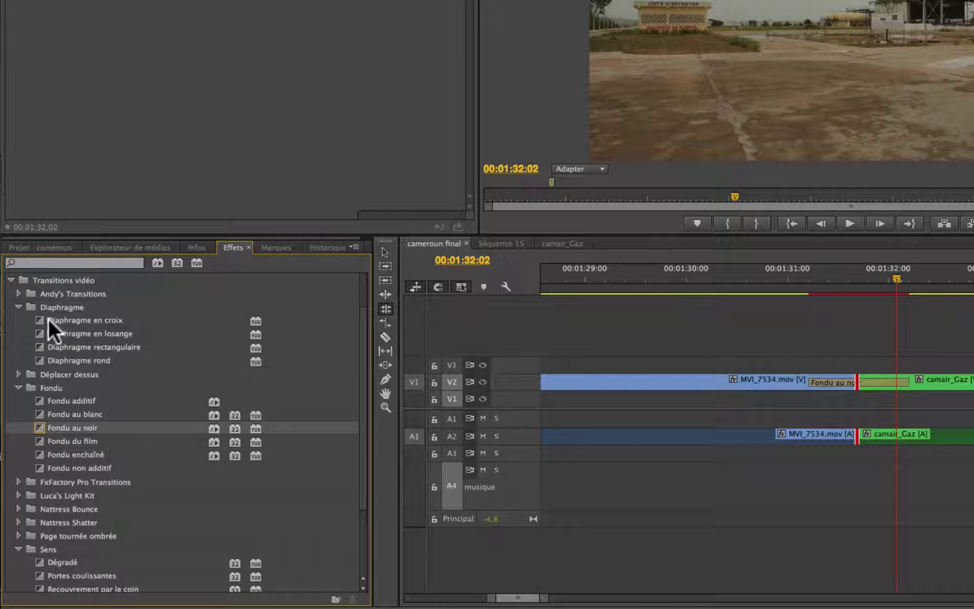
drag(39, 318, 824, 376)
Play back the Diaphragme en croix transition from 00:01:30:16, then step backward frame by frame to 00:01:31:05
click(792, 269)
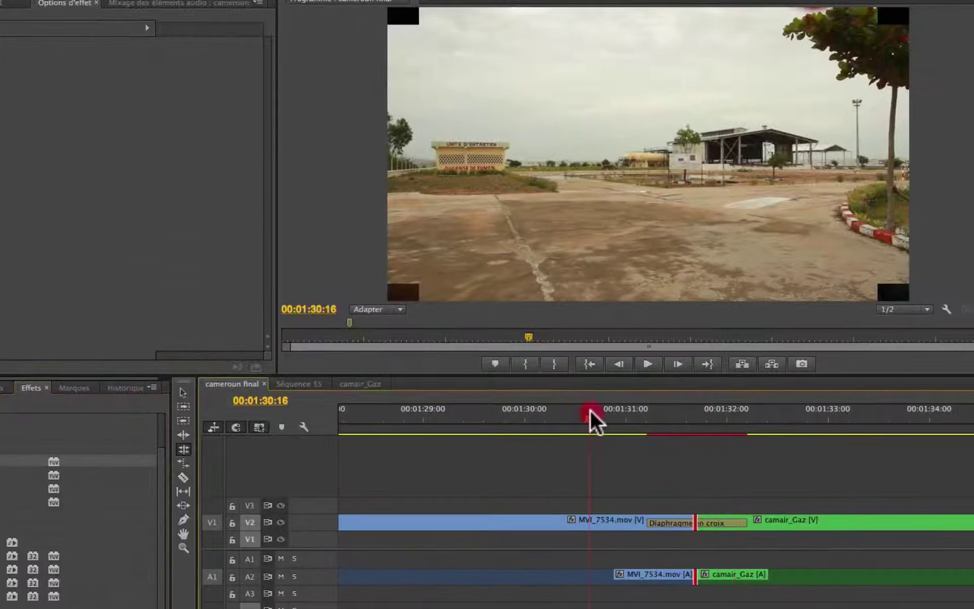
key(space)
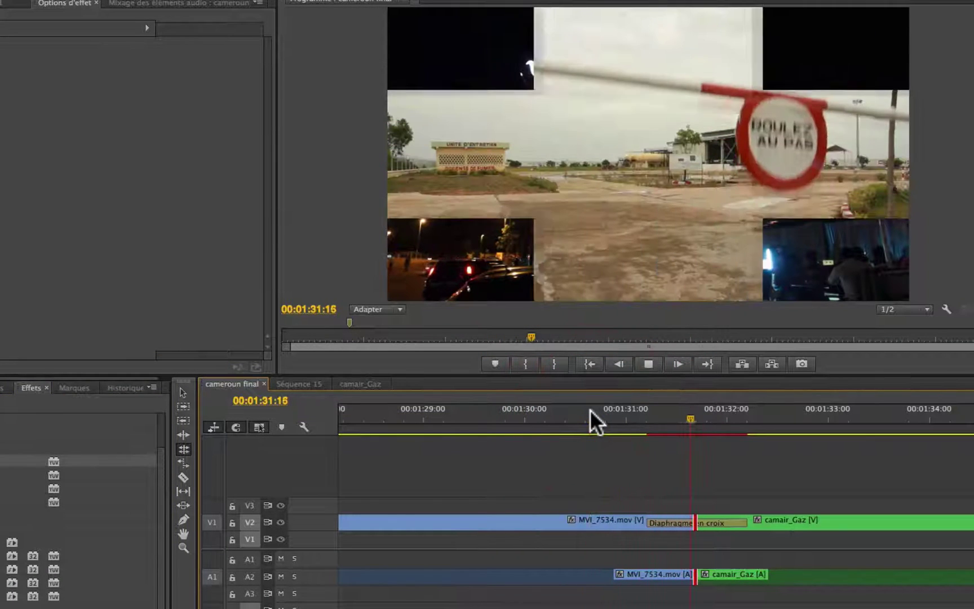
key(Left)
key(Left)
key(Left)
key(Left)
key(Left)
key(Left)
key(Left)
key(Left)
key(Left)
key(Left)
key(Left)
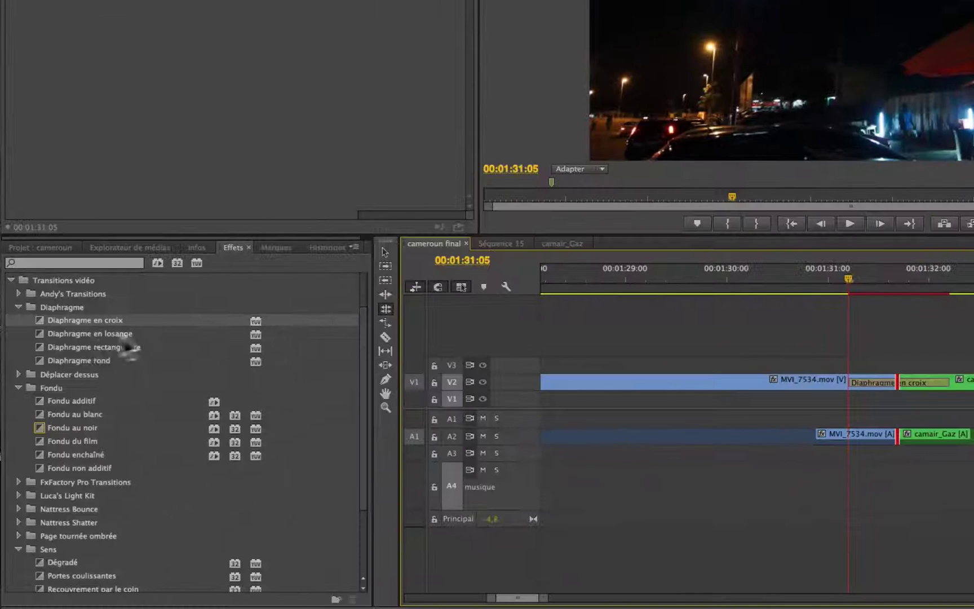
Replace the transition at the cut with Diaphragme rond and step forward through it frame by frame
drag(41, 357, 877, 384)
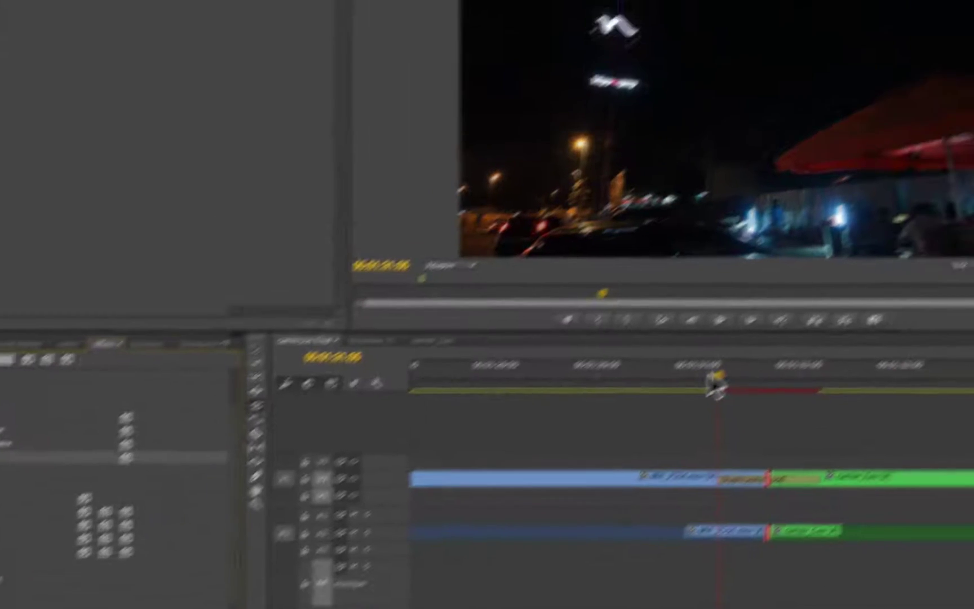
click(839, 276)
key(Right)
key(Right)
key(Right)
key(Right)
key(Right)
key(Right)
key(Right)
key(Right)
key(Right)
key(Right)
key(Right)
key(Right)
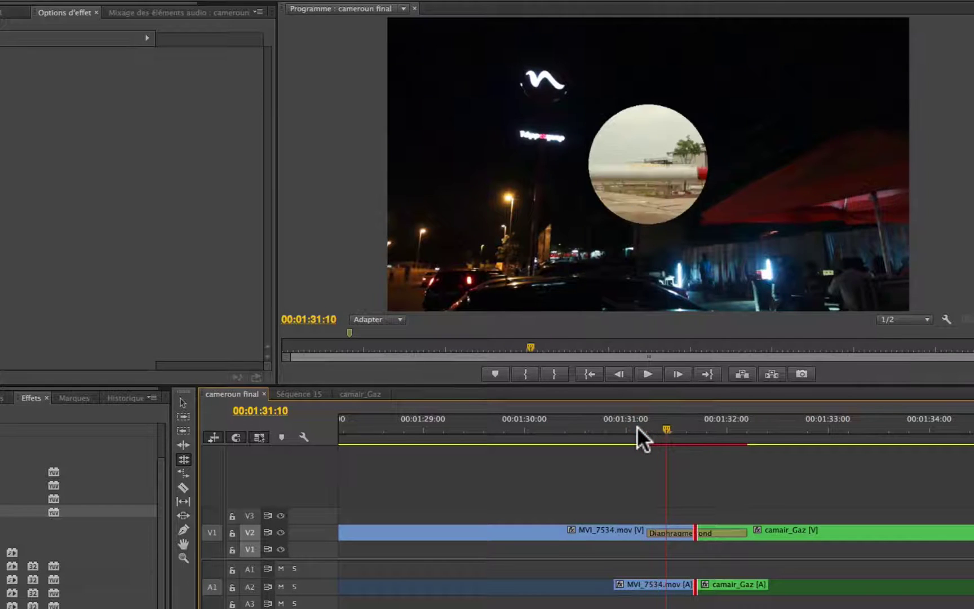
key(Right)
key(Right)
key(Right)
key(Right)
key(Right)
key(Right)
key(Right)
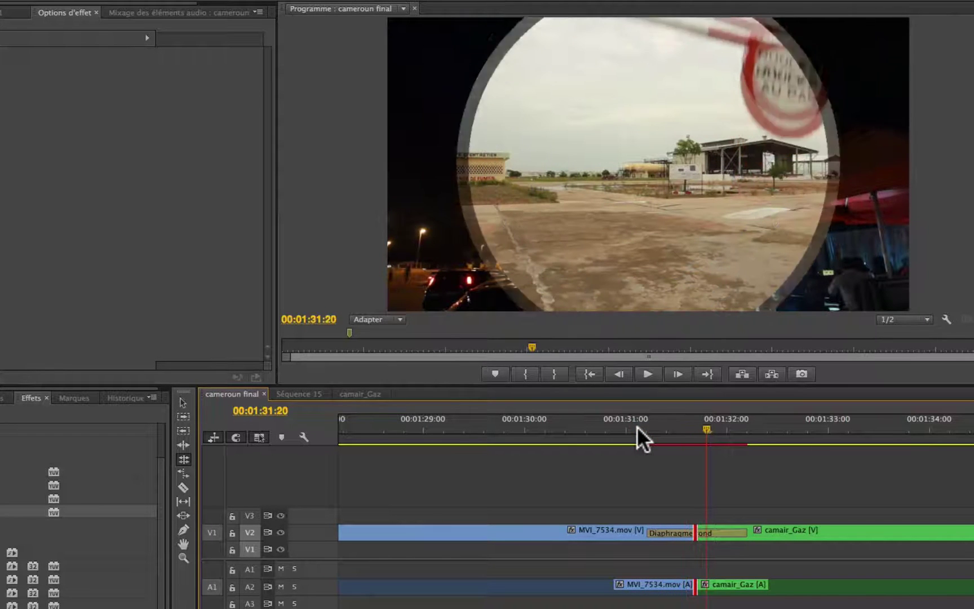
Delete the Diaphragme rond transition and apply it again at the cut between MVI_7534.mov and camair_Gaz
click(672, 533)
key(Delete)
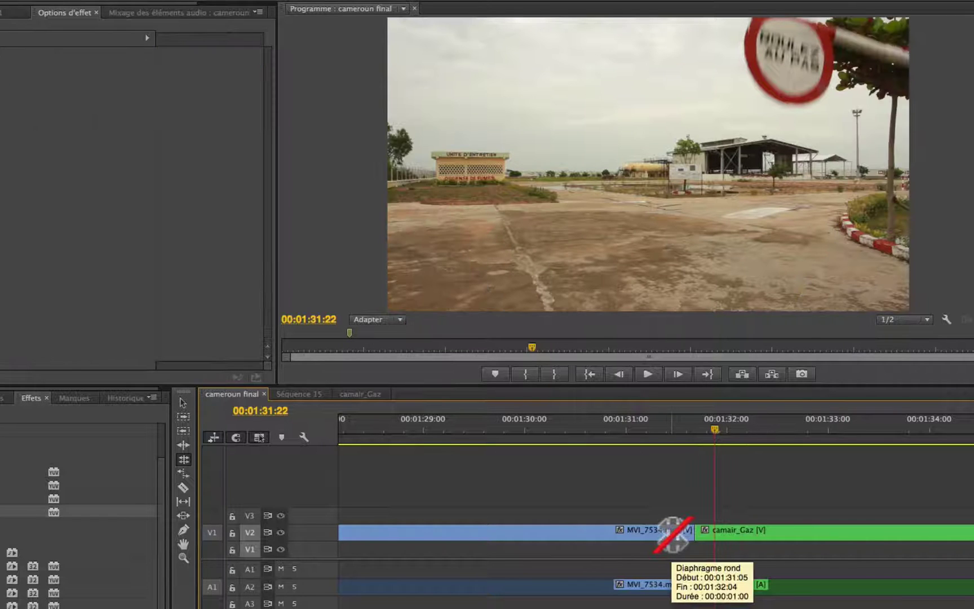
scroll(672, 534, right, 1)
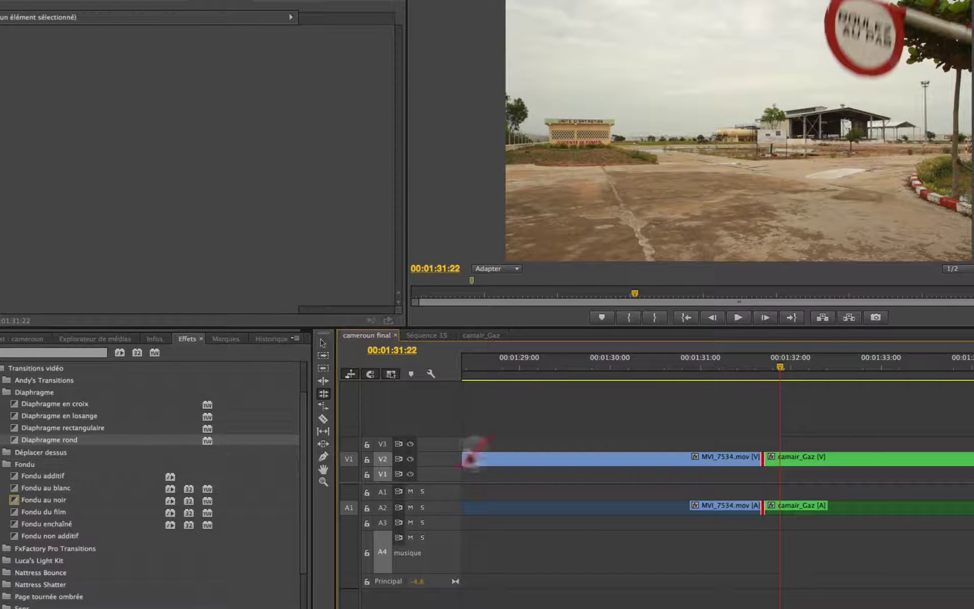
click(730, 419)
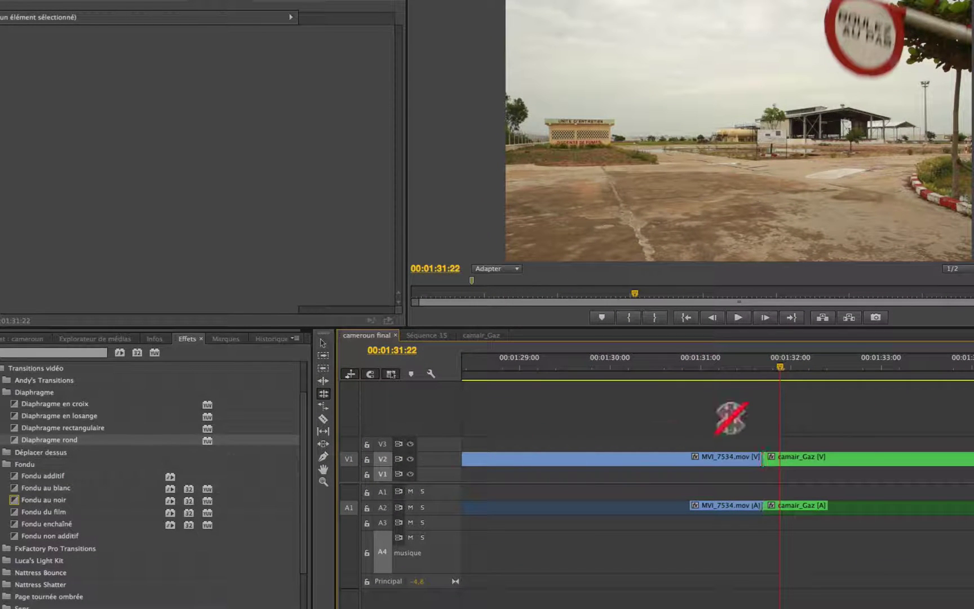
drag(12, 438, 762, 465)
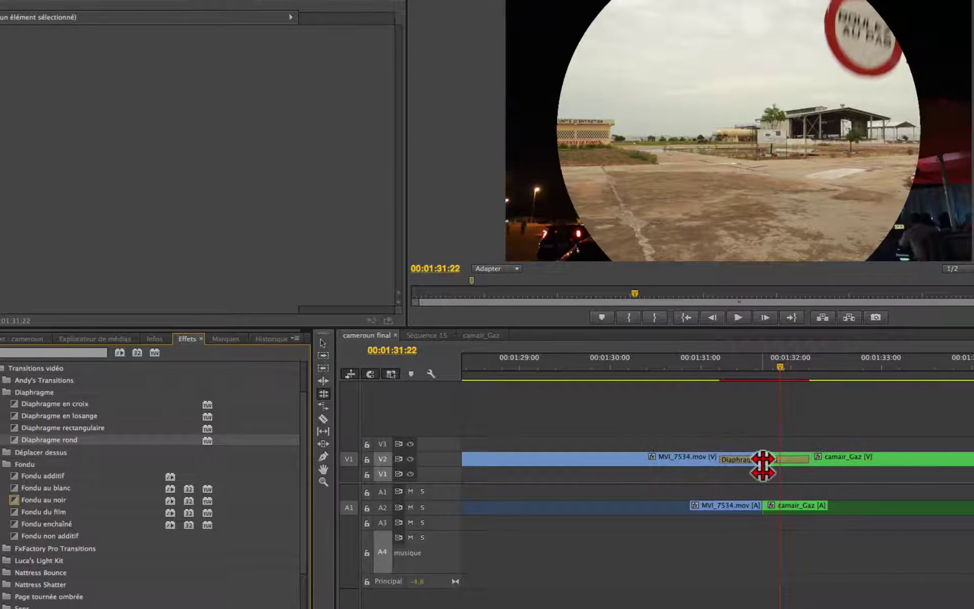
Play back the reapplied Diaphragme rond transition from about 00:01:31:00 to 00:01:33:15
click(706, 372)
key(space)
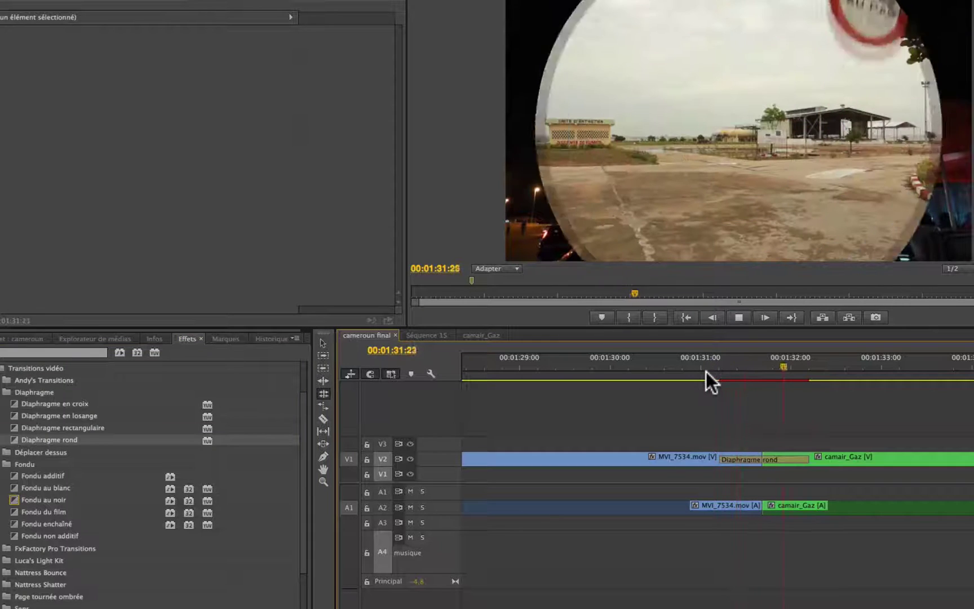
key(space)
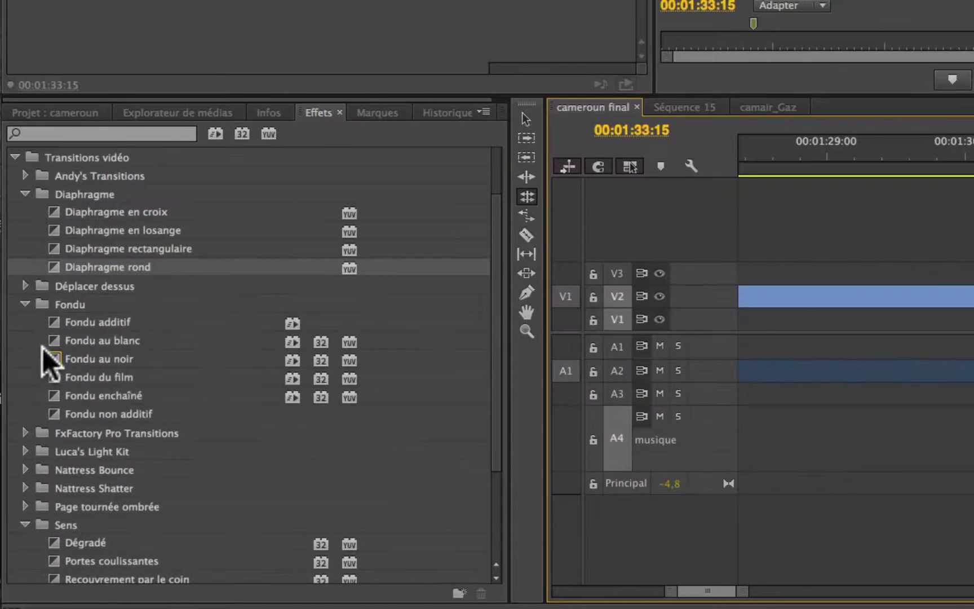
Replace the transition at the cut with Accordion from the FxFactory Pro Transitions folder
scroll(45, 361, down, 4)
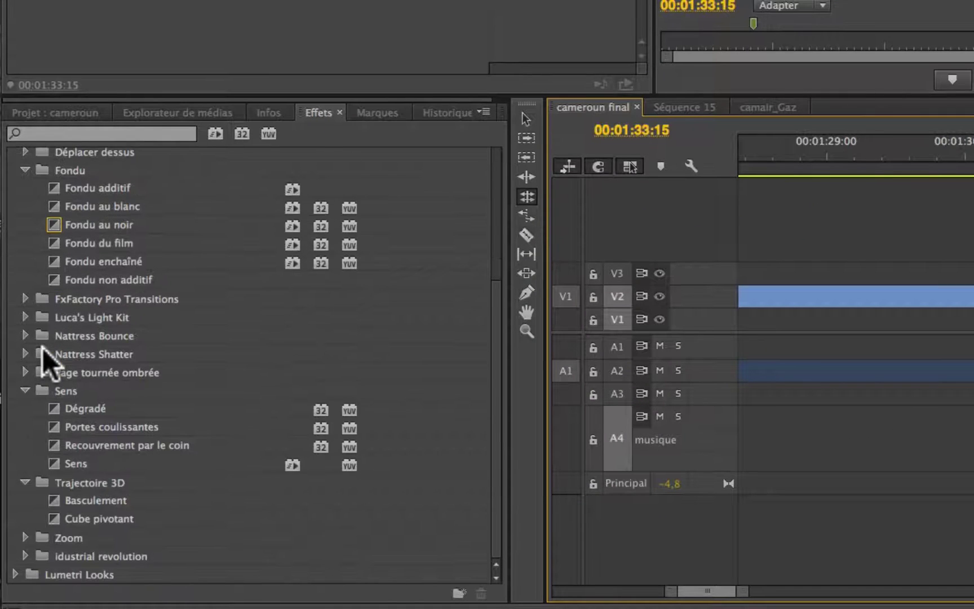
click(24, 293)
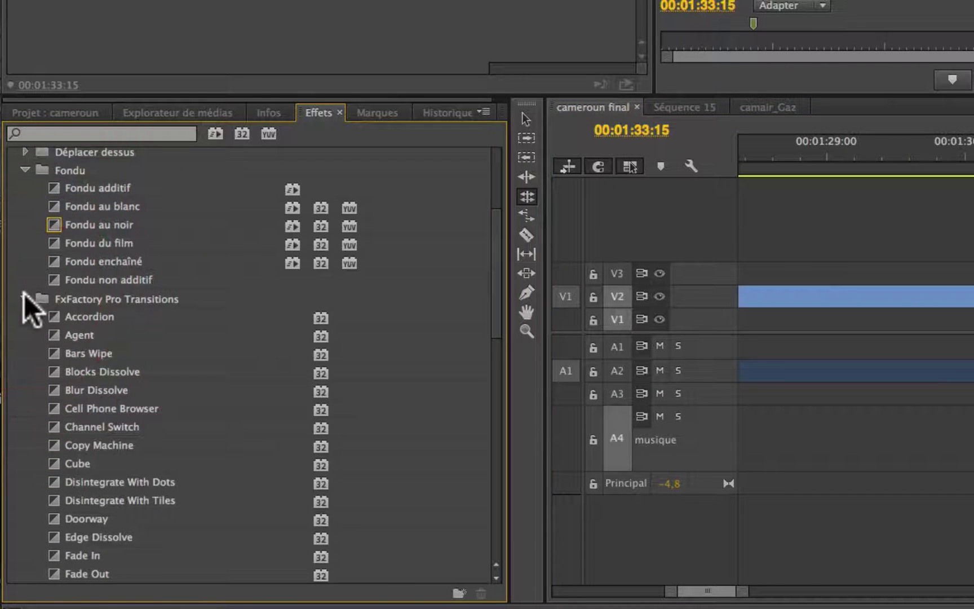
click(24, 298)
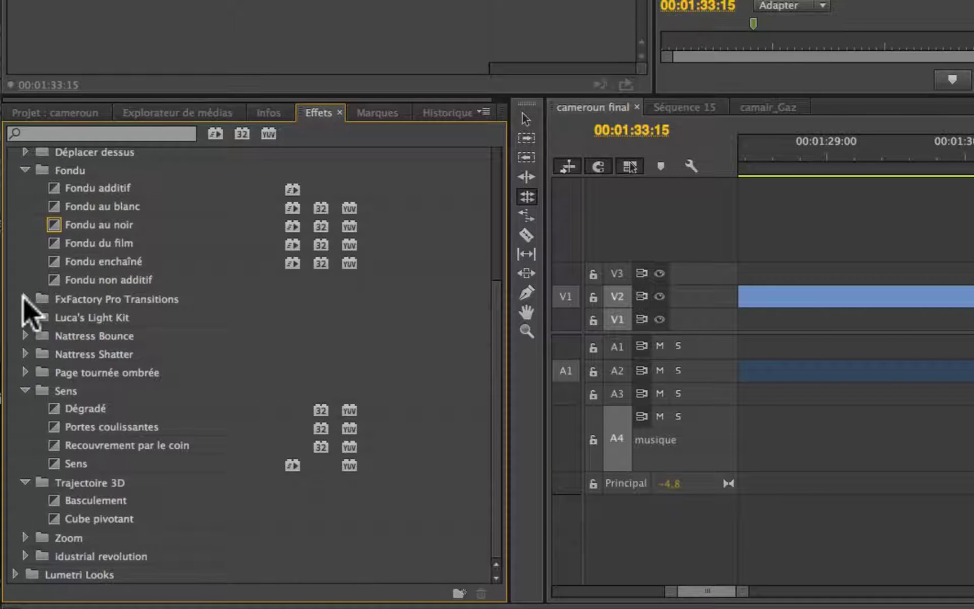
click(22, 297)
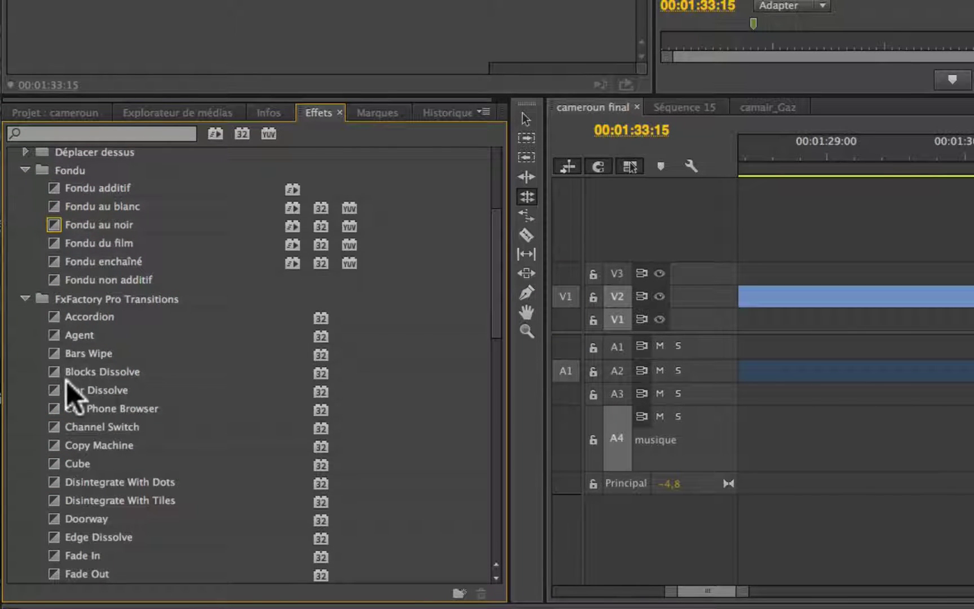
drag(53, 313, 669, 294)
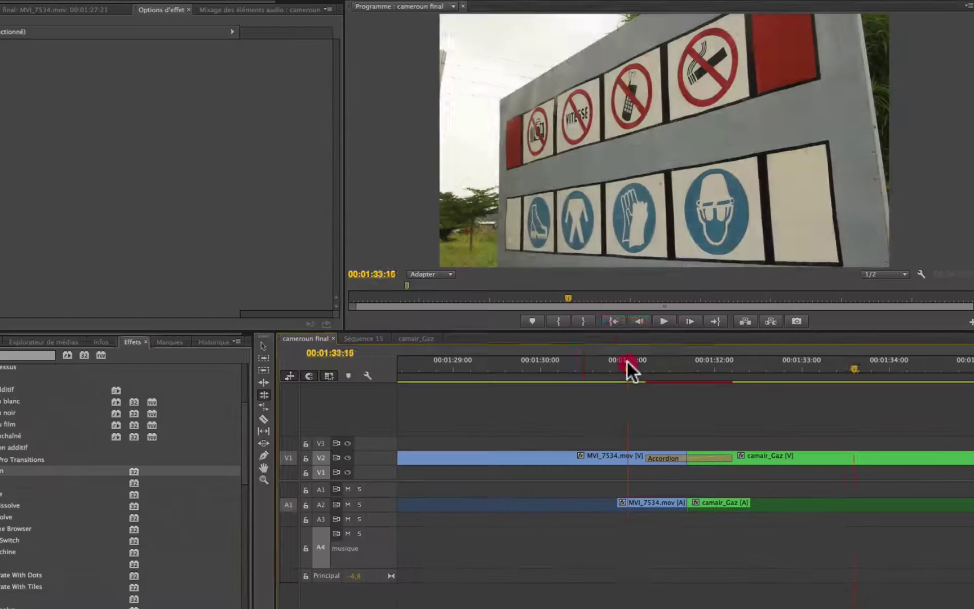
Play back the Accordion transition from about 00:01:31:00 to 00:01:32:13
click(595, 169)
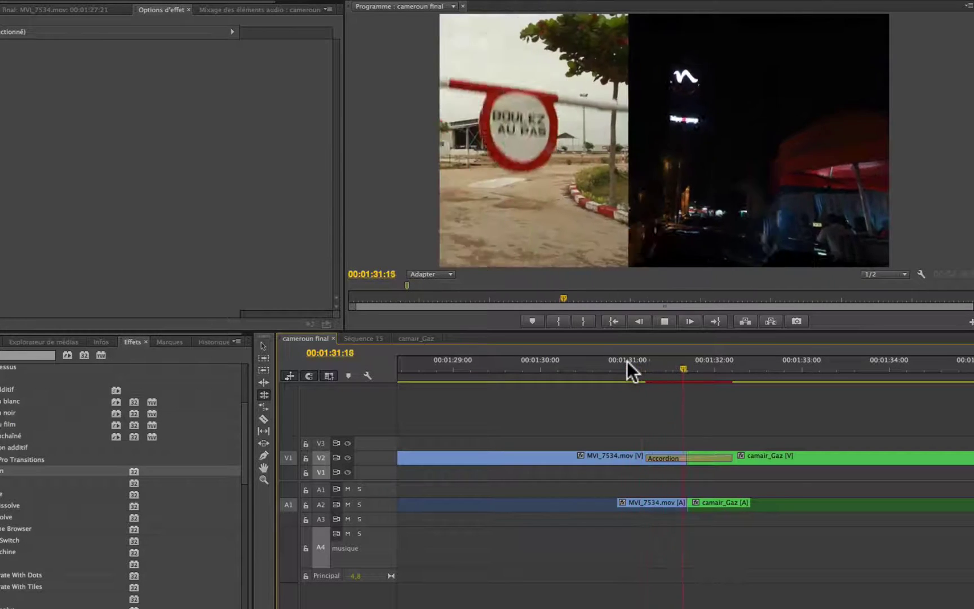
key(space)
scroll(626, 361, right, 3)
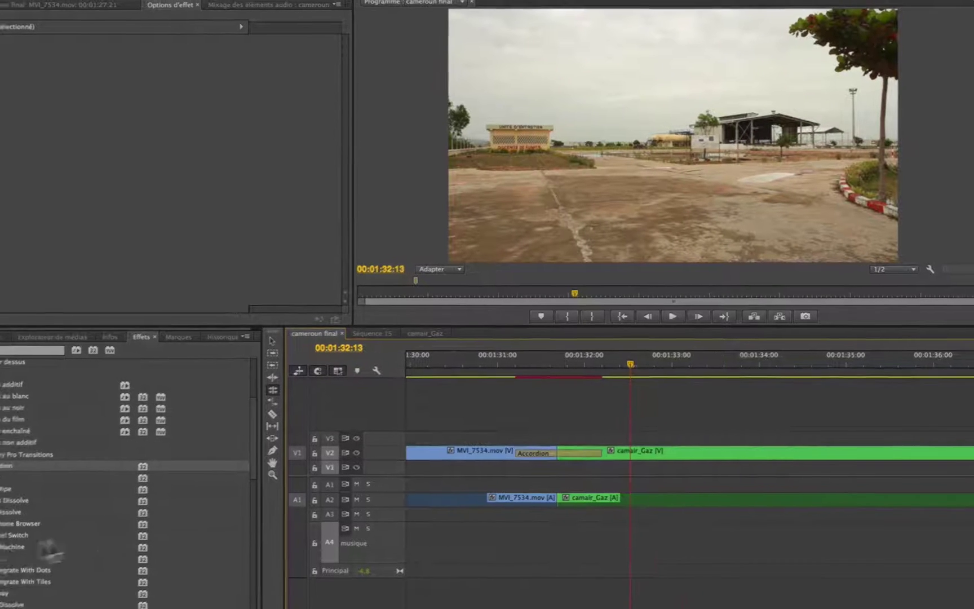
Replace the Accordion transition at the cut with Whoosh from FxFactory Pro Transitions
scroll(52, 524, down, 5)
scroll(52, 522, down, 5)
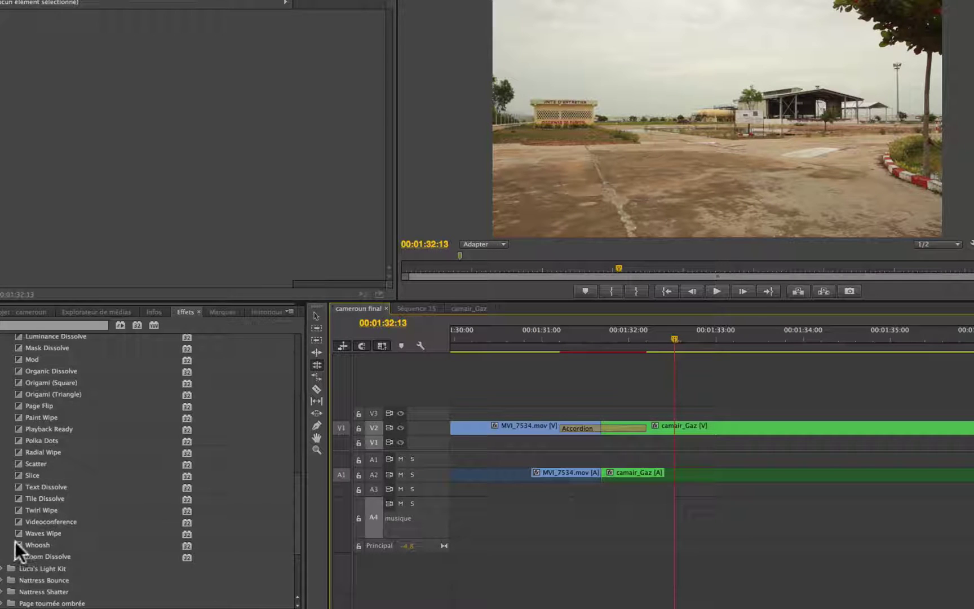
drag(16, 544, 584, 433)
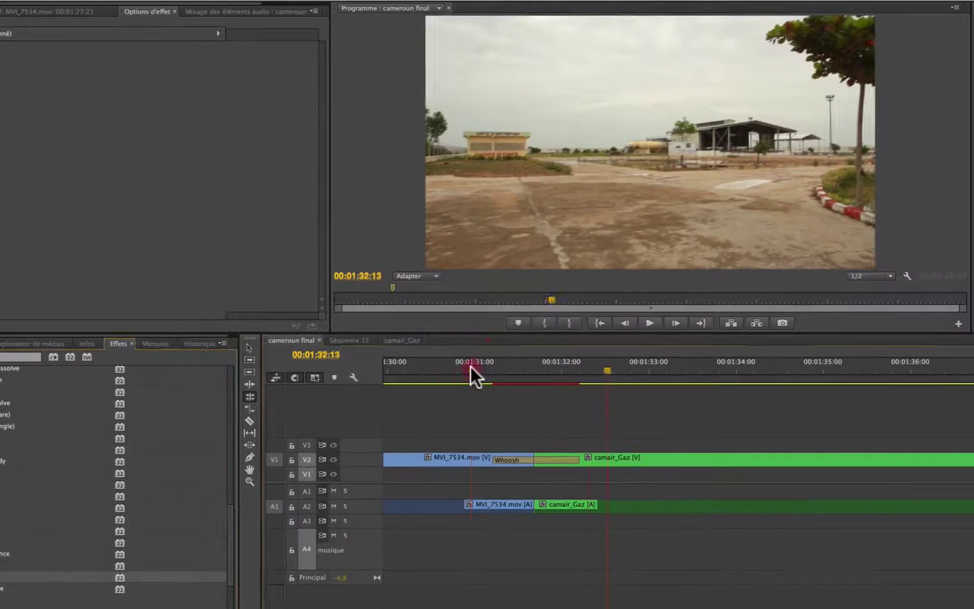
Play back the Whoosh transition from 00:01:30:24 to 00:01:32:17
click(536, 334)
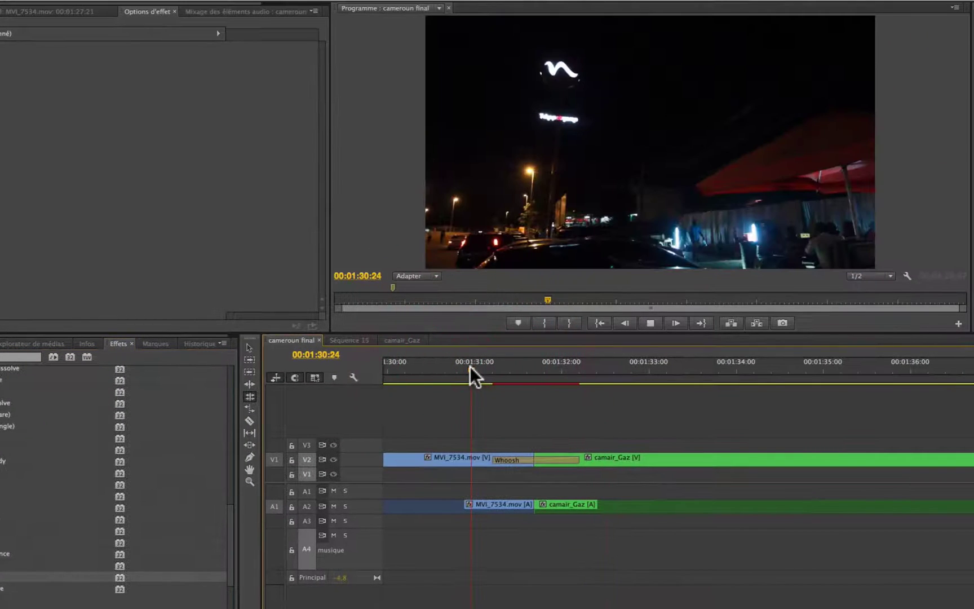
key(space)
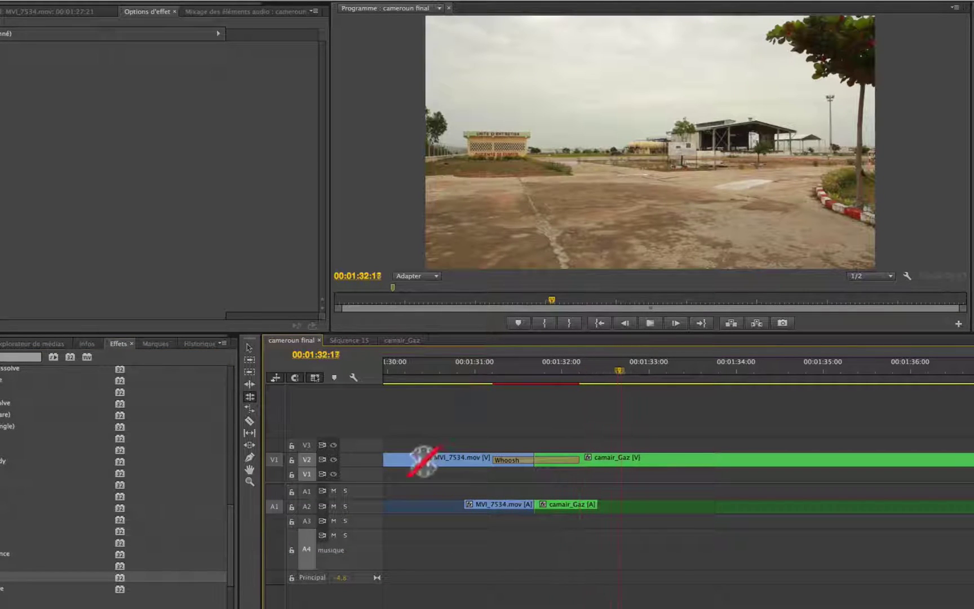
key(space)
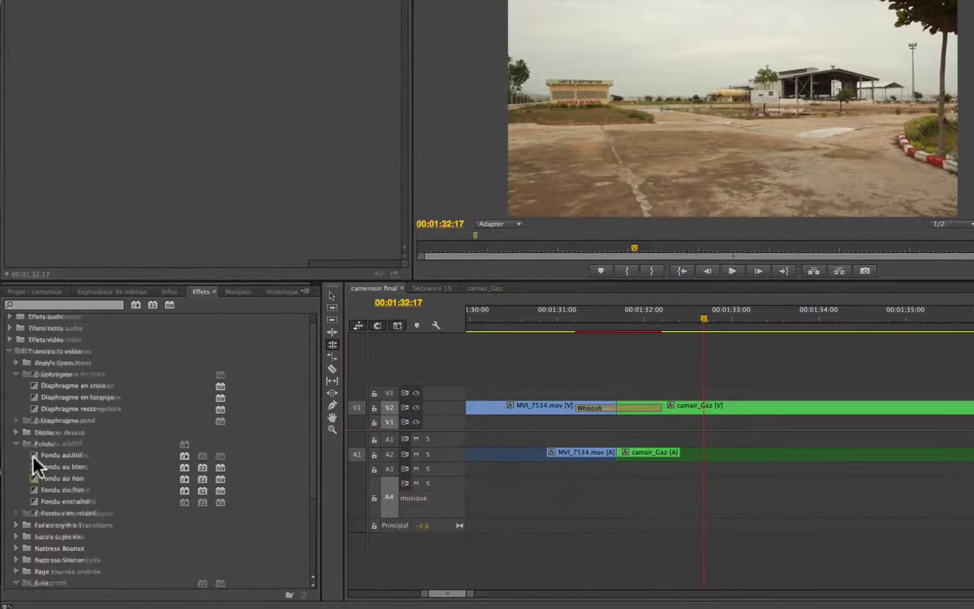
Replace the Whoosh transition at the cut with Flash from the Luca's Light Kit folder
scroll(32, 456, down, 5)
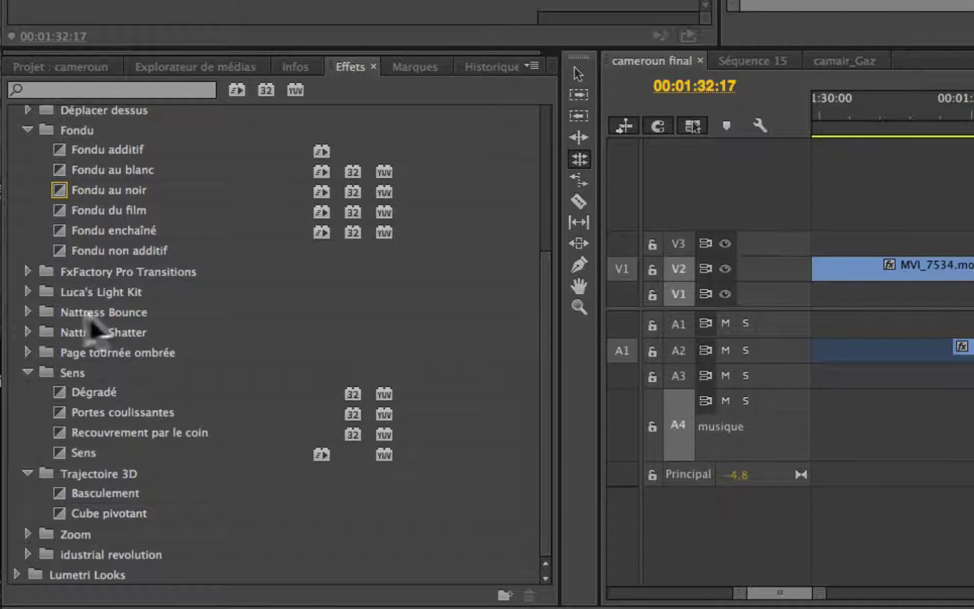
click(29, 310)
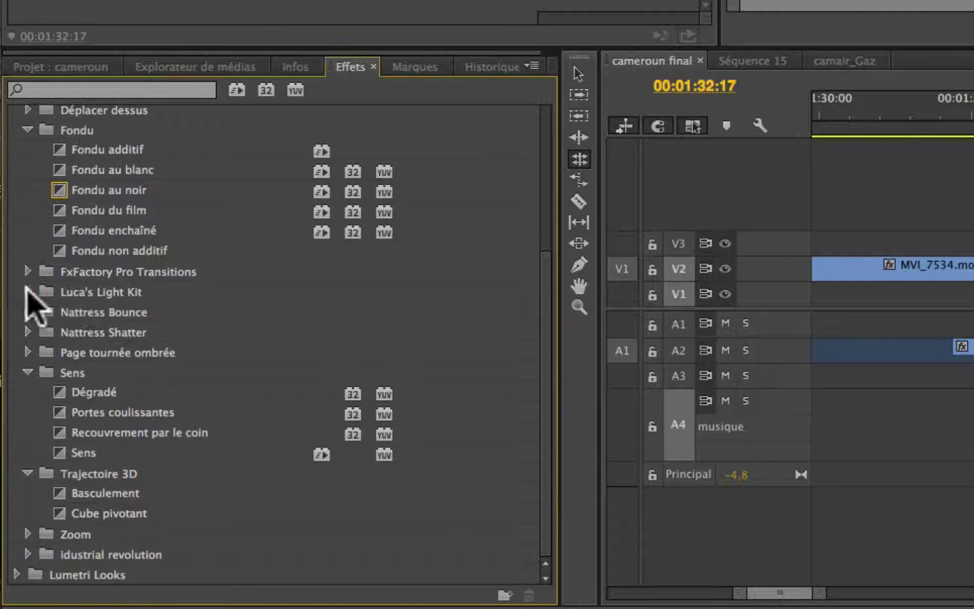
click(26, 293)
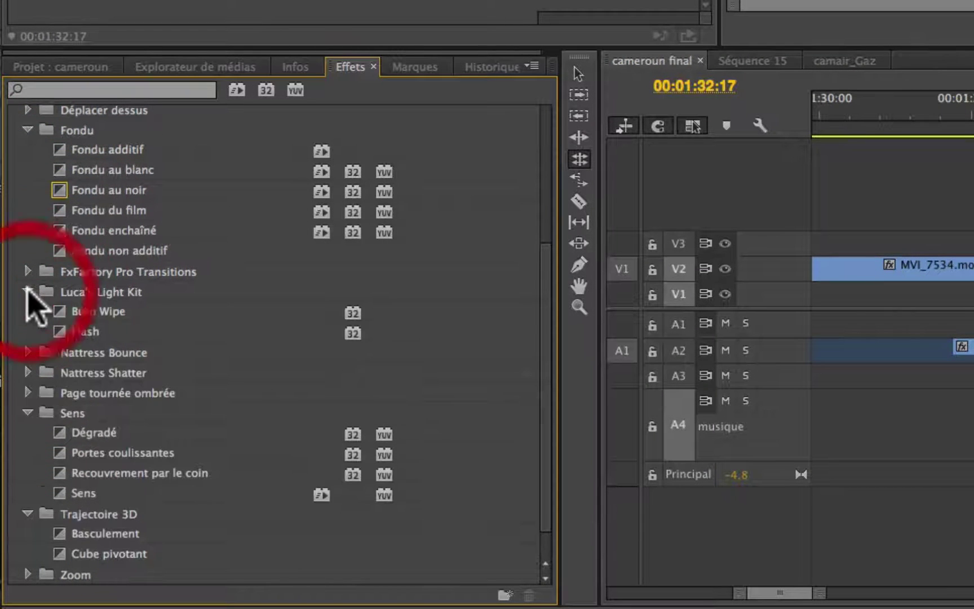
mouse_move(107, 313)
mouse_down()
mouse_move(446, 257)
mouse_move(470, 270)
mouse_up()
Play back the Flash transition from about 00:01:31:00 and step forward frame by frame to 00:01:32:02
click(394, 125)
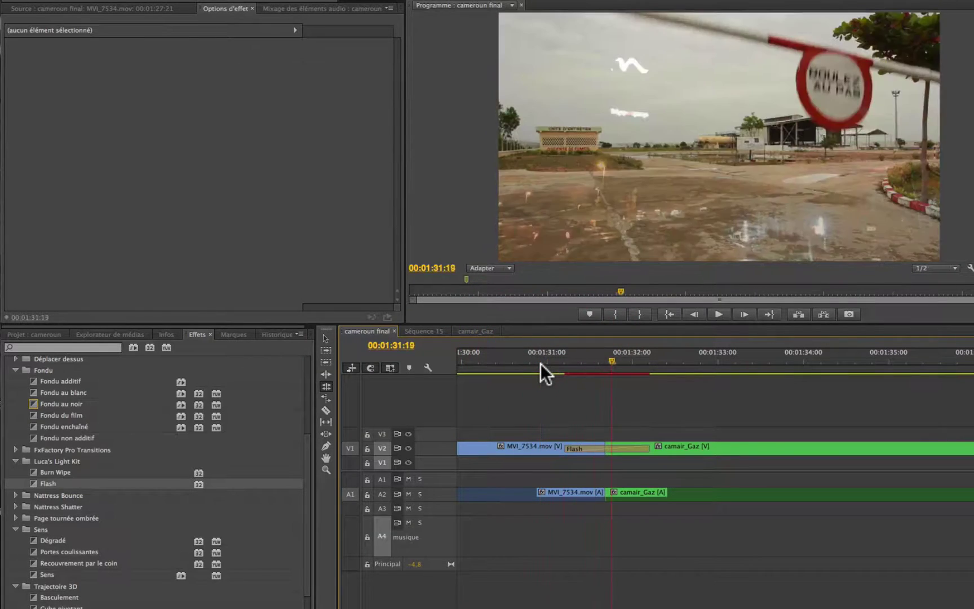
key(space)
key(Right)
key(Right)
key(Right)
key(Right)
key(Right)
key(Right)
key(Right)
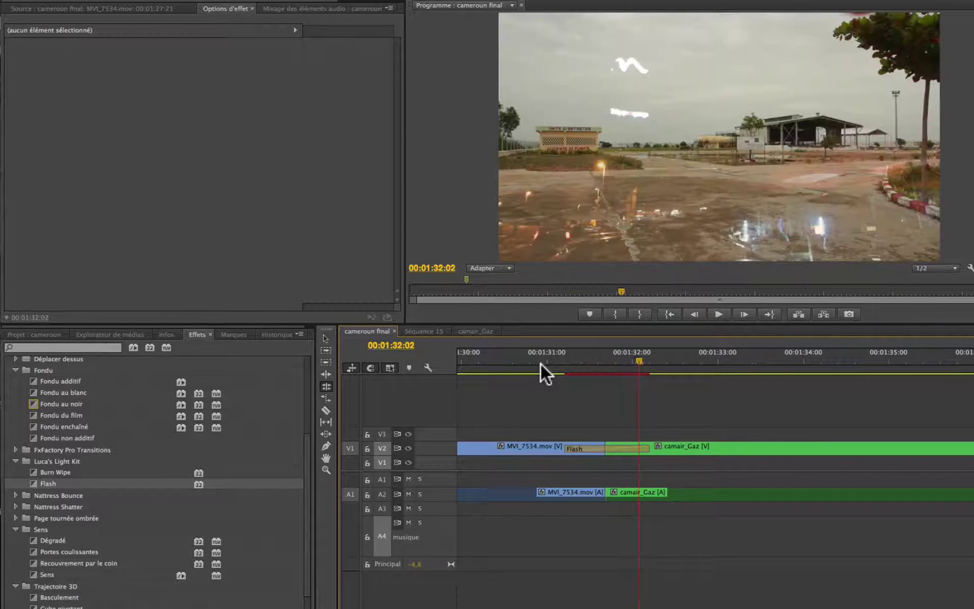
Replay the Flash transition at normal speed from before the cut to 00:01:32:14
click(514, 362)
key(space)
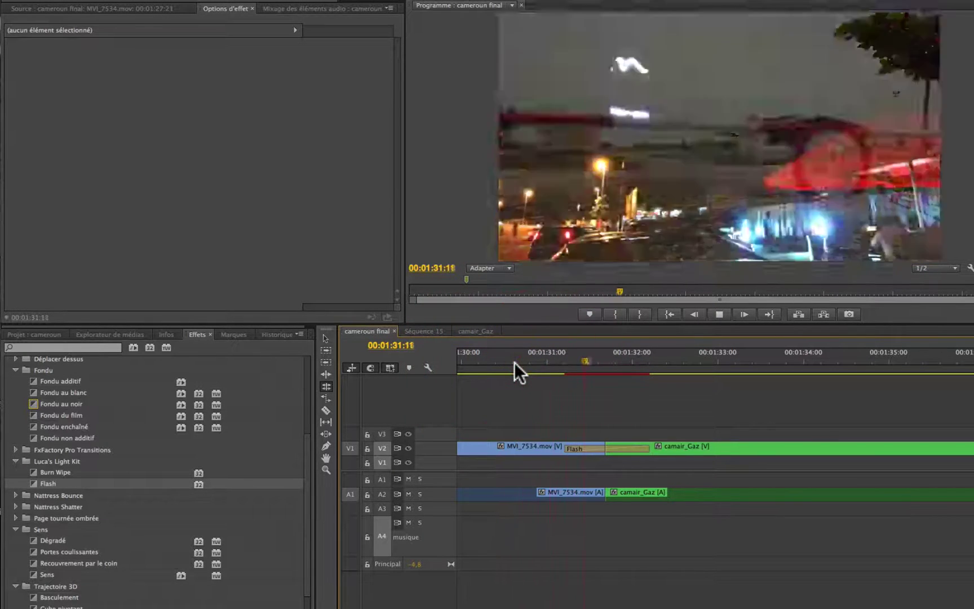
key(space)
scroll(135, 514, down, 2)
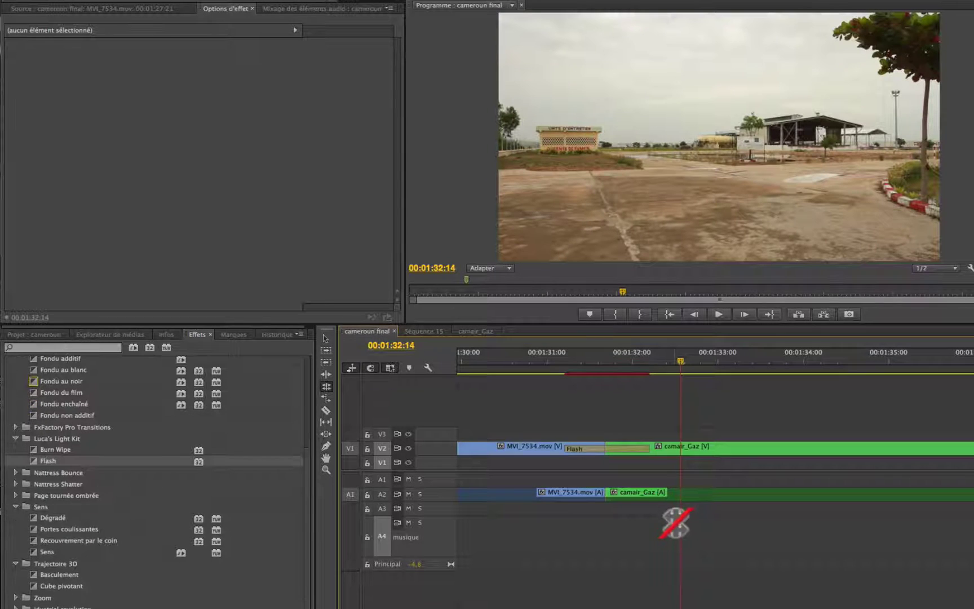
drag(675, 523, 597, 451)
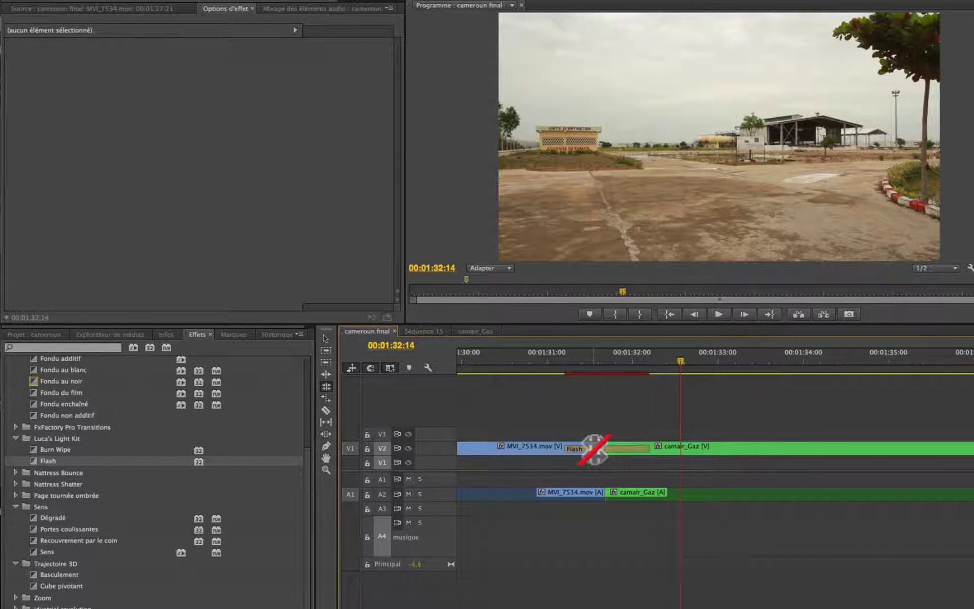
Replace the Flash transition at the cut between MVI_7534.mov and camair_Gaz with Diaphragme rond from the Diaphragme folder
key(v)
scroll(593, 448, left, 3)
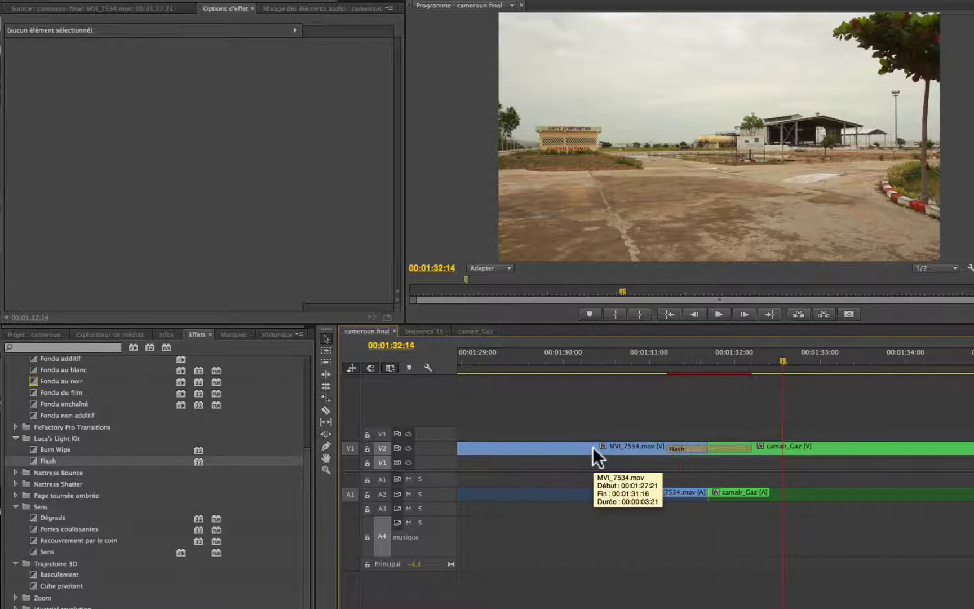
click(688, 446)
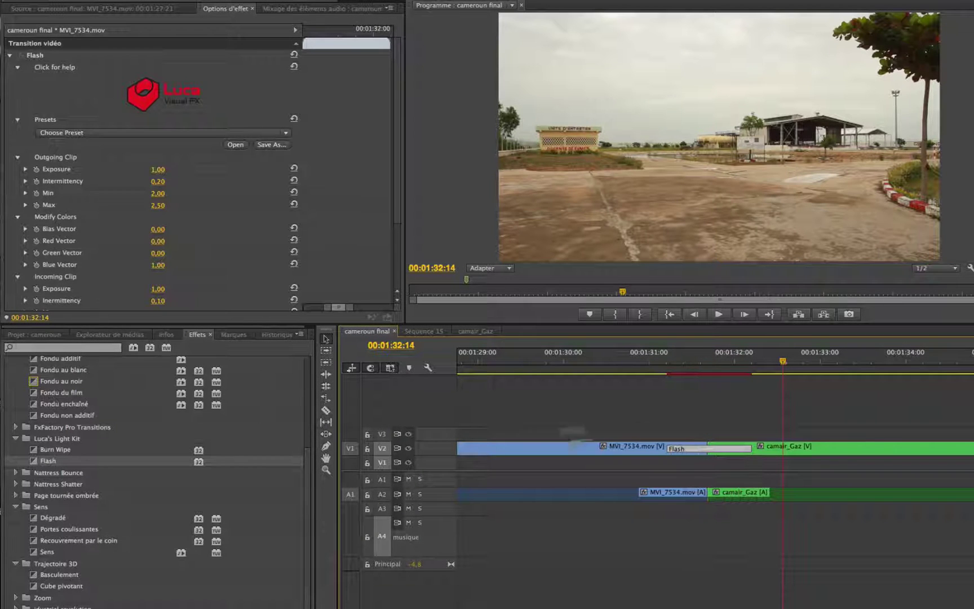
scroll(185, 451, up, 10)
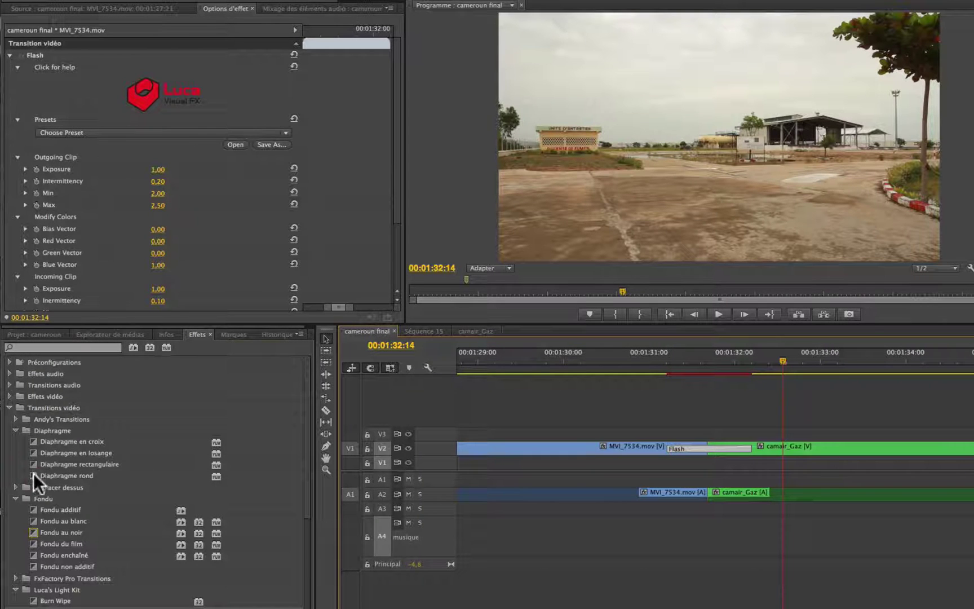
drag(33, 474, 685, 450)
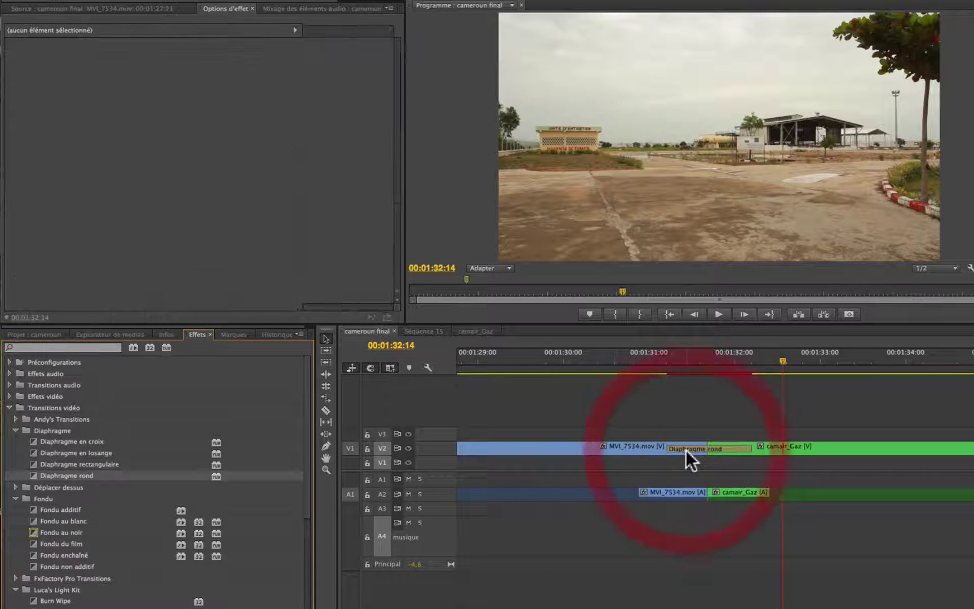
Set the duration of the Diaphragme rond transition to 00:00:02:00
click(693, 448)
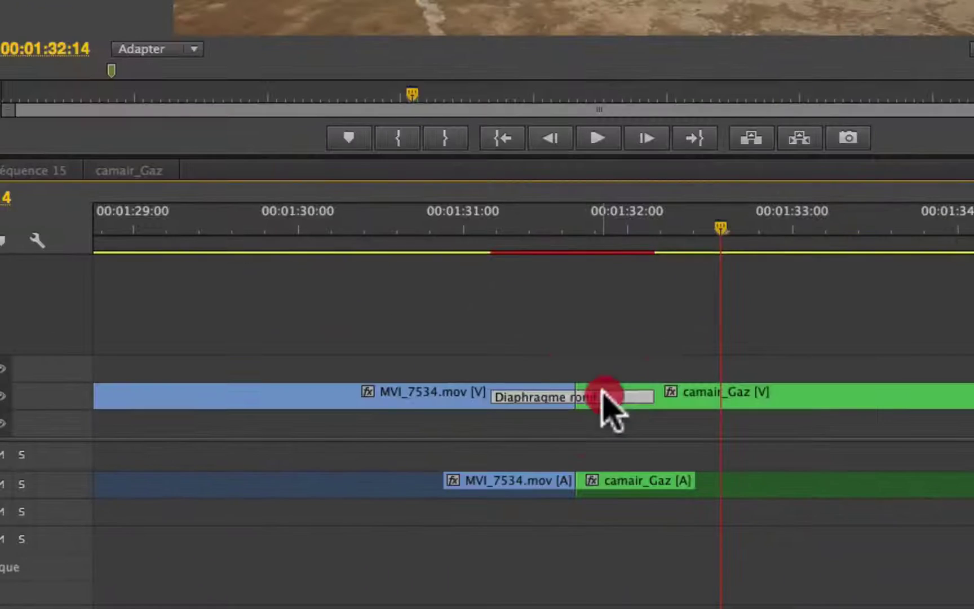
right_click(829, 512)
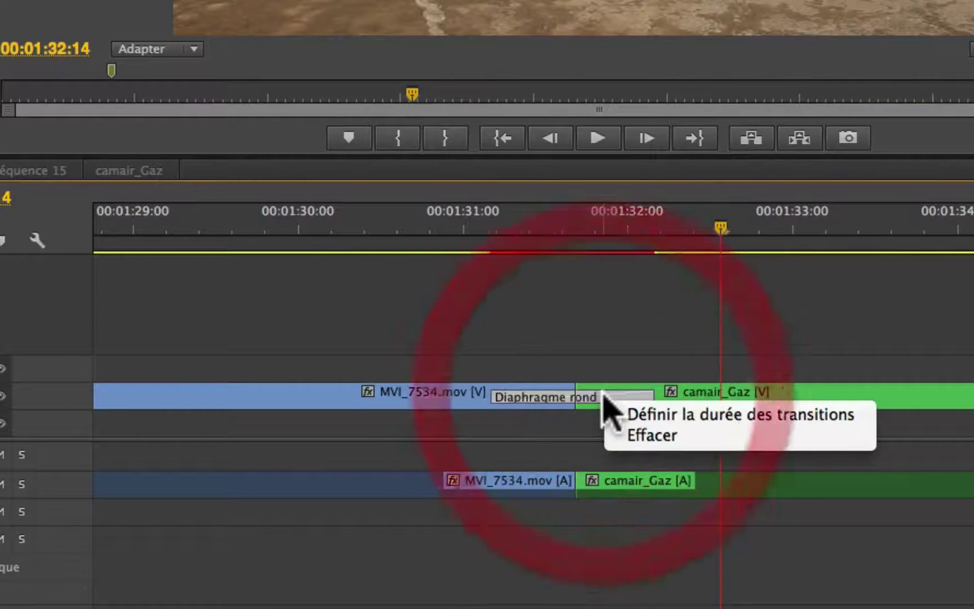
click(639, 420)
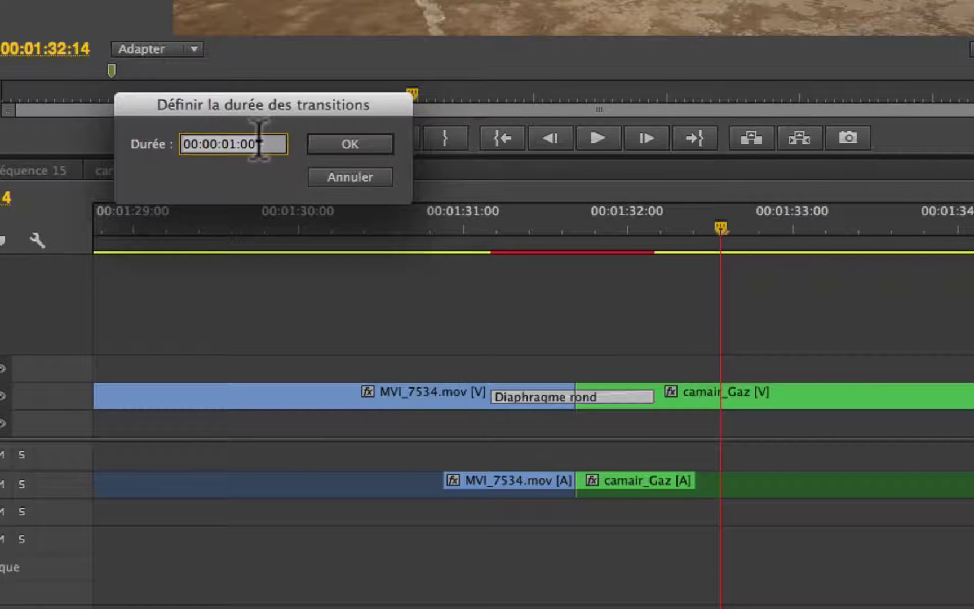
click(235, 144)
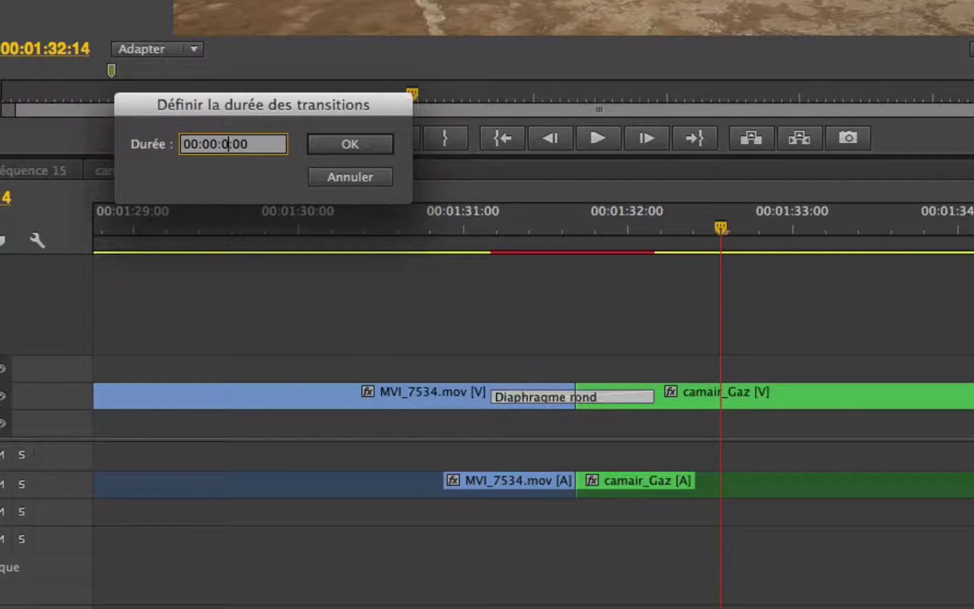
text(2)
key(Return)
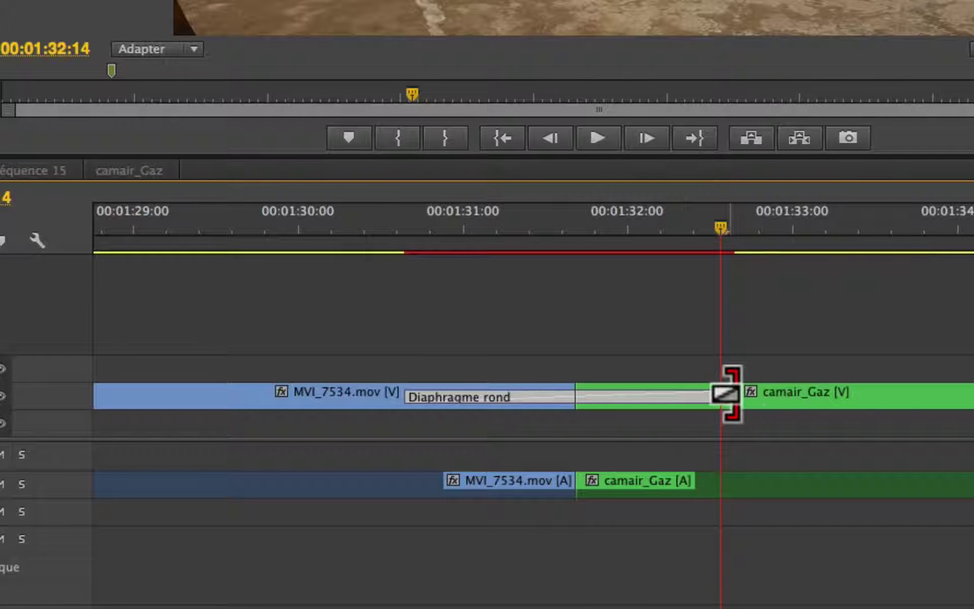
Shorten the Diaphragme rond transition symmetrically so it ends at about 00:01:32:02, and play it back from before its start
drag(724, 393, 631, 398)
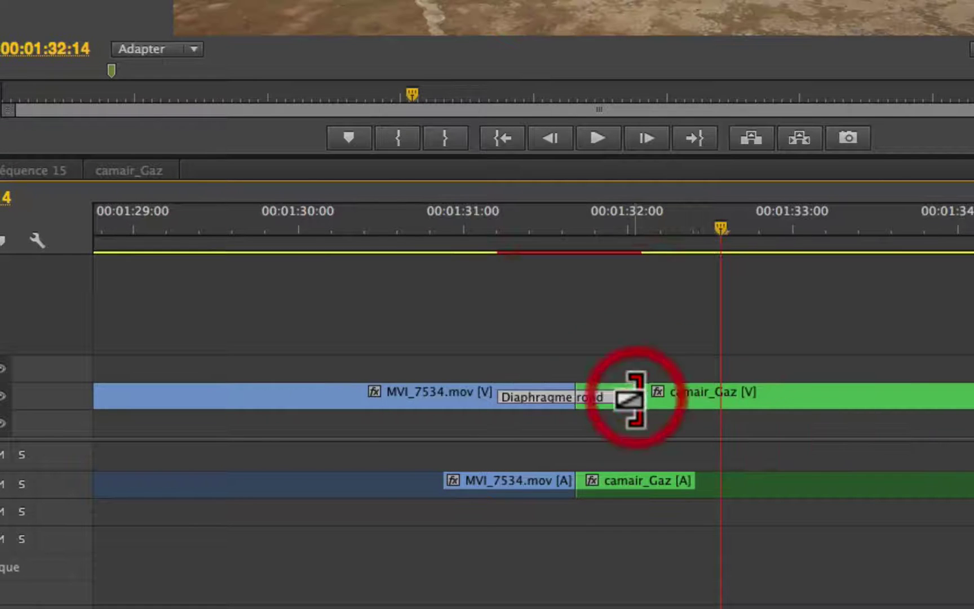
click(436, 227)
key(space)
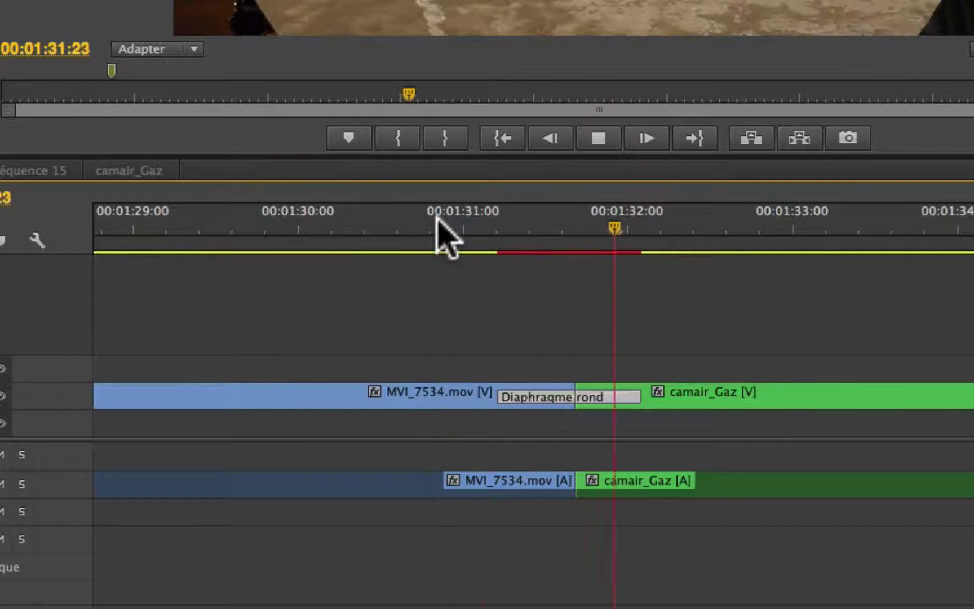
key(space)
Lengthen the Diaphragme rond transition symmetrically so it ends at about 00:01:32:13, and play it back
drag(634, 397, 706, 398)
click(371, 228)
key(space)
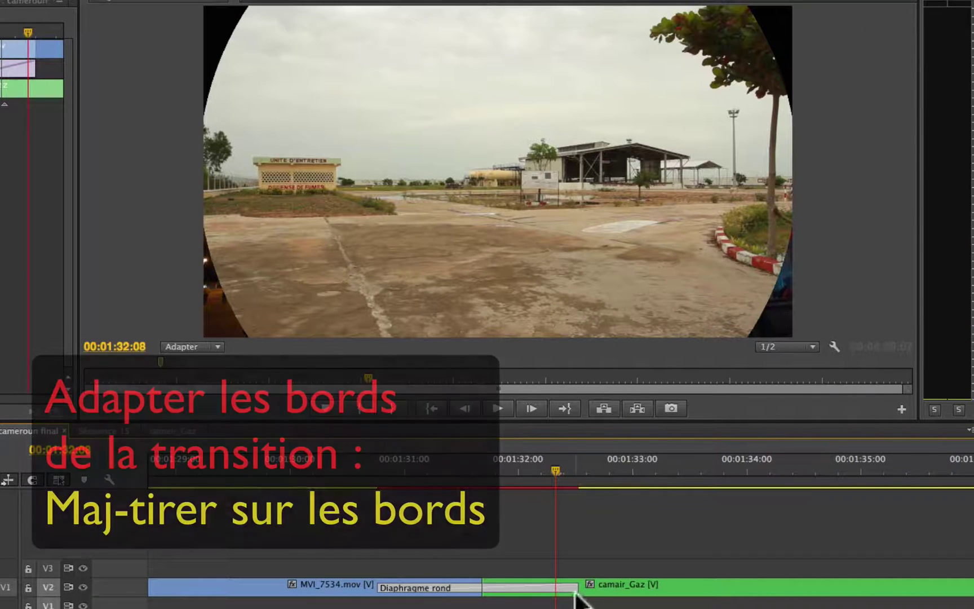
Adjust the transition's edges independently, with its end at about 00:01:32:02 and its start at about 00:01:30:15
drag(575, 587, 526, 586)
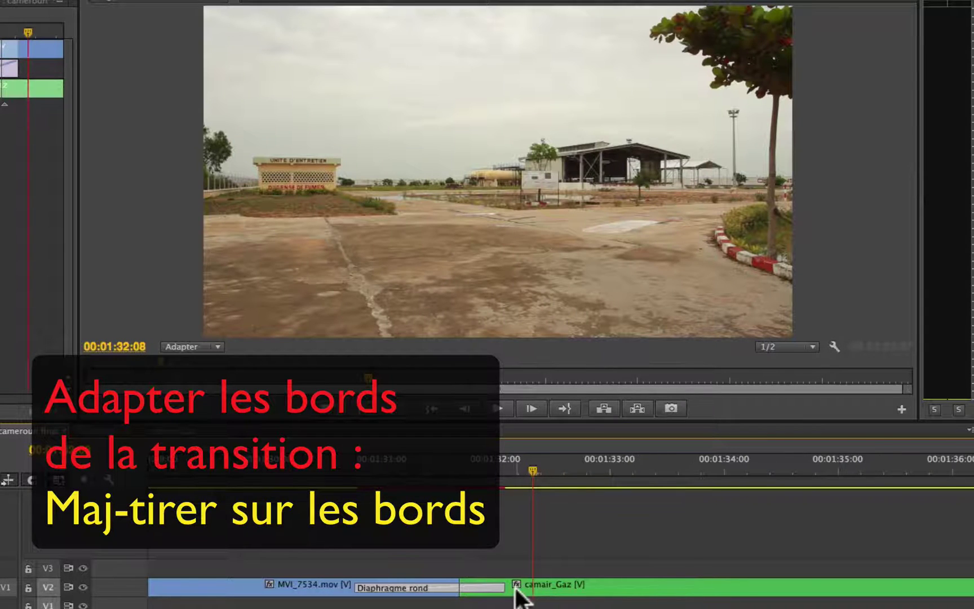
mouse_move(497, 586)
mouse_down()
mouse_move(513, 585)
mouse_move(504, 585)
mouse_up()
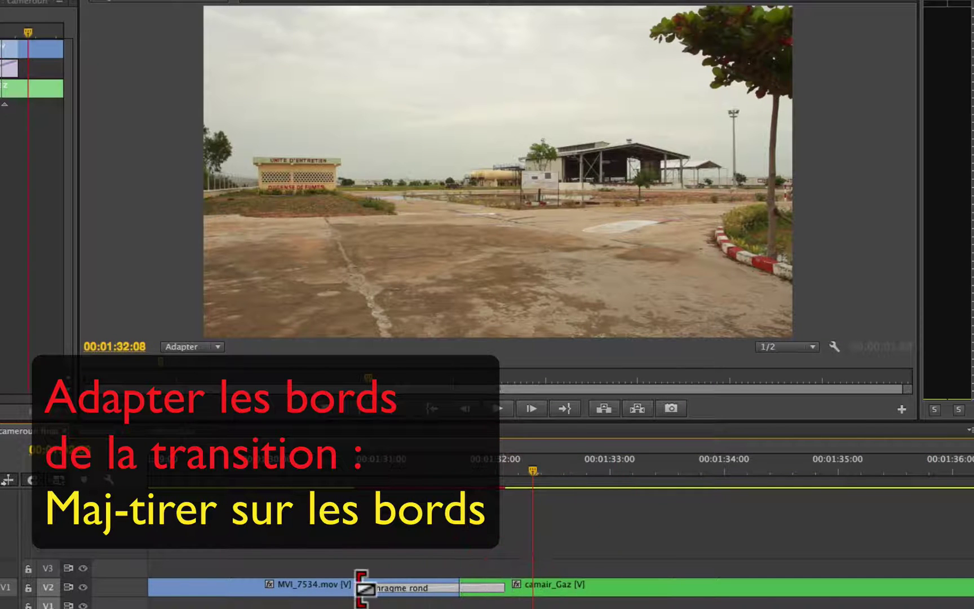
drag(357, 587, 337, 588)
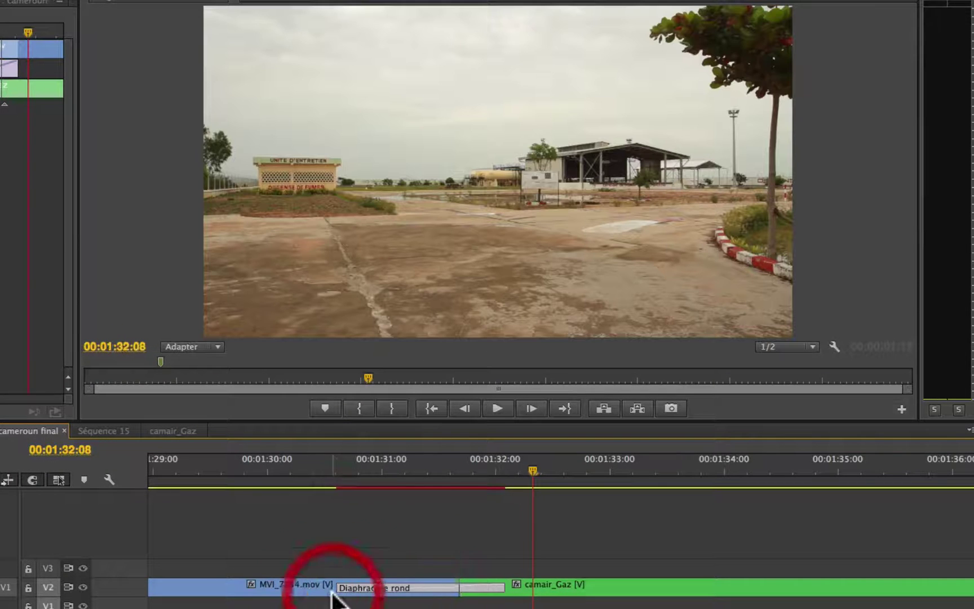
Play back the off-centre Diaphragme rond transition from about 00:01:30:09 to 00:01:31:15
click(307, 460)
key(space)
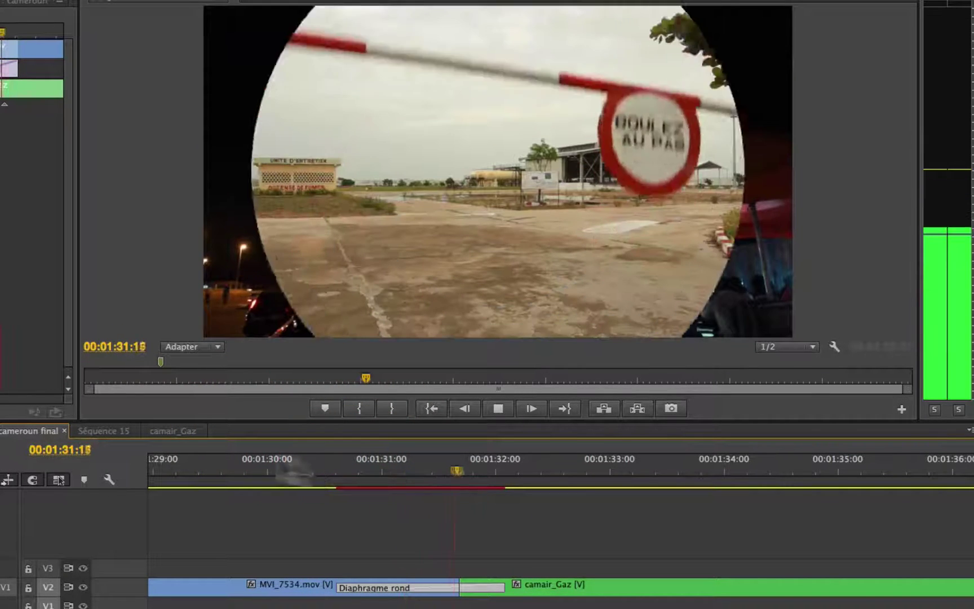
key(space)
drag(288, 465, 504, 469)
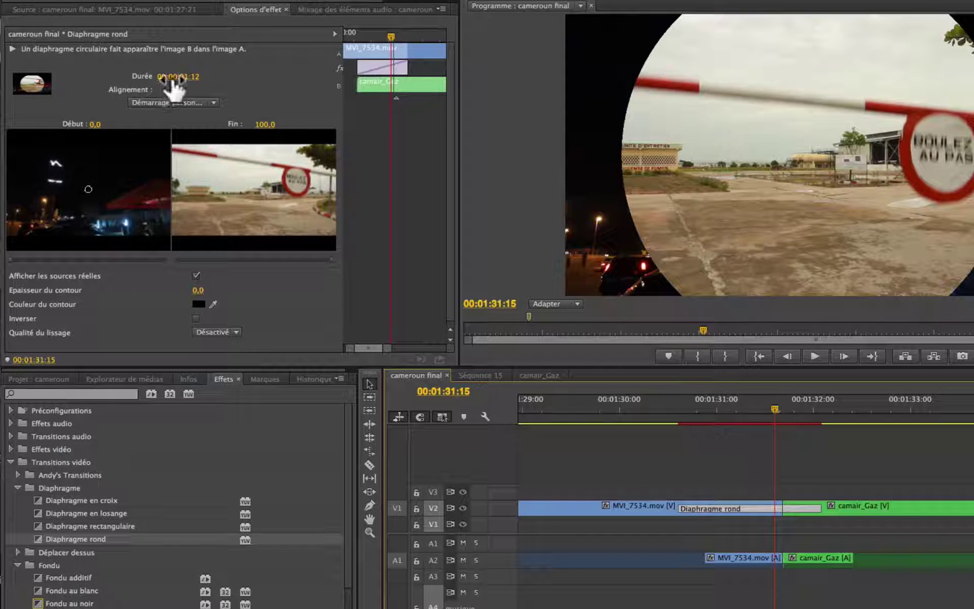
Set the Diaphragme rond transition's duration to 00:00:01:10 in the effect settings
drag(188, 79, 188, 80)
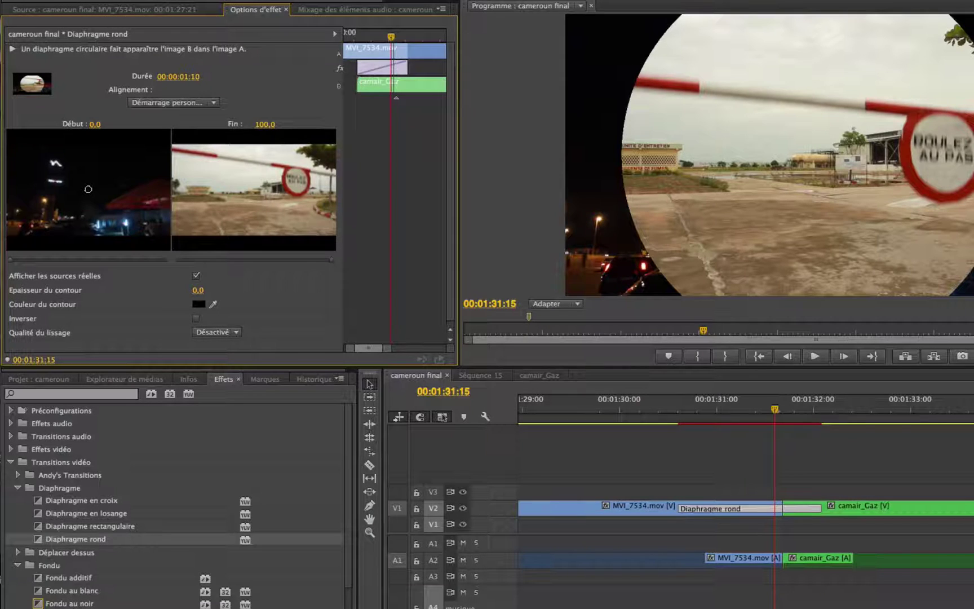
drag(182, 77, 178, 77)
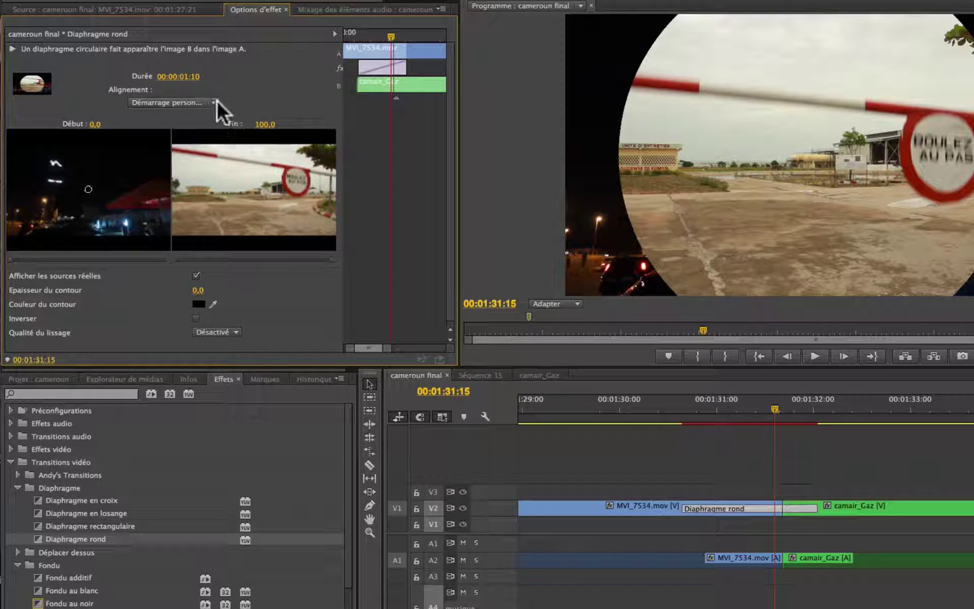
Delete the adjusted transition and apply a fresh Diaphragme rond centred on the cut between MVI_7534.mov and camair_Gaz
click(708, 506)
key(Delete)
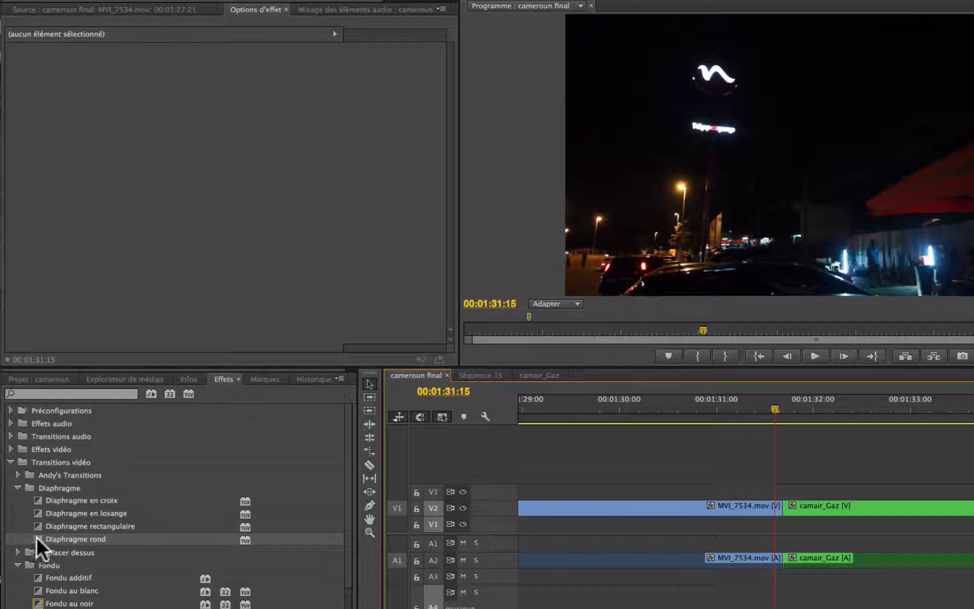
drag(36, 535, 781, 502)
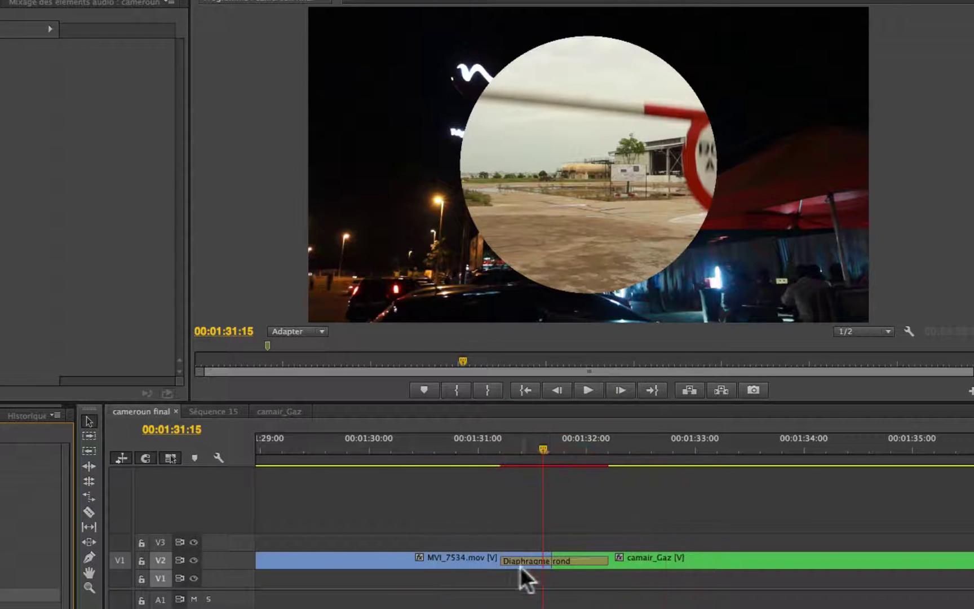
Scrub through the centred Diaphragme rond transition between 00:01:31:05 and 00:01:31:24 to compare the images before, at and after the cut
drag(472, 449, 549, 453)
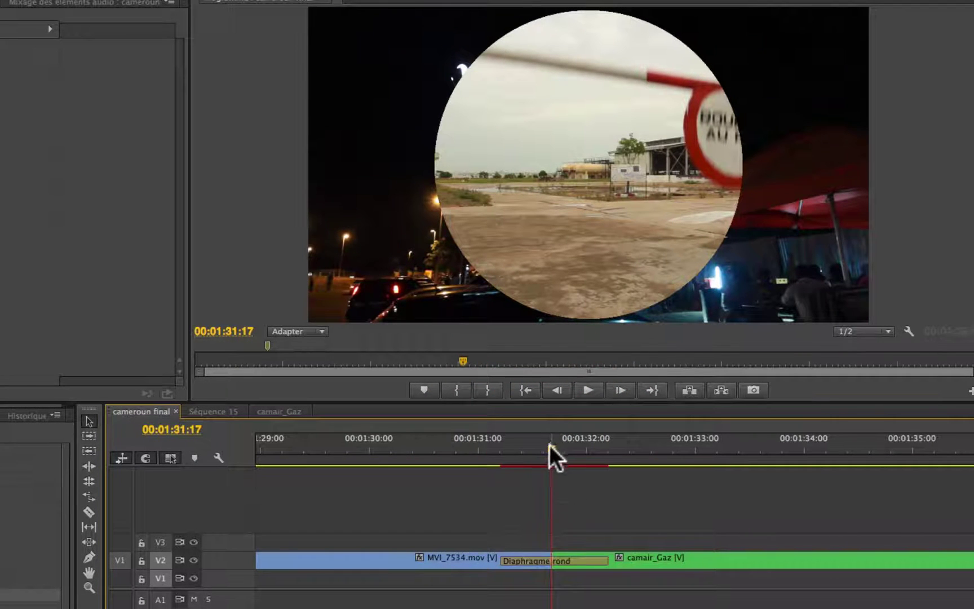
drag(548, 448, 576, 451)
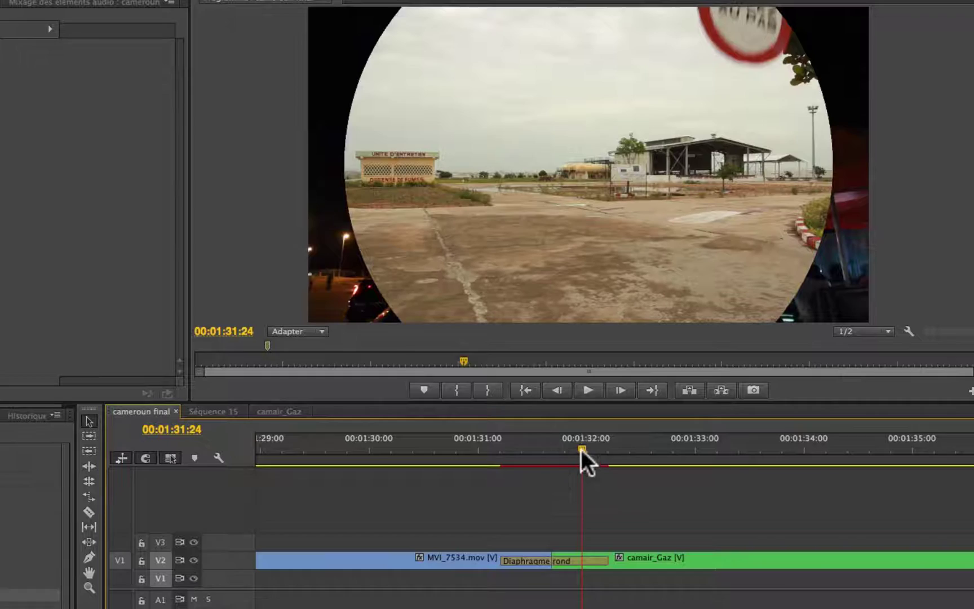
drag(583, 457, 500, 464)
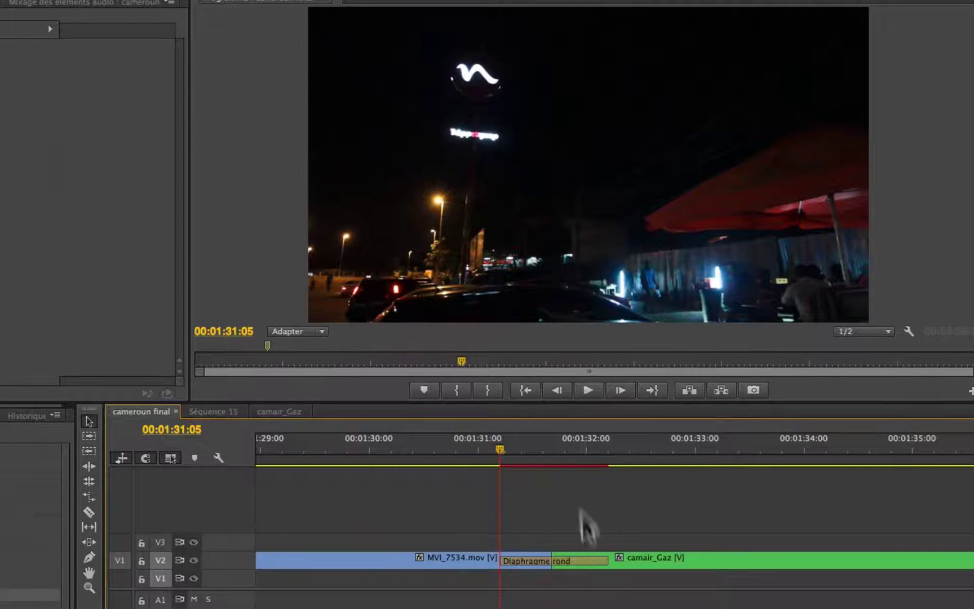
click(501, 446)
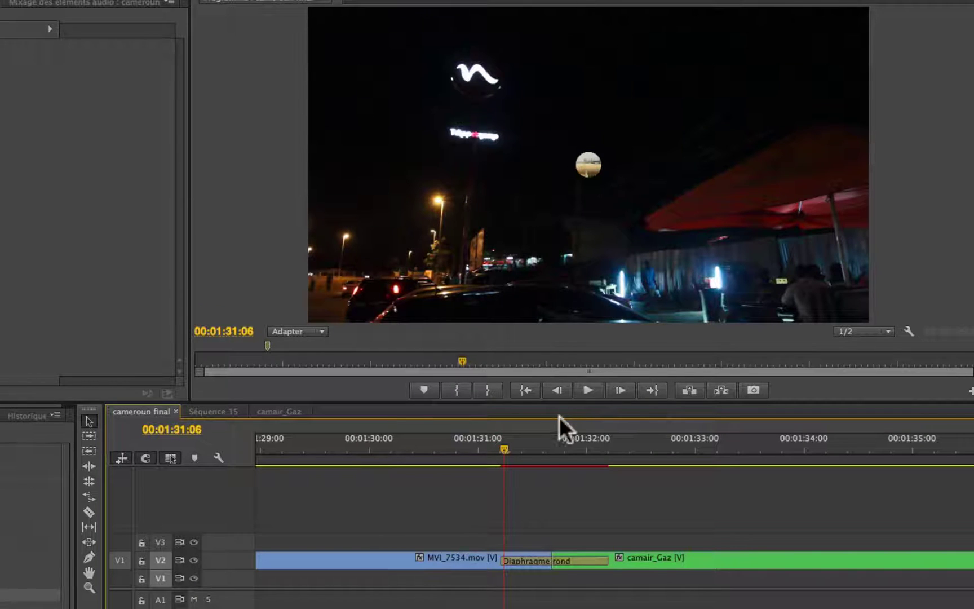
drag(505, 448, 551, 448)
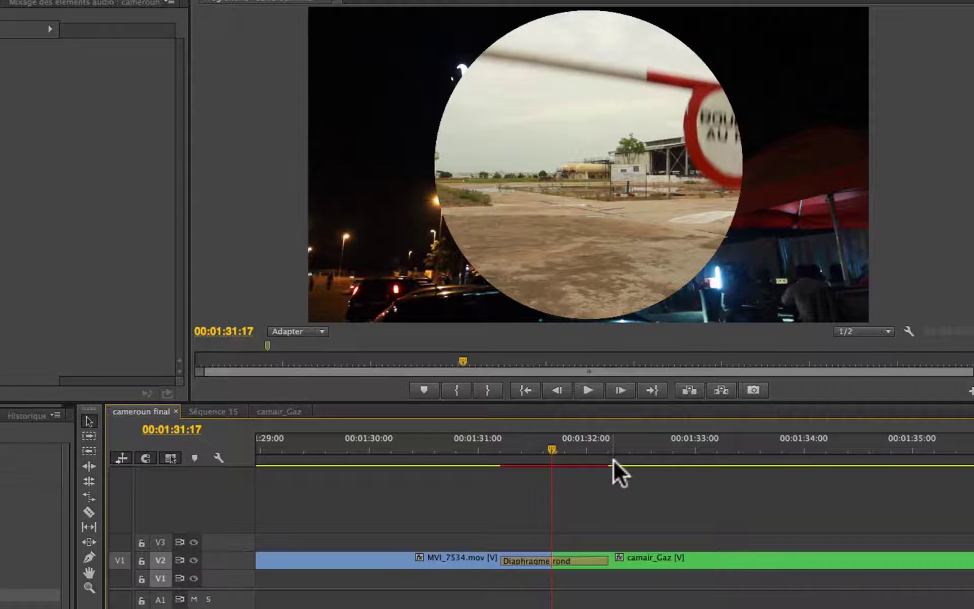
mouse_move(551, 445)
mouse_down()
mouse_move(510, 457)
mouse_move(551, 459)
mouse_up()
drag(554, 454, 531, 471)
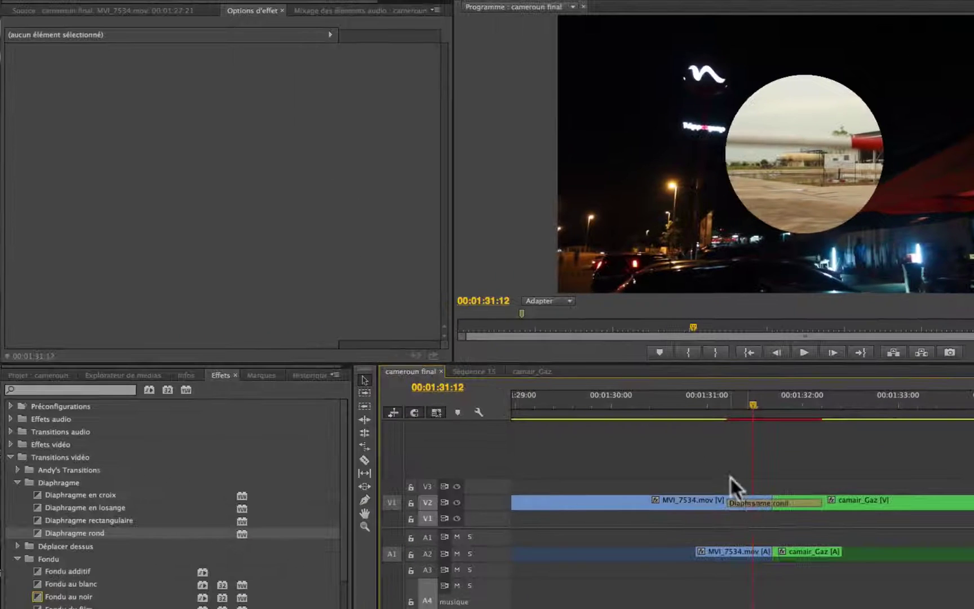
Set the Diaphragme rond transition's alignment to Début de découpe and scrub the frames around the cut
click(747, 501)
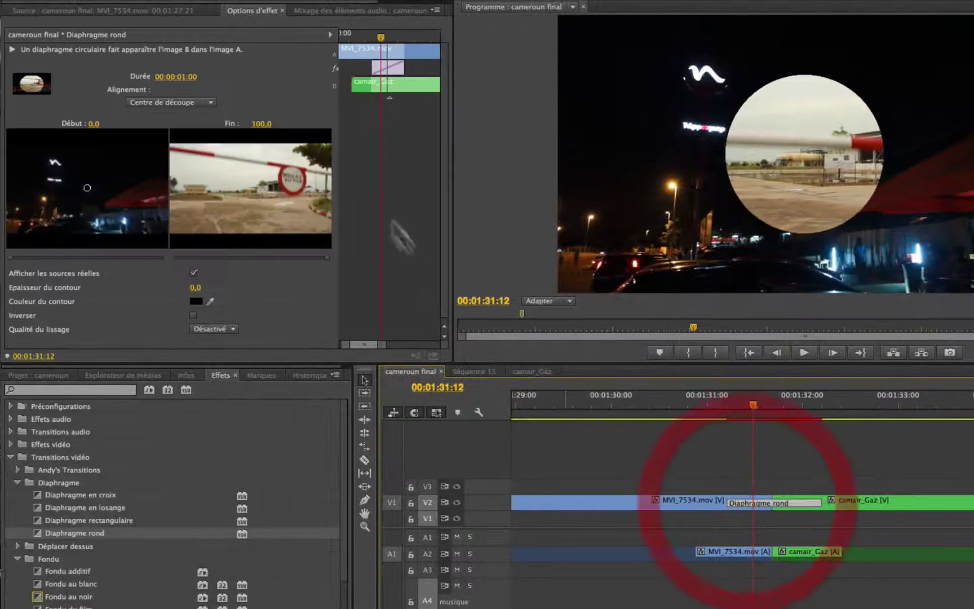
click(202, 100)
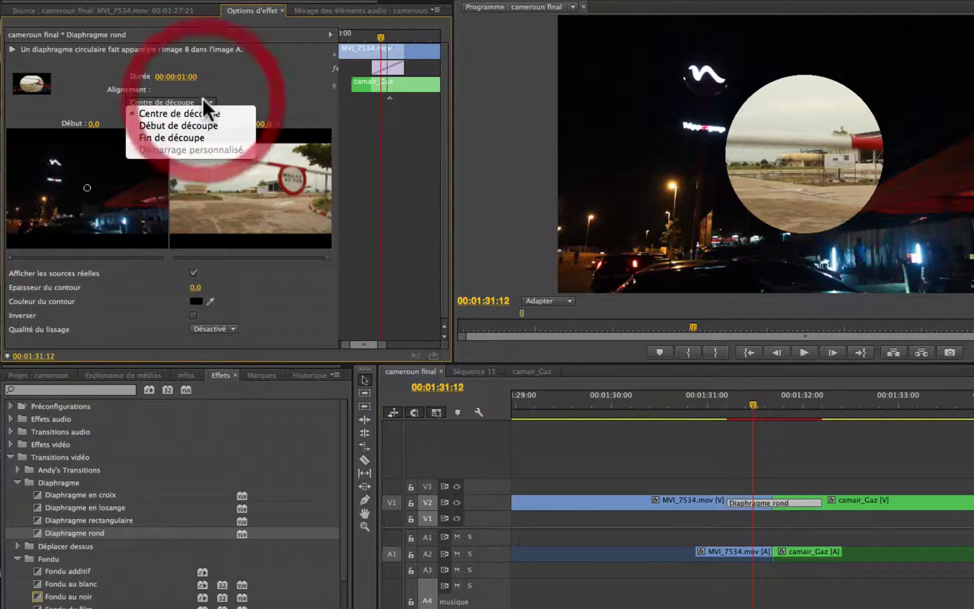
click(192, 125)
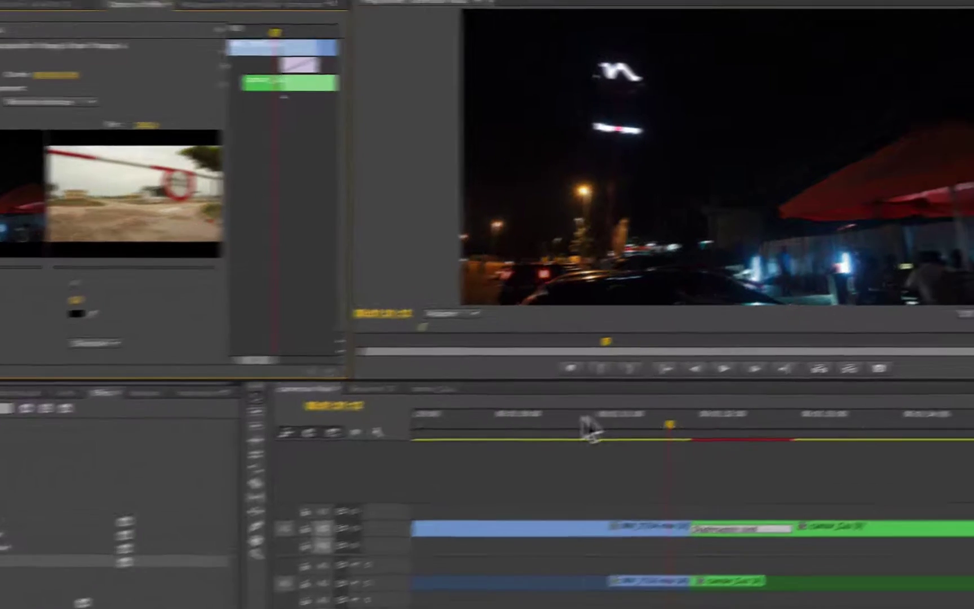
drag(589, 428, 657, 428)
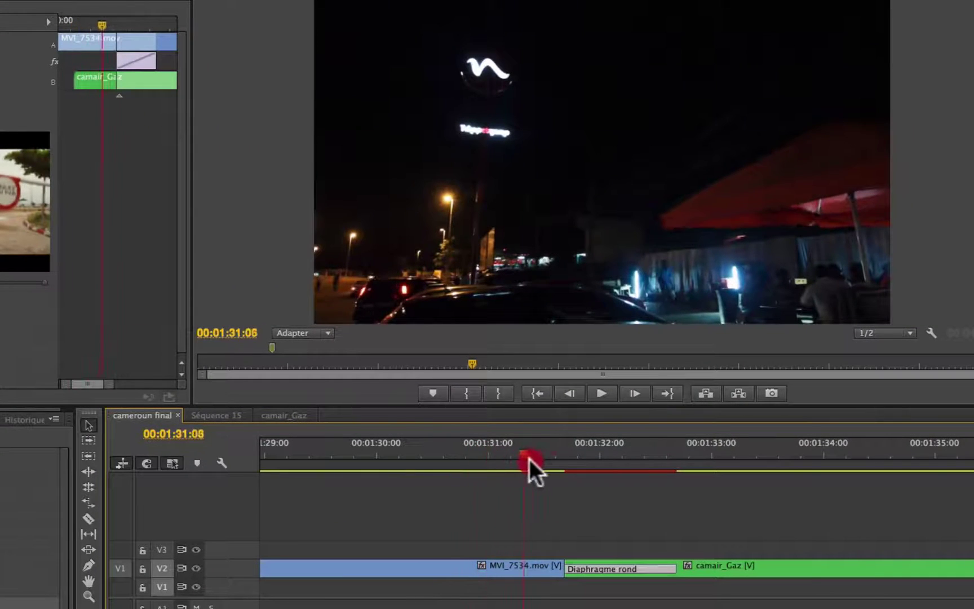
drag(566, 462, 543, 470)
Set the transition's alignment to Fin de découpe and scrub from before its start to 00:01:30:19
click(227, 101)
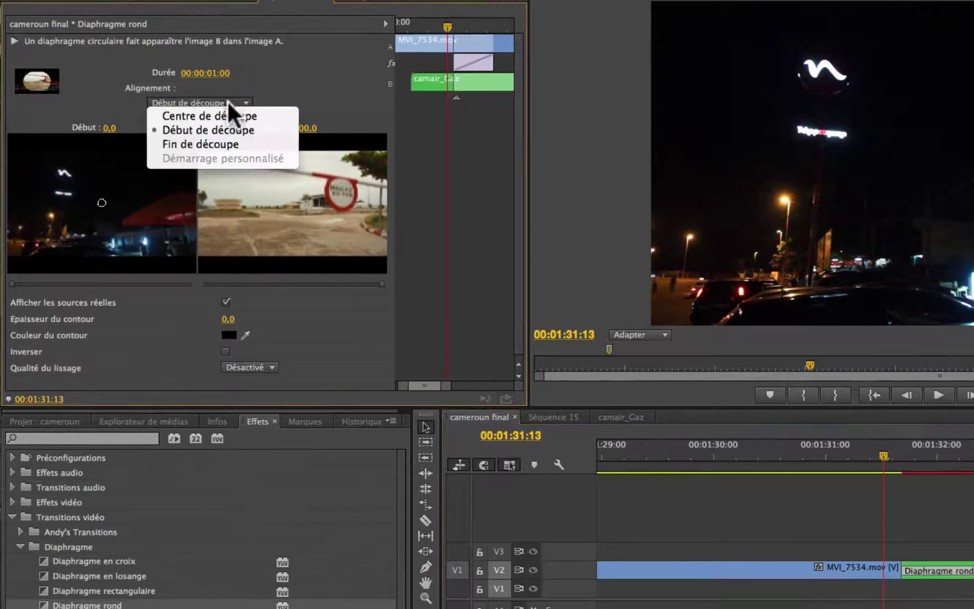
click(205, 145)
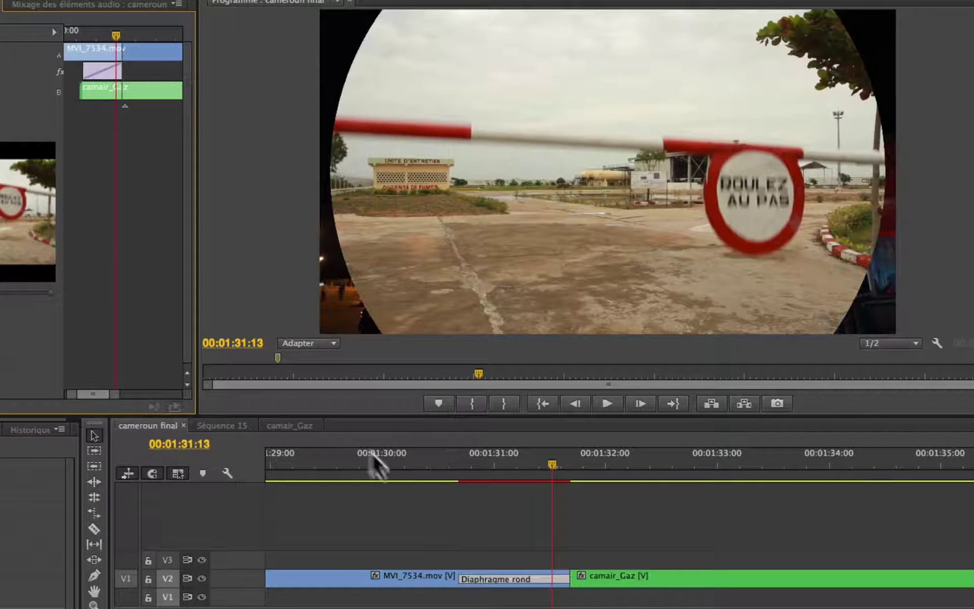
drag(354, 457, 460, 480)
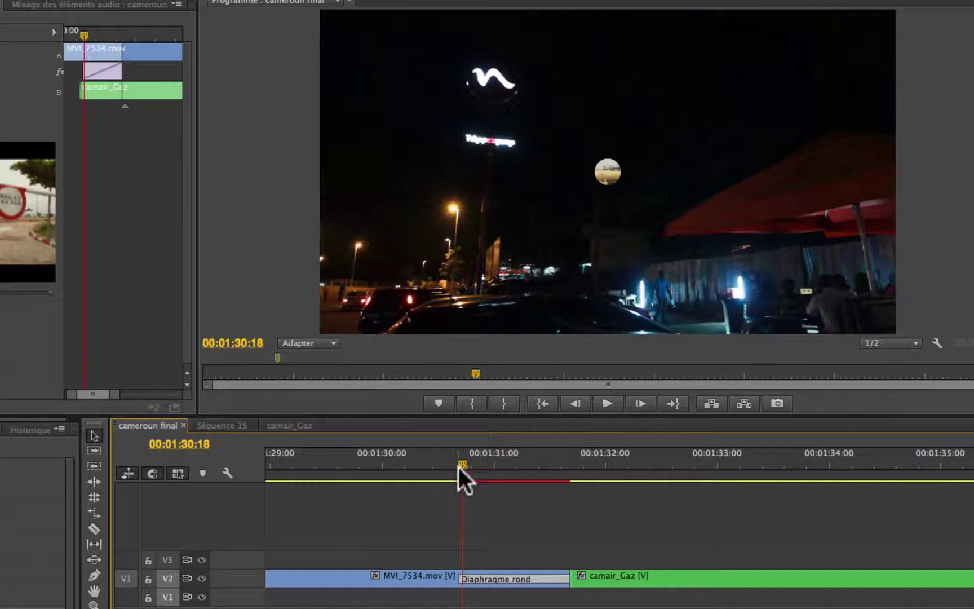
mouse_move(458, 467)
mouse_down()
mouse_move(579, 457)
mouse_move(469, 480)
mouse_up()
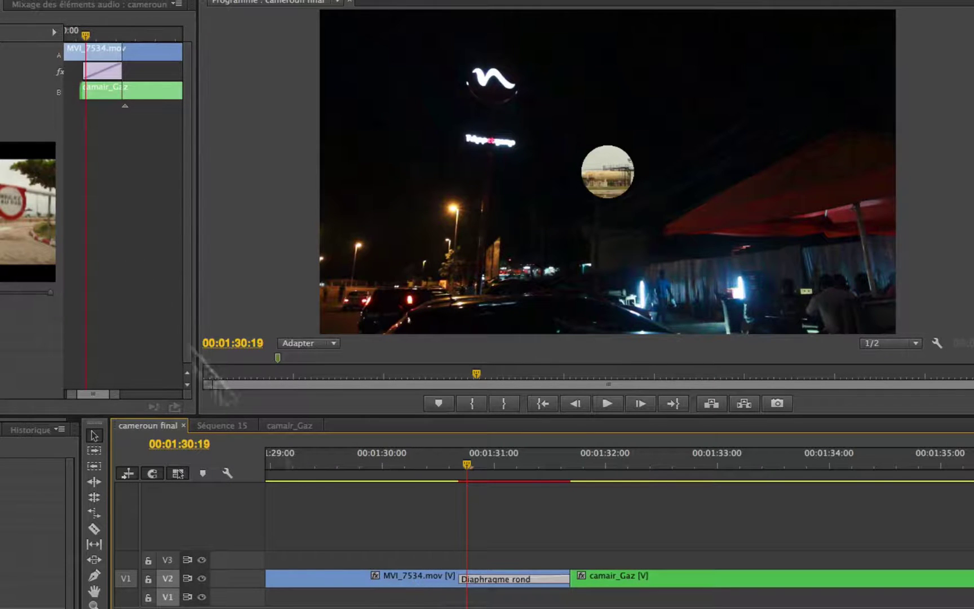
Set the Diaphragme rond transition's alignment back to Début de découpe and scrub through it to 00:01:32:10
click(242, 120)
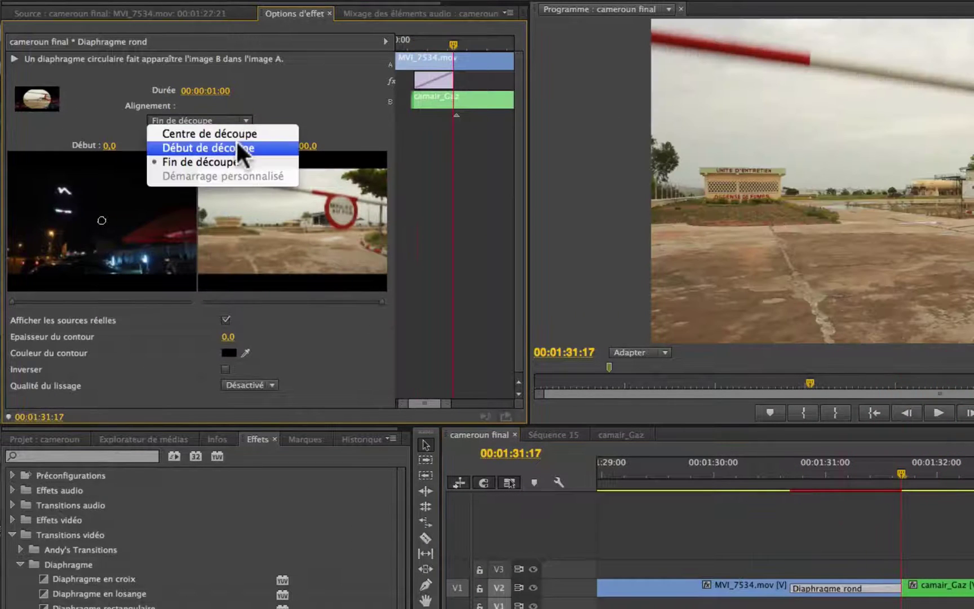
click(237, 144)
click(823, 480)
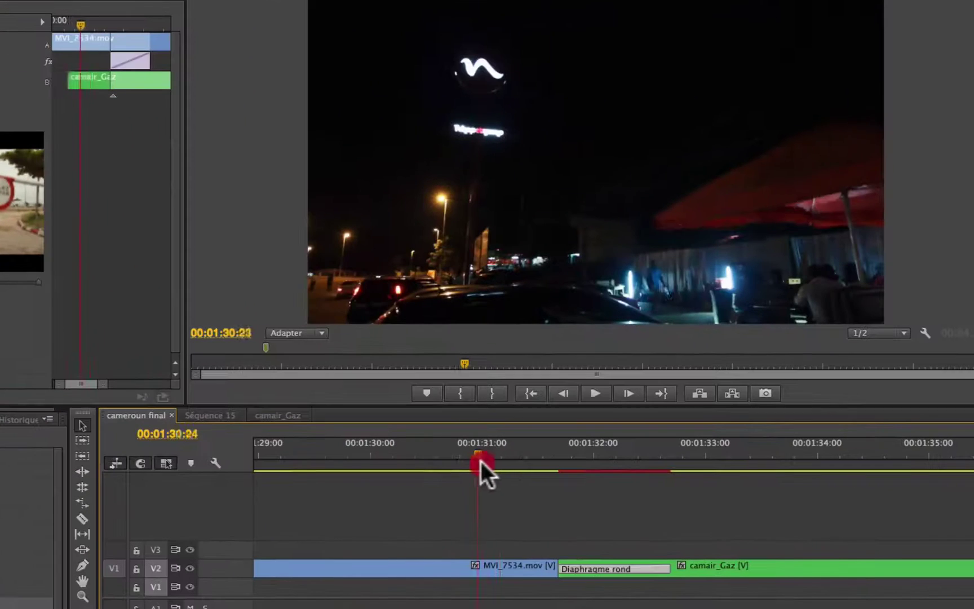
drag(480, 461, 641, 475)
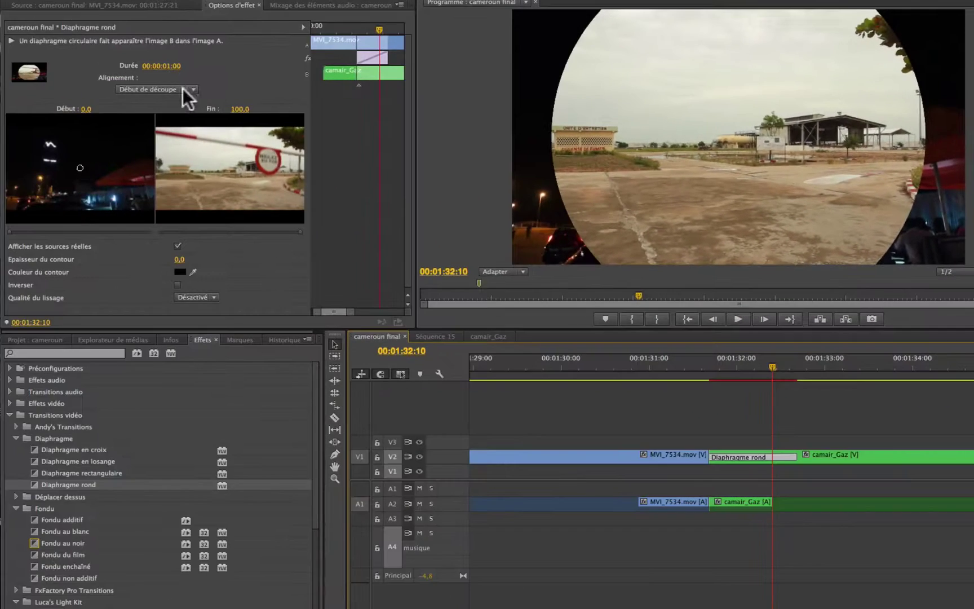
Set the transition's alignment to Centre de découpe, check its first frames around 00:01:31:06 and play through it
click(174, 89)
click(169, 99)
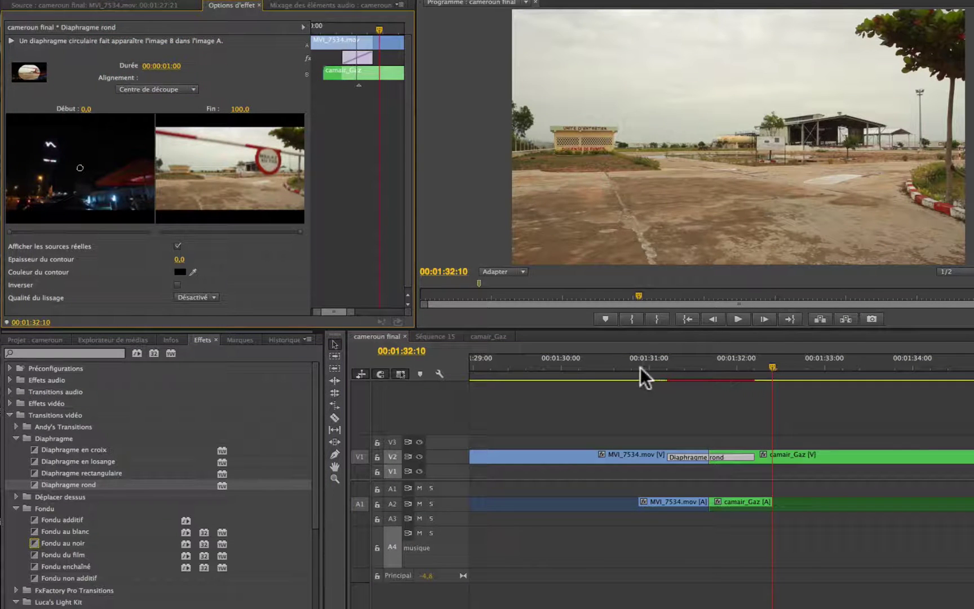
drag(641, 367, 668, 366)
key(Right)
key(Right)
key(Right)
key(Right)
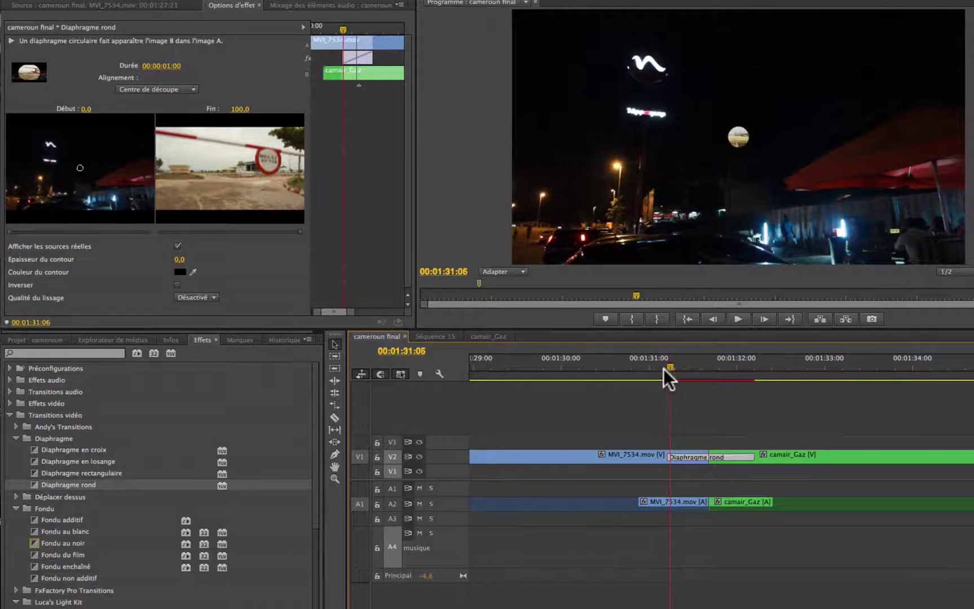
key(Left)
key(Left)
key(Left)
key(Left)
key(space)
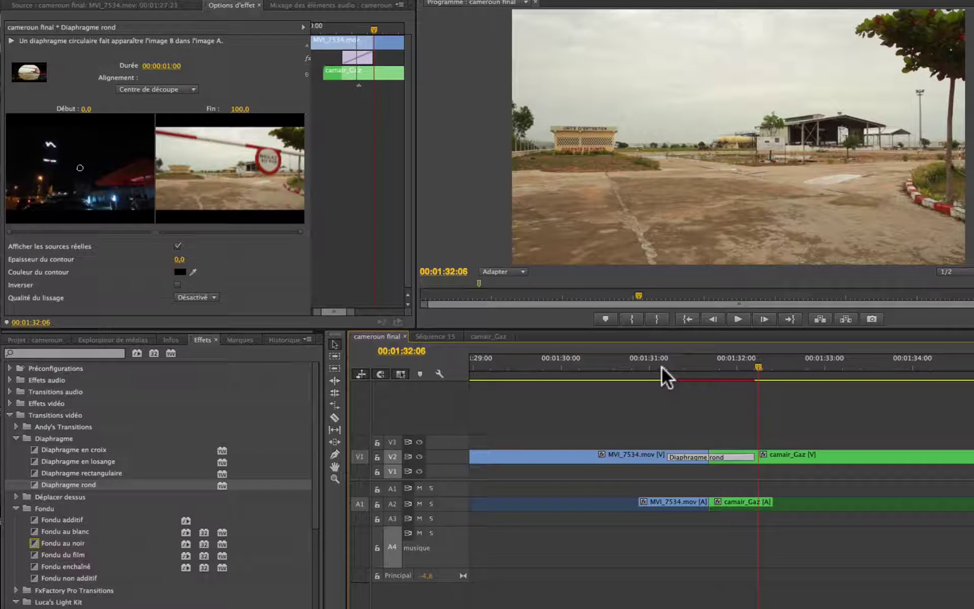
Set the transition's Début to 32,6 and Fin to 71,9, and play it from 00:01:31:02
drag(716, 361, 680, 365)
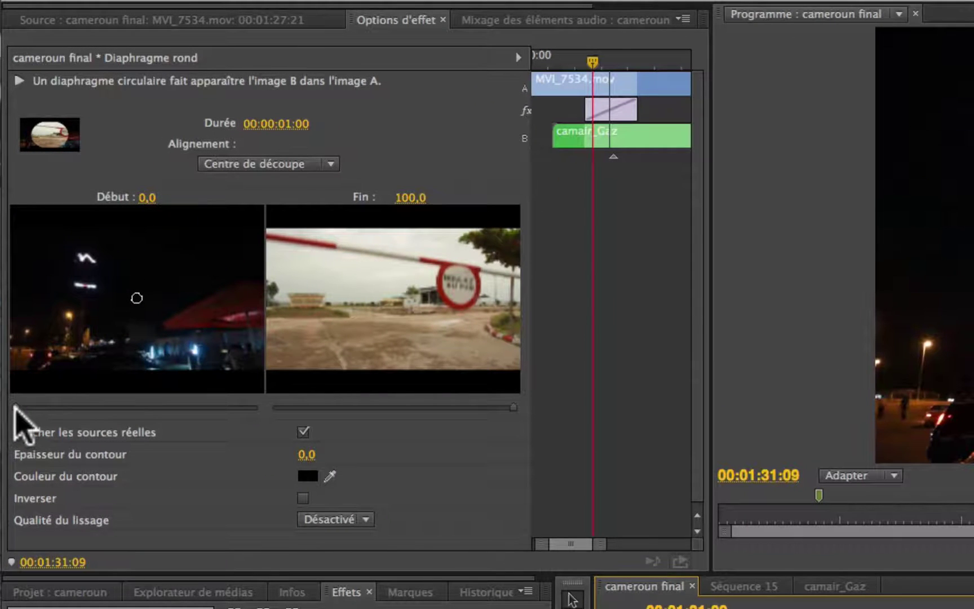
drag(16, 407, 93, 407)
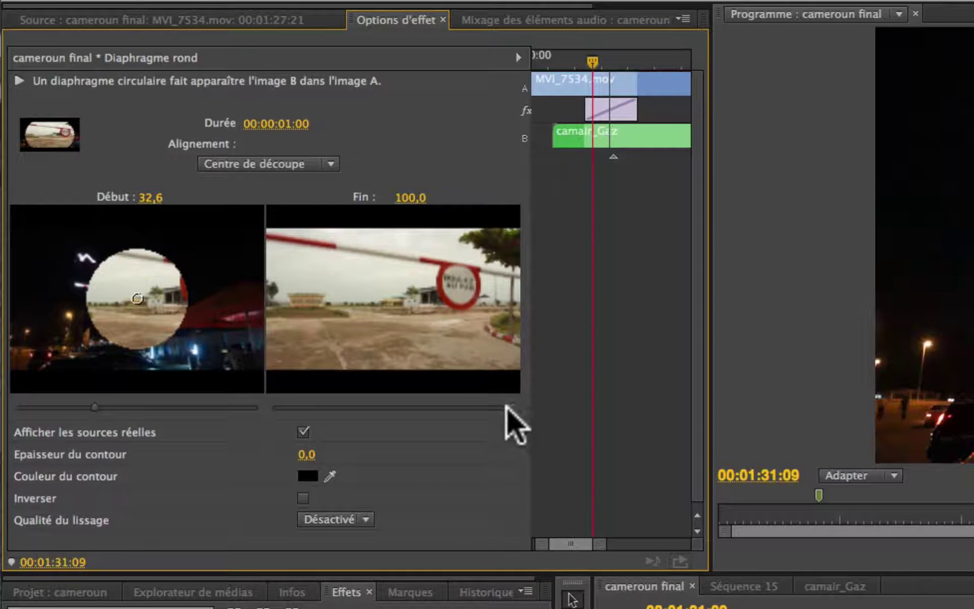
drag(507, 407, 421, 432)
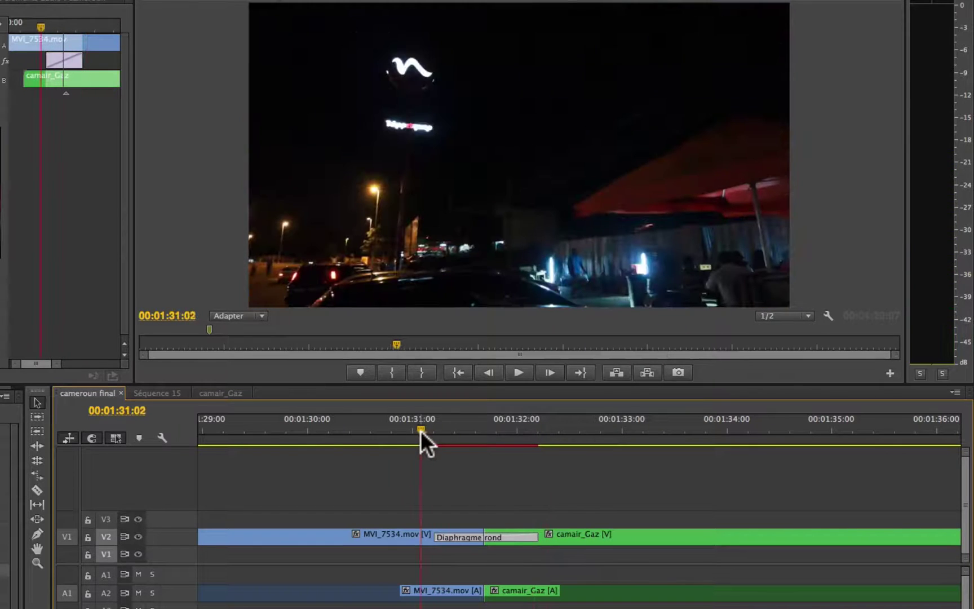
key(space)
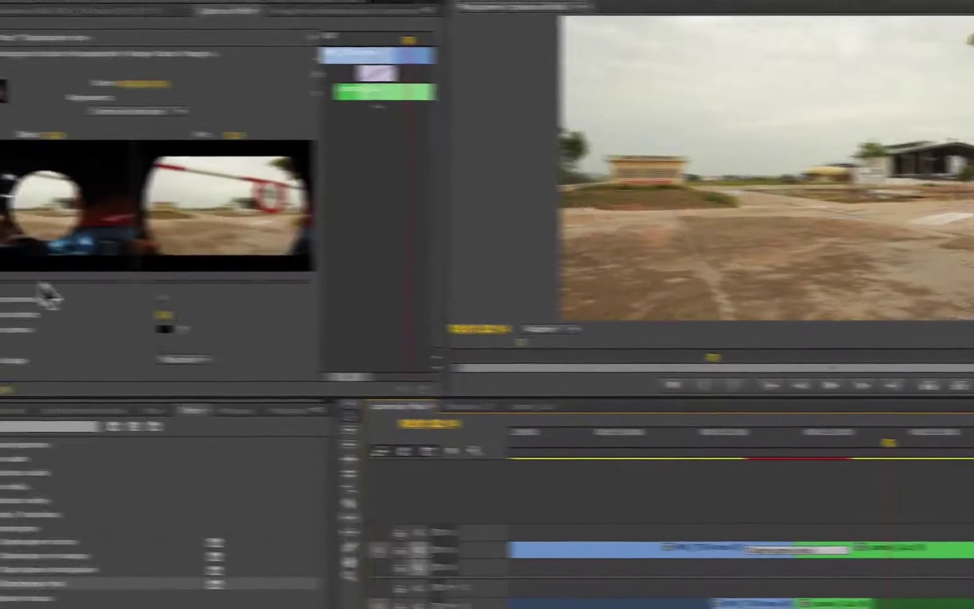
Restore the transition's Début to 0,0 and Fin to 100,0, and play it again
drag(68, 282, 7, 286)
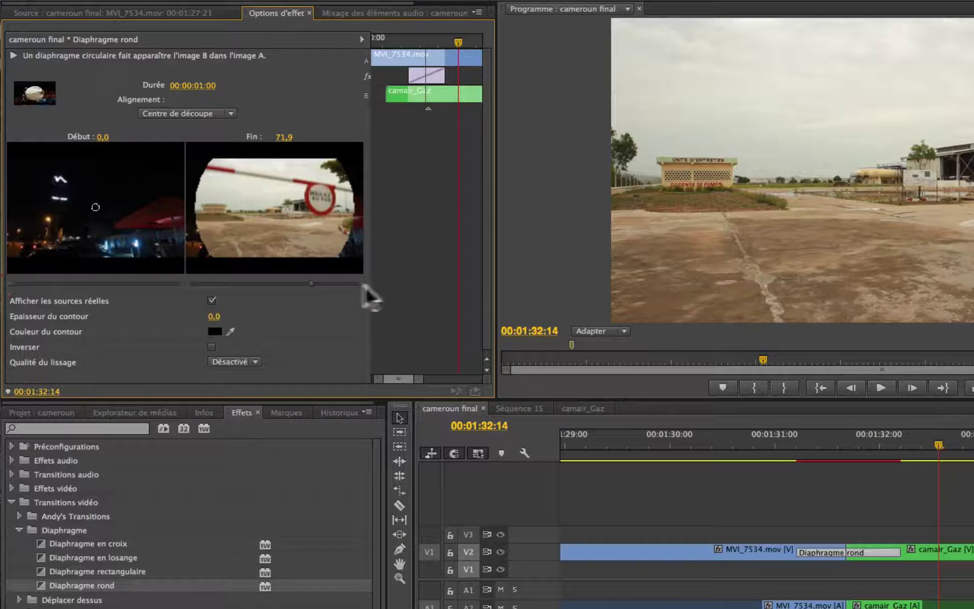
drag(309, 285, 409, 289)
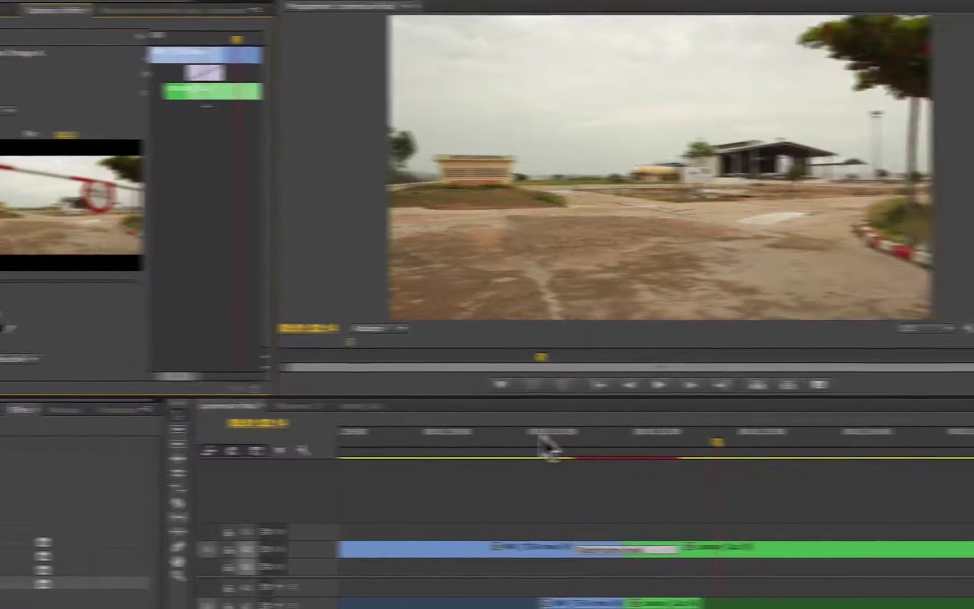
click(763, 436)
key(space)
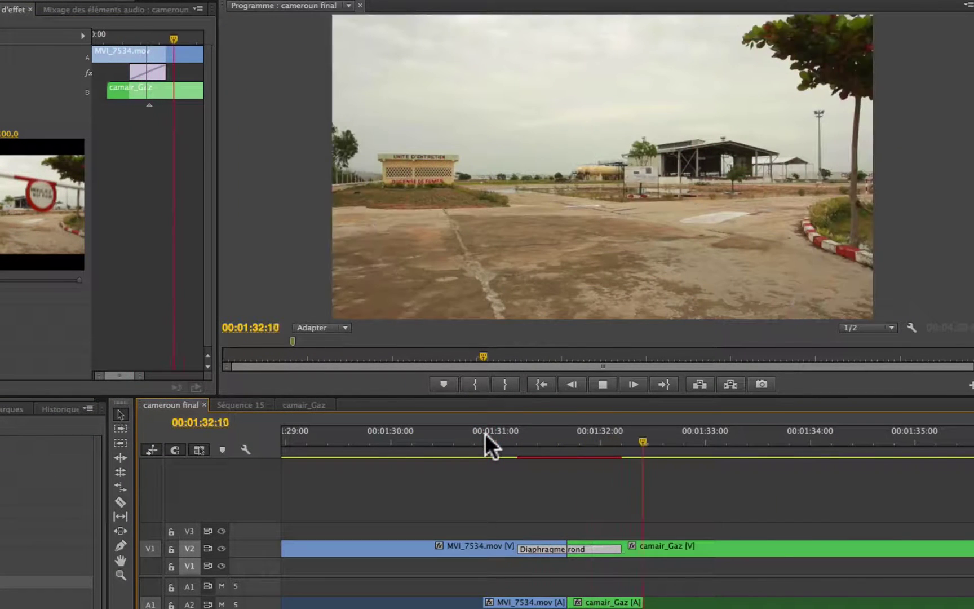
key(space)
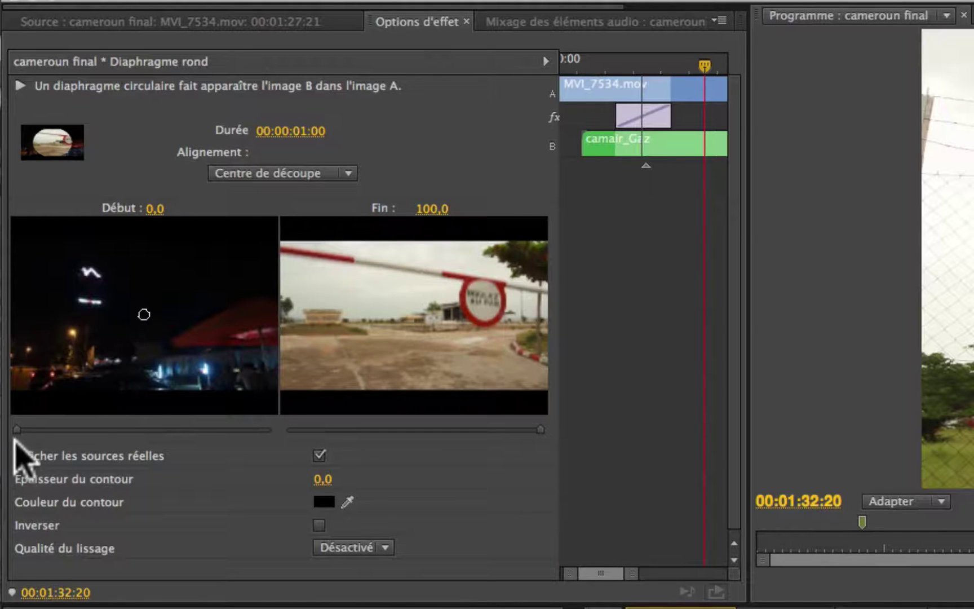
Set the transition's Début to 24,8 and Fin to 82,2, comparing the A/B placeholder previews with the real sources
click(17, 429)
drag(17, 429, 80, 429)
drag(540, 429, 495, 429)
click(319, 454)
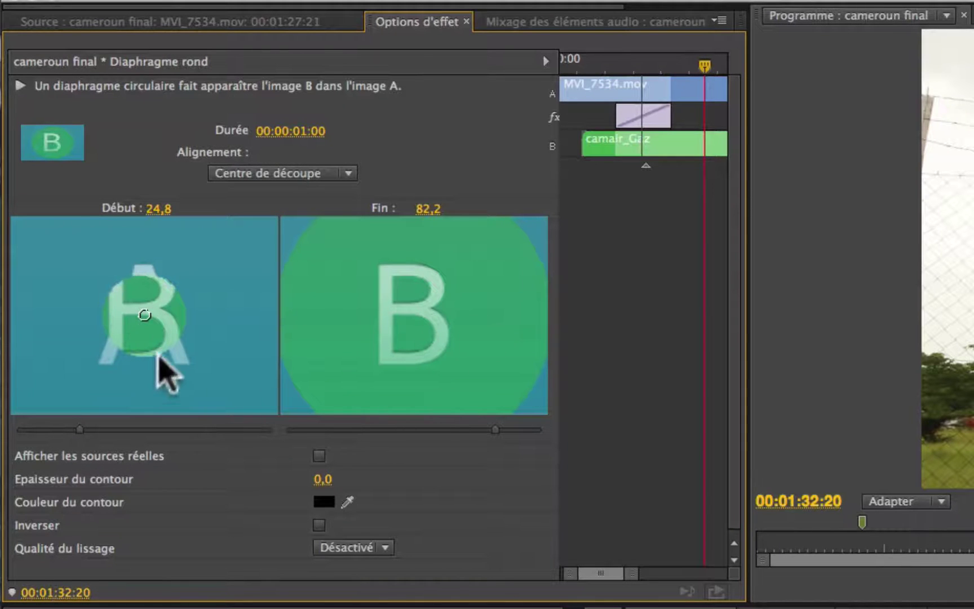
click(317, 454)
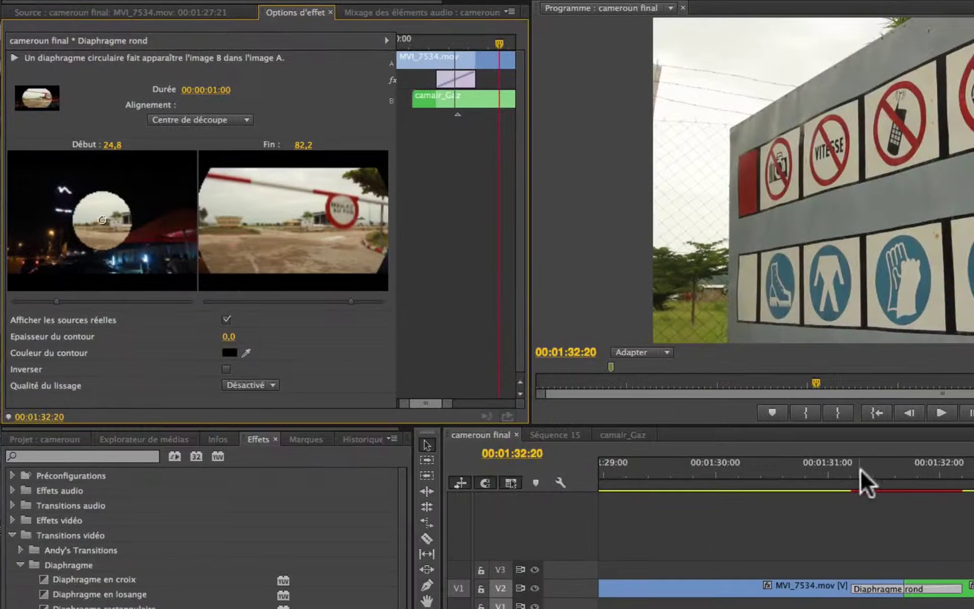
Give the transition a red contour with a thickness of 12,8 and scrub through it to 00:01:31:11
click(887, 477)
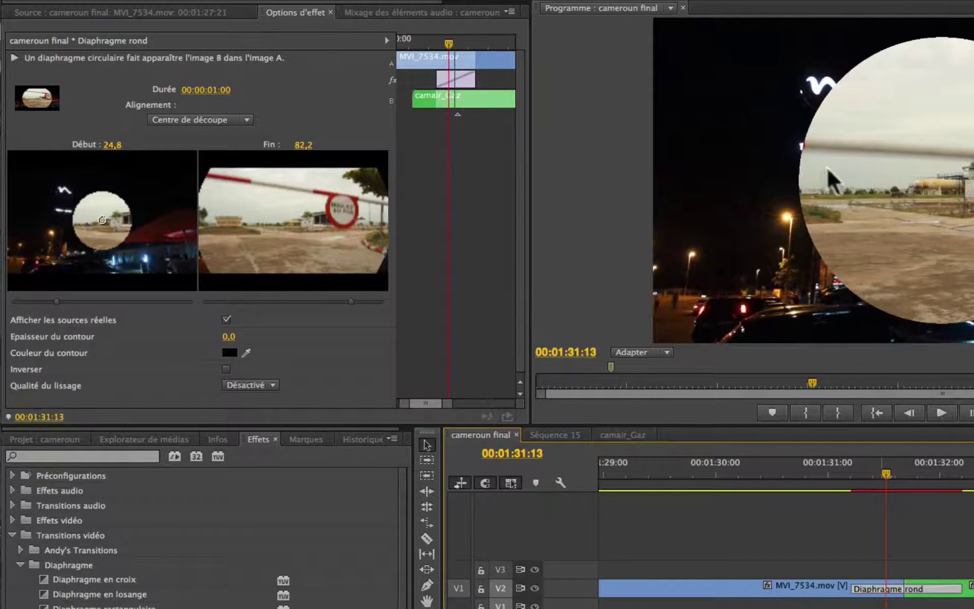
drag(229, 337, 232, 342)
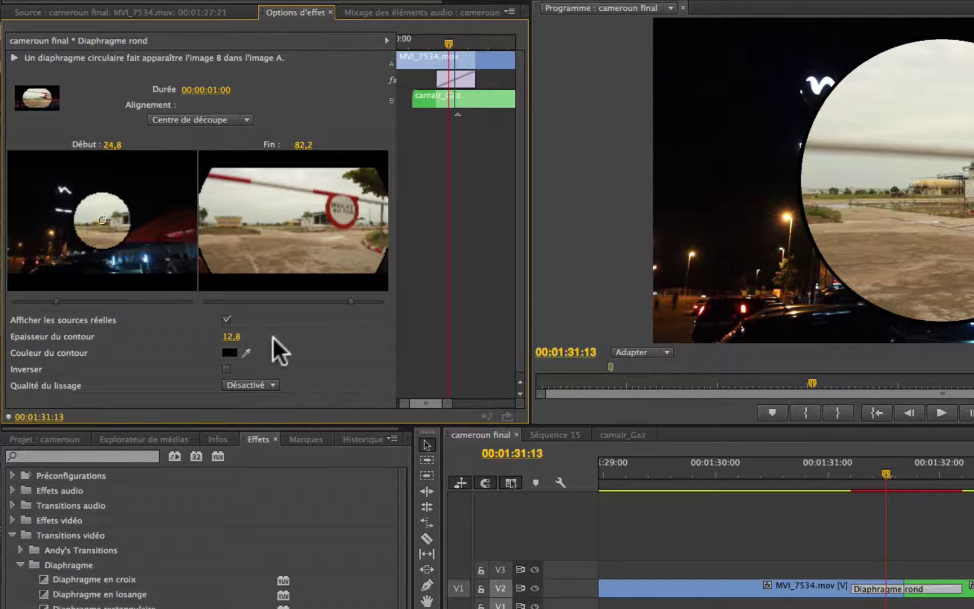
click(231, 353)
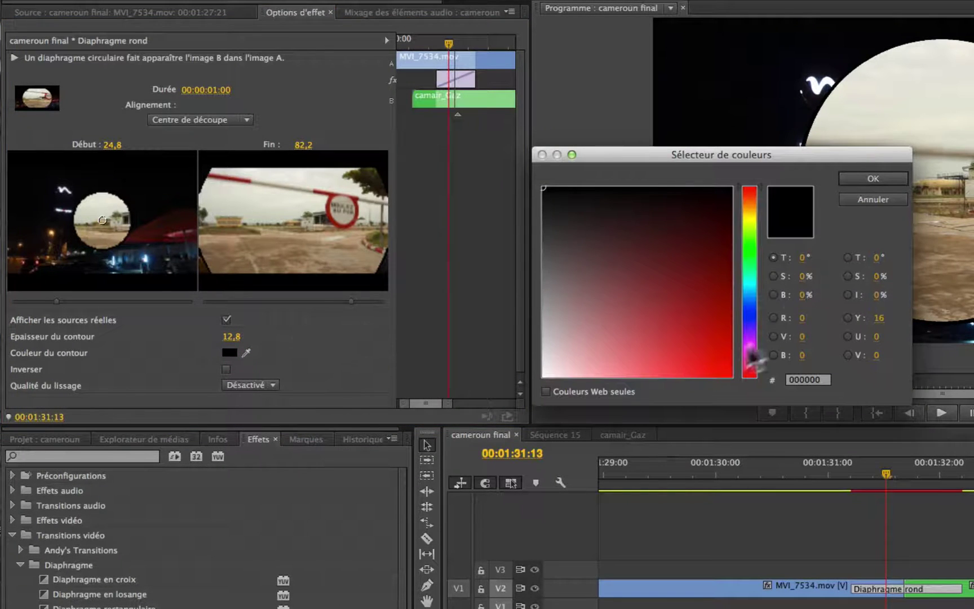
click(716, 359)
click(872, 179)
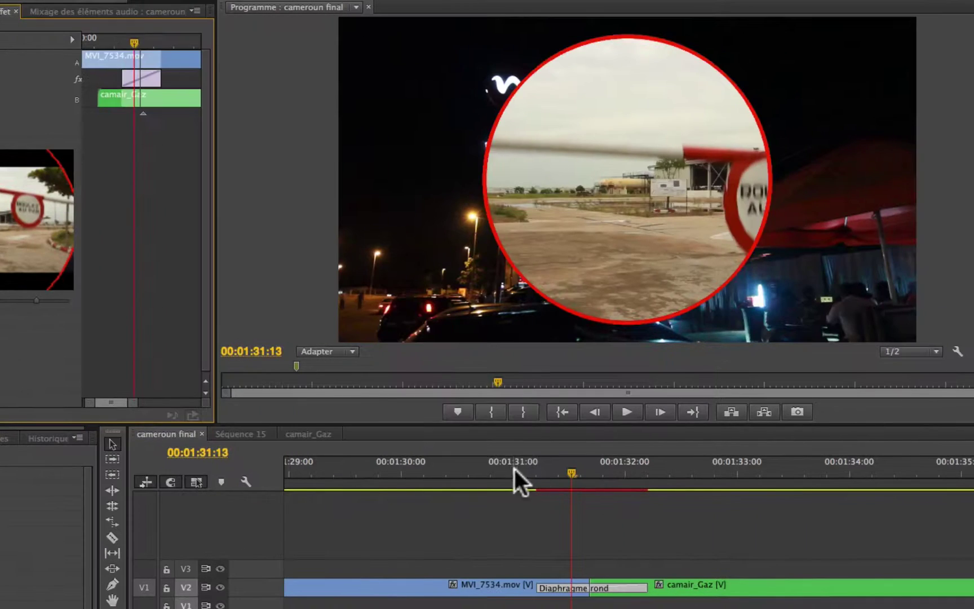
drag(677, 468, 800, 479)
drag(636, 478, 567, 505)
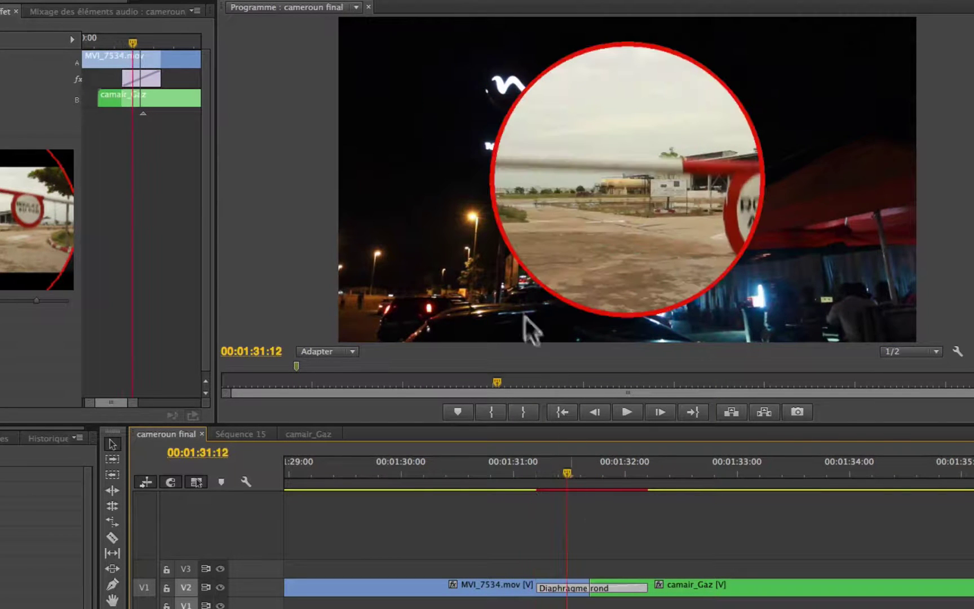
key(Left)
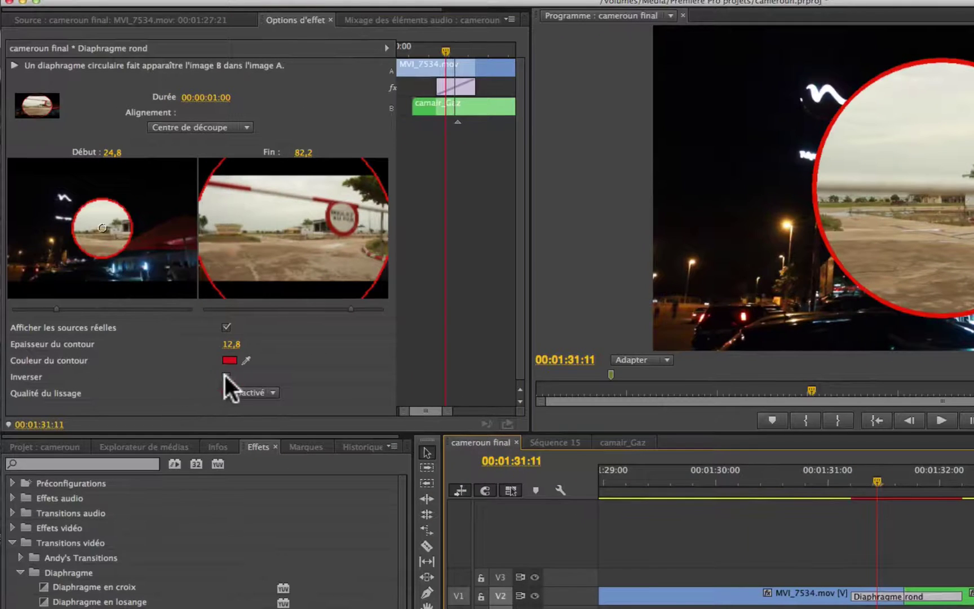
Try the transition with Inverser enabled, scrub through it to 00:01:32:19, and turn the option back off
click(225, 376)
drag(789, 480, 824, 475)
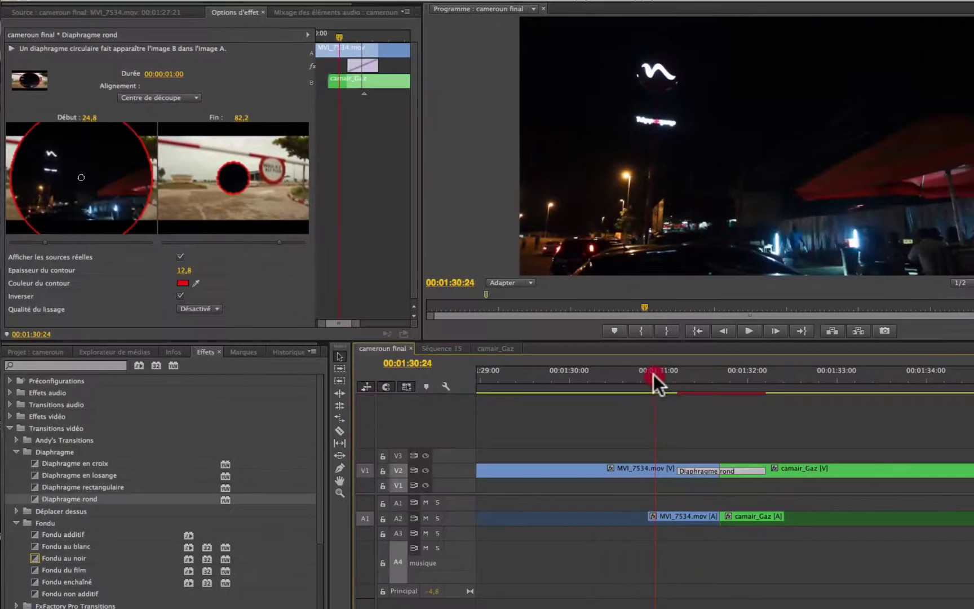
drag(672, 377, 817, 390)
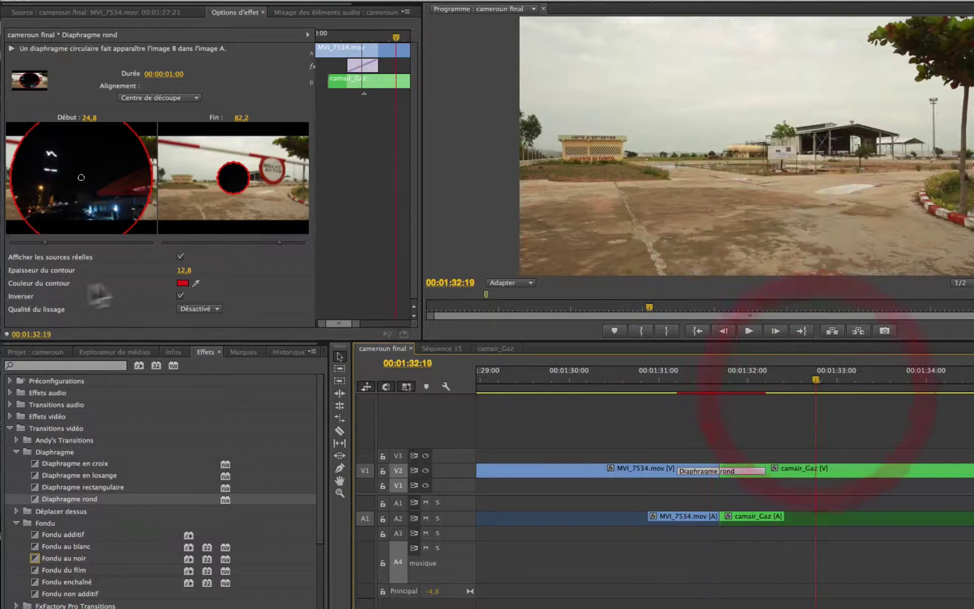
click(180, 295)
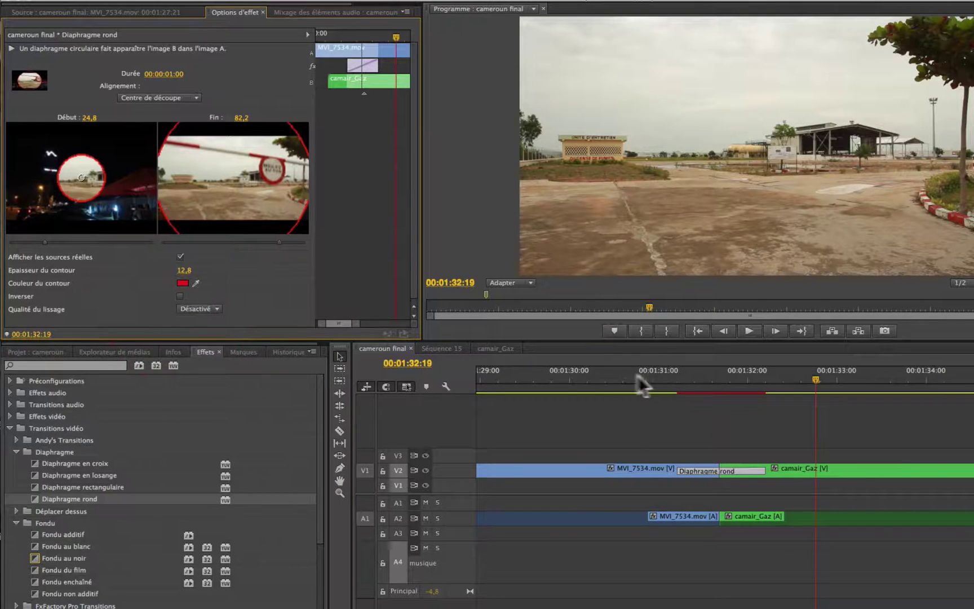
Scrub through the transition up to 00:01:32:12 to examine its contour without smoothing
click(693, 381)
drag(696, 381, 667, 387)
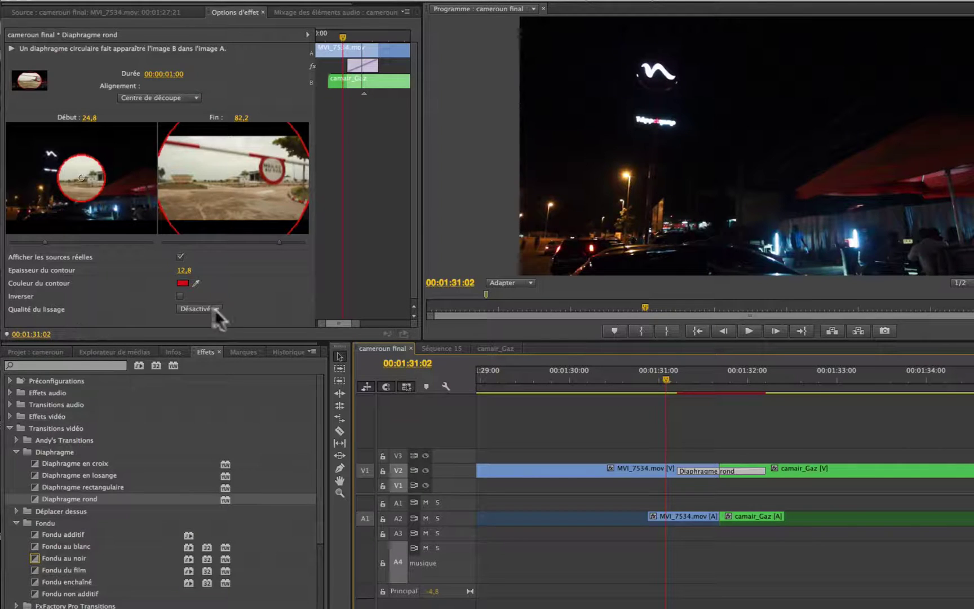
drag(628, 375, 790, 386)
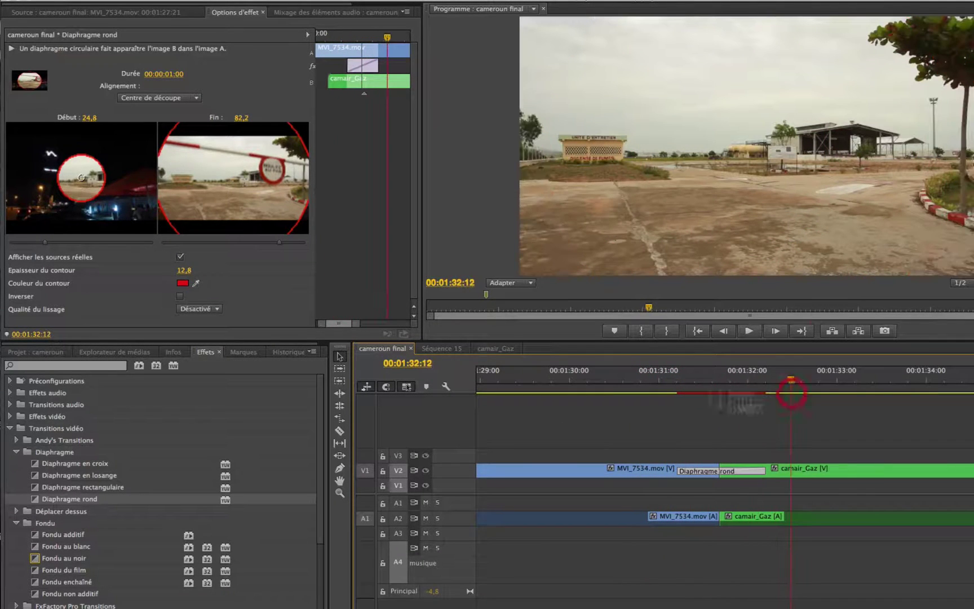
Set the transition's smoothing quality to Haute, play it and scrub through to 00:01:33:04
click(216, 308)
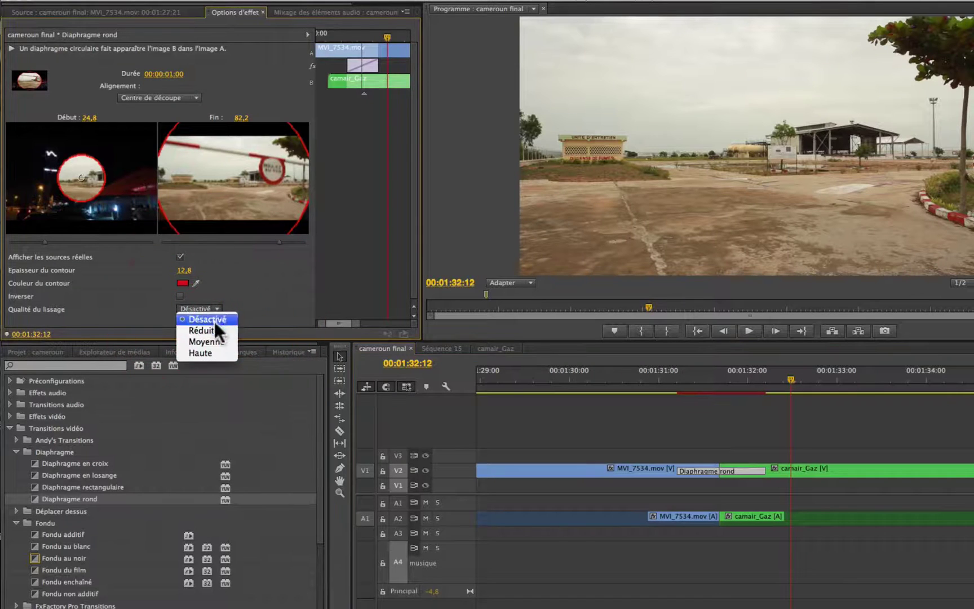
click(209, 350)
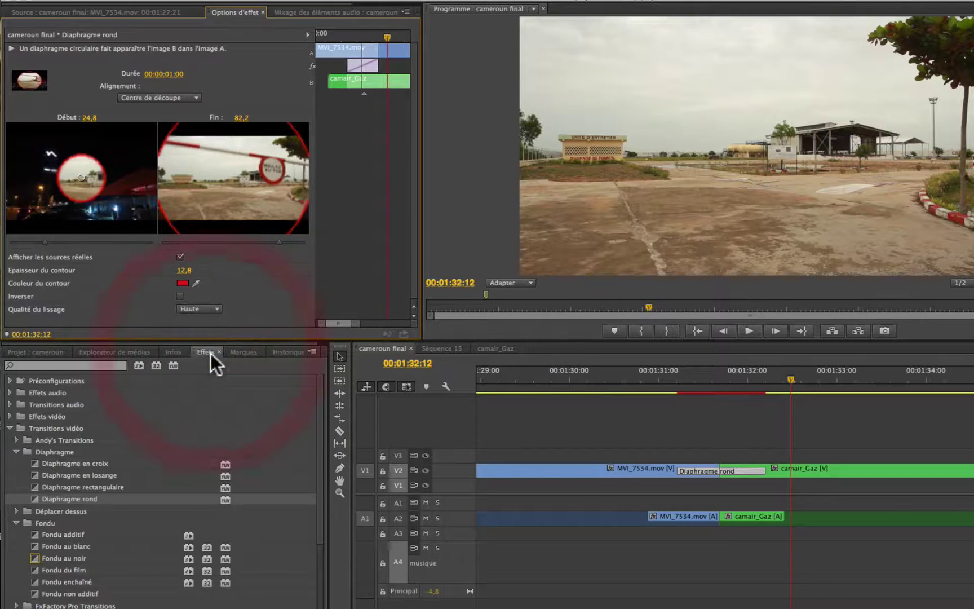
click(647, 372)
key(space)
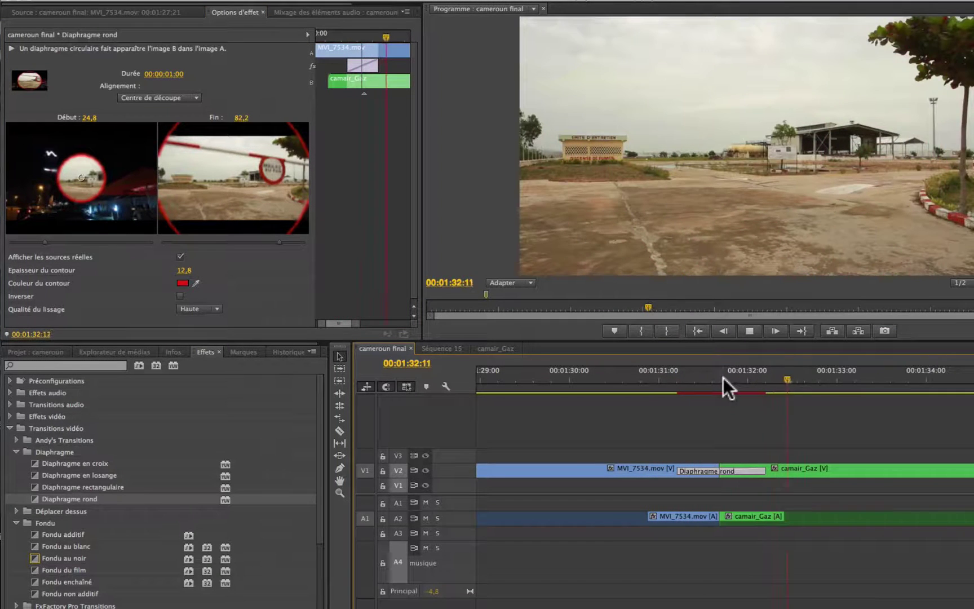
drag(670, 374, 850, 378)
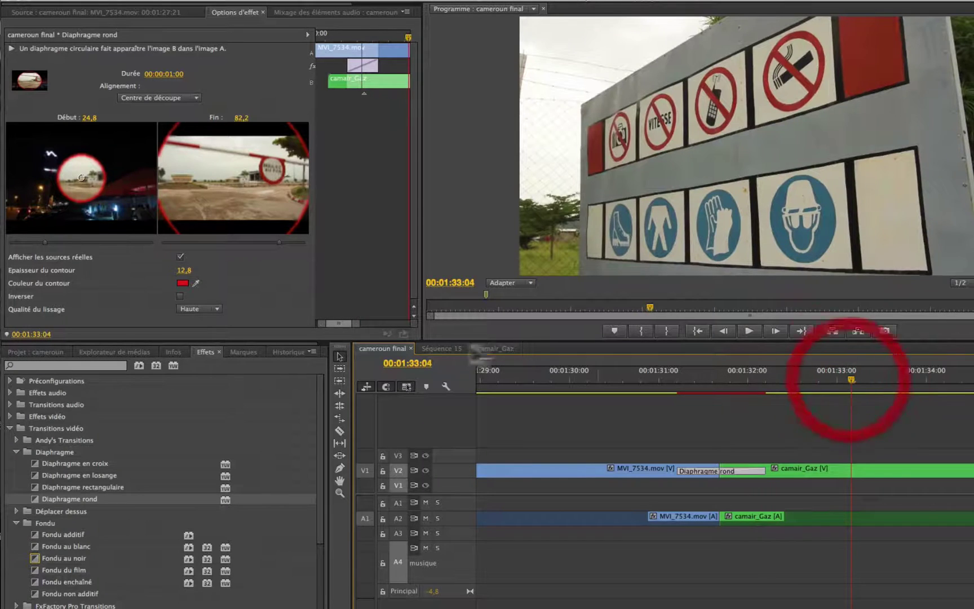
Set the smoothing quality to Moyenne and play the transition from about 00:01:30:14
click(215, 309)
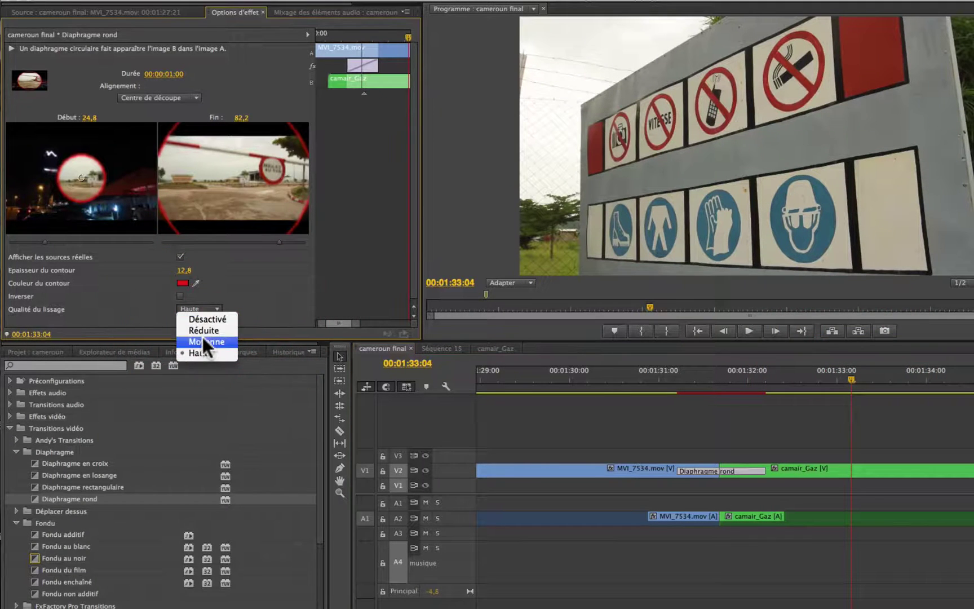
click(202, 338)
click(617, 372)
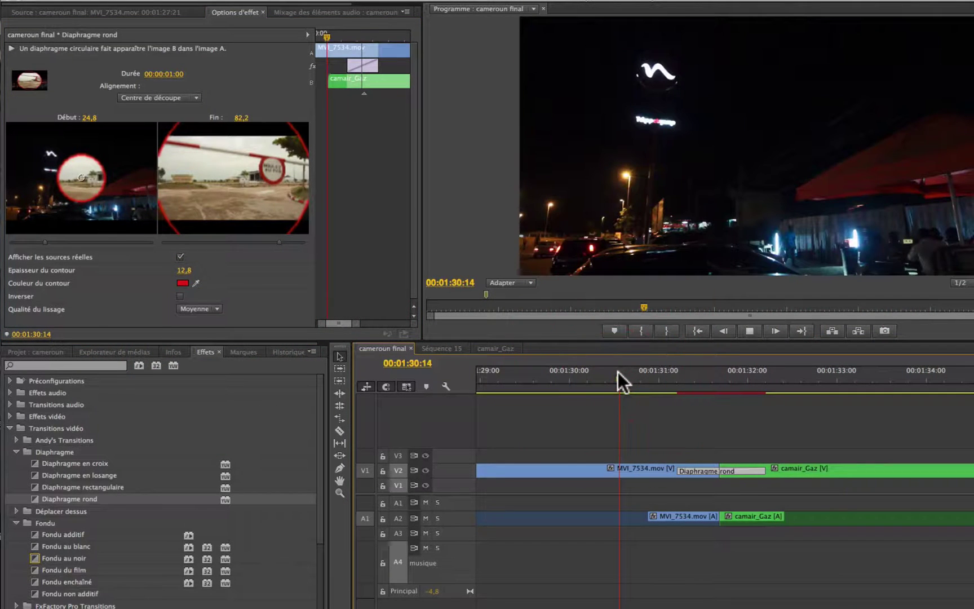
key(space)
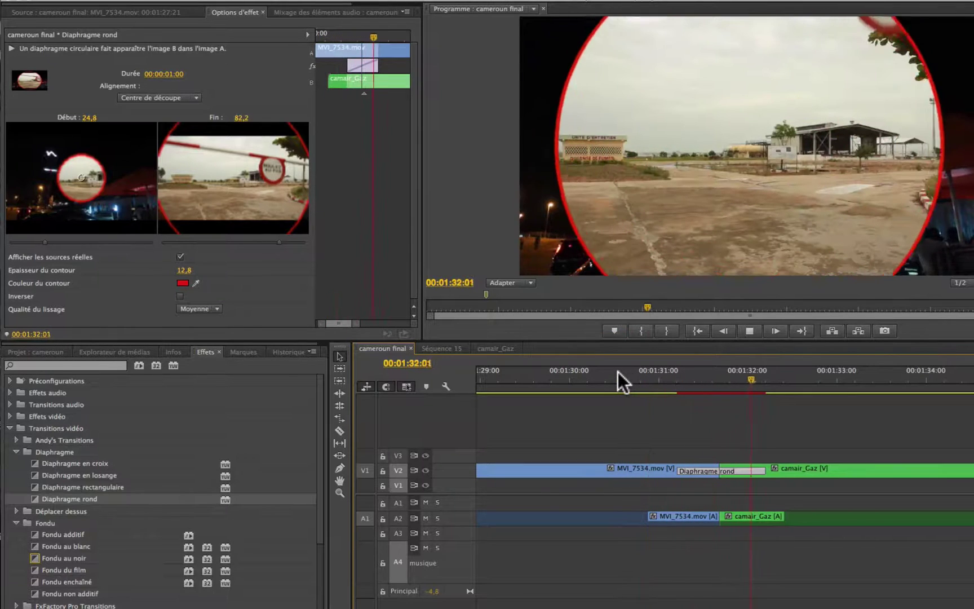
key(space)
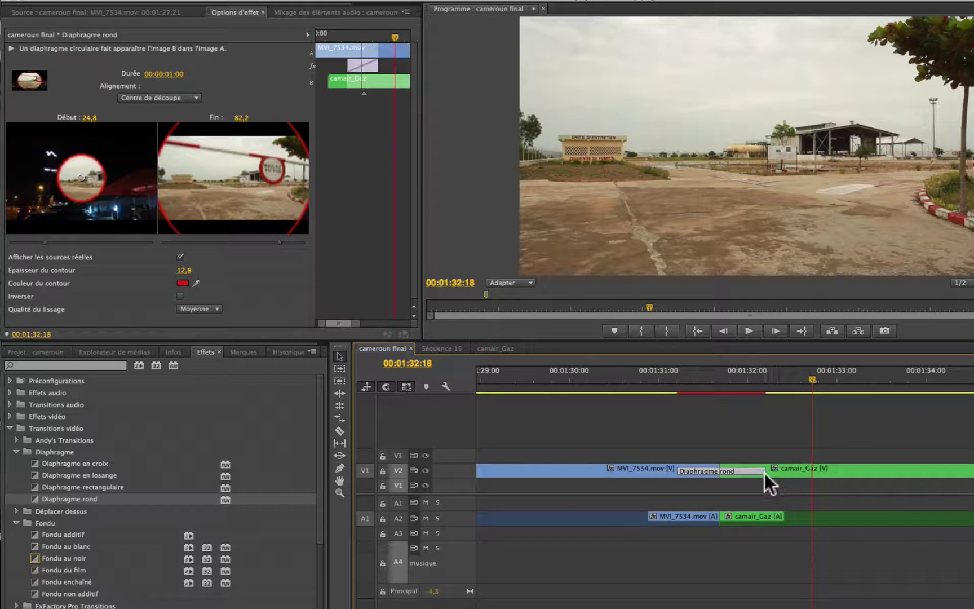
Resize both ends of the Diaphragme rond transition directly in the timeline, finishing at a duration of 00:00:01:11
drag(764, 472, 784, 469)
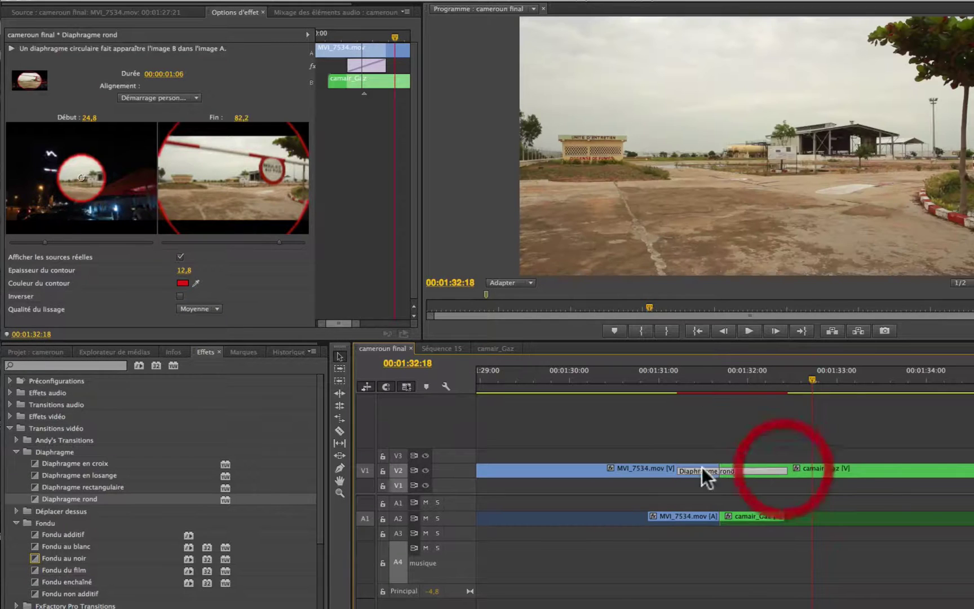
drag(681, 470, 623, 470)
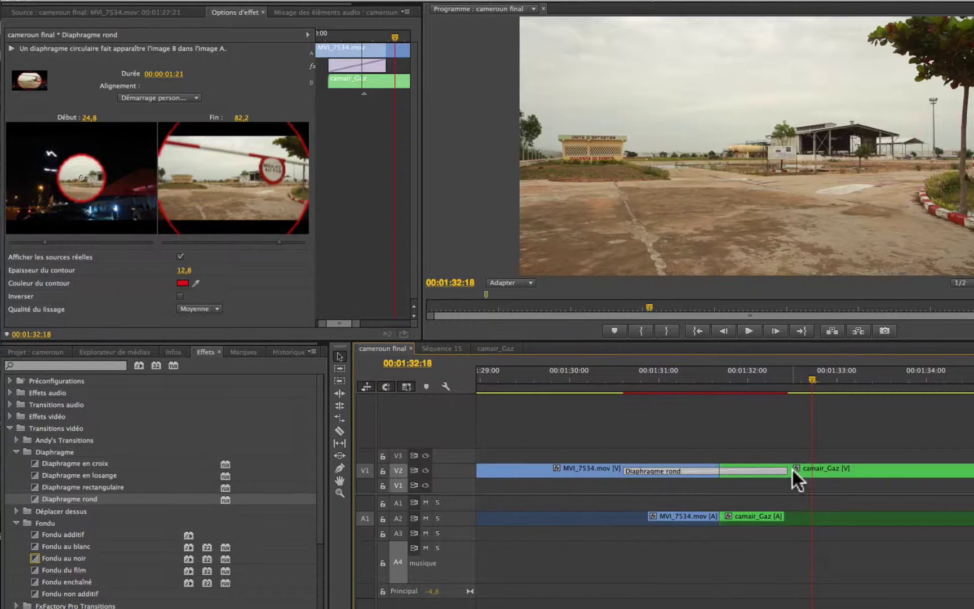
drag(783, 470, 750, 473)
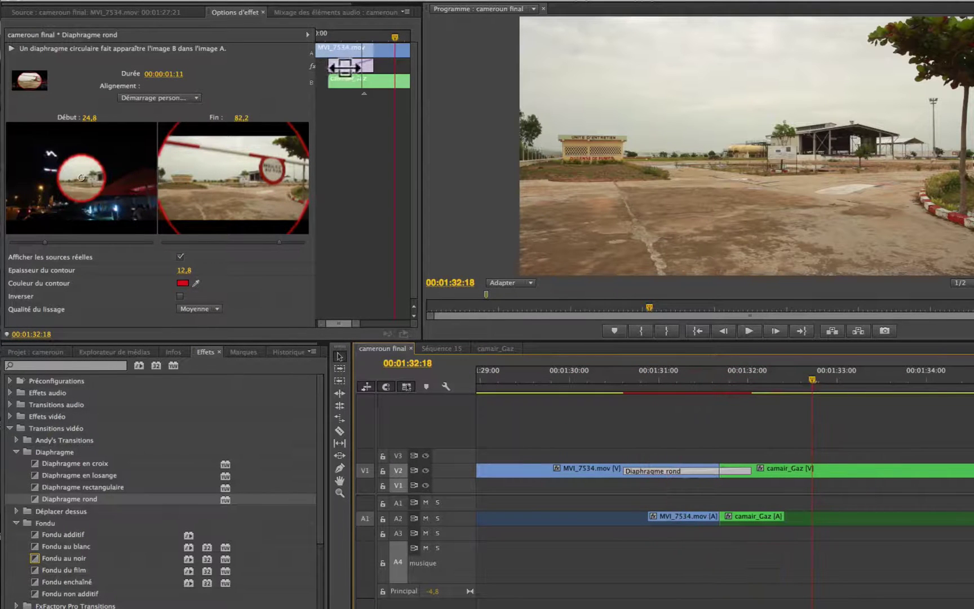
Extend the transition to 00:00:01:16 and shift it later across the cut in the effect options, then save the project
drag(373, 70, 386, 69)
drag(386, 204, 392, 66)
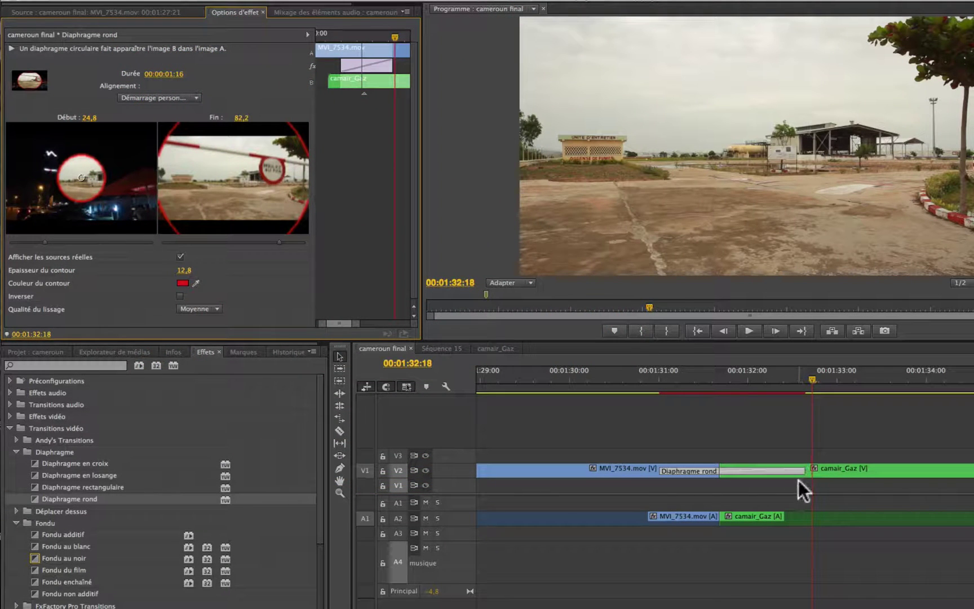
key(super+s)
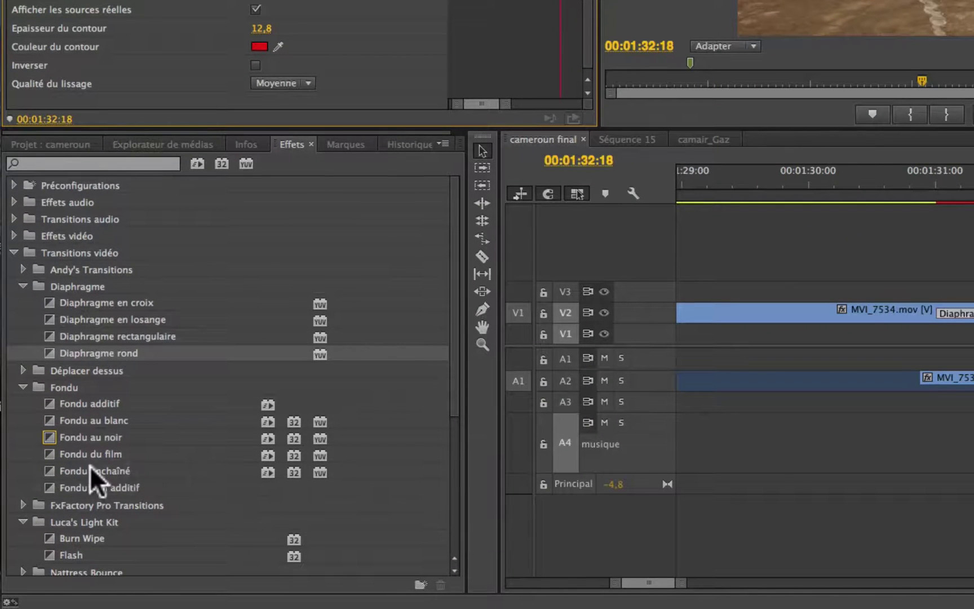
Replace the Diaphragme rond transition at the cut with Dégradé from the Sens folder, accepting the default gradient and Lissage 10
scroll(90, 465, down, 5)
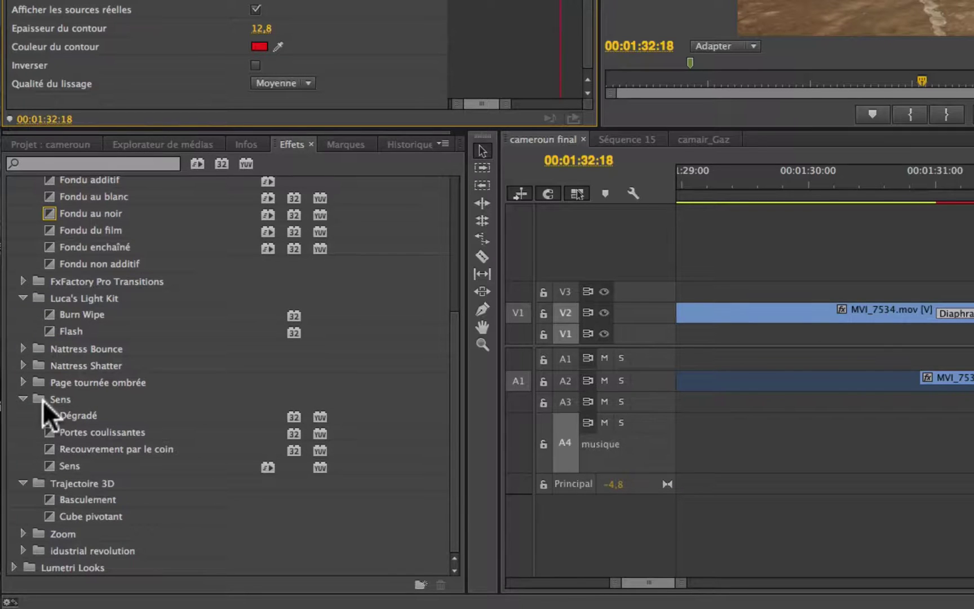
click(54, 413)
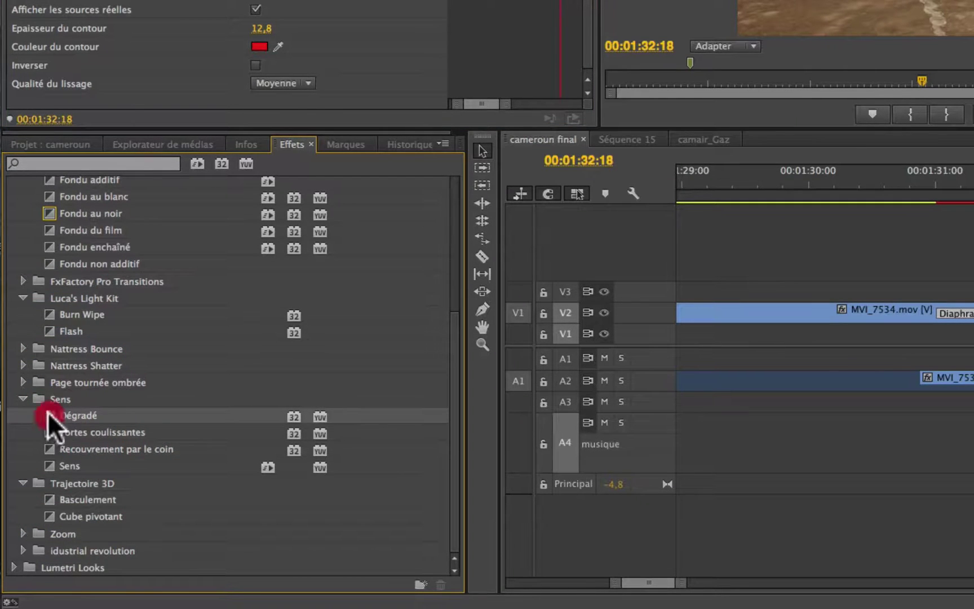
drag(48, 415, 973, 309)
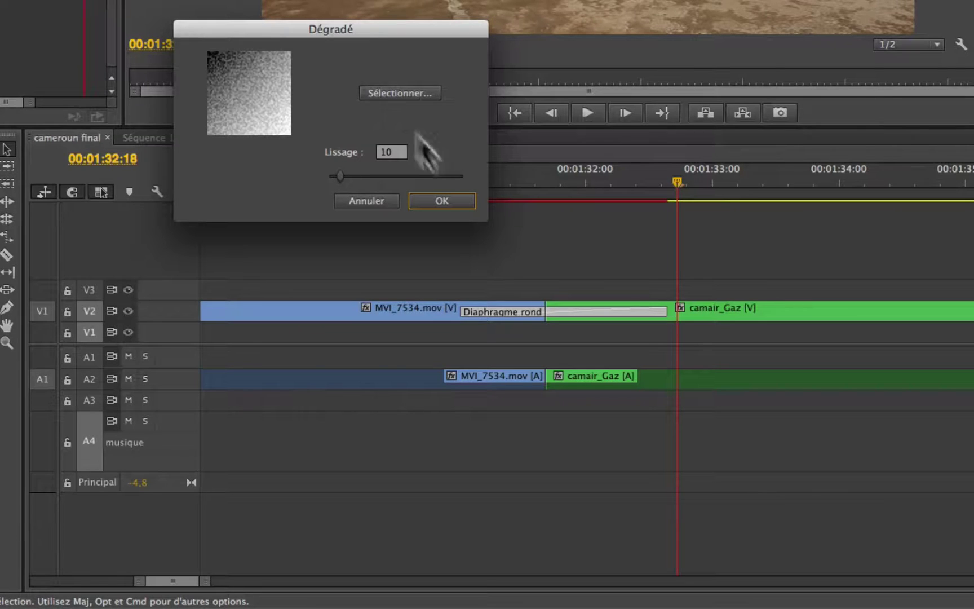
click(442, 202)
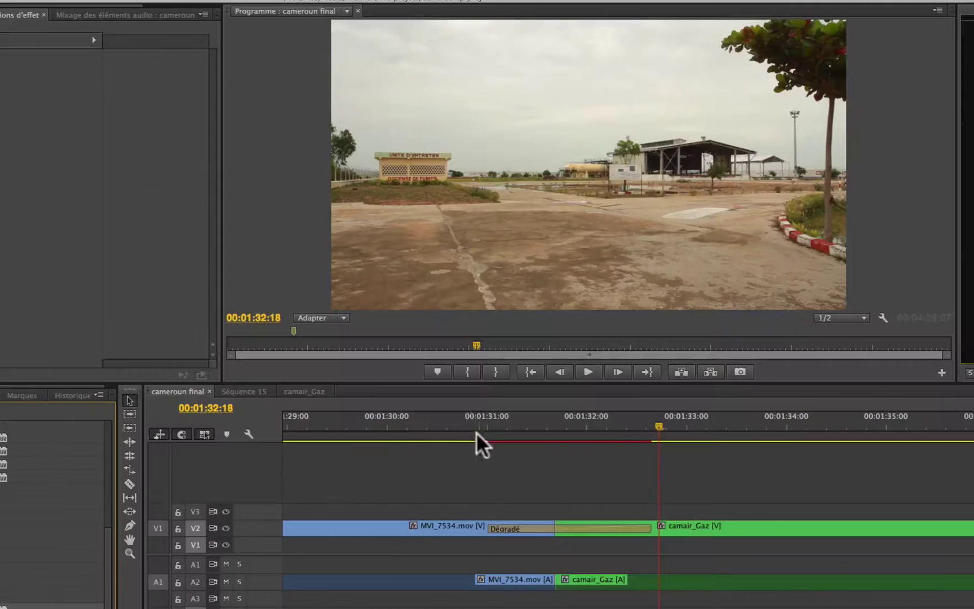
Play the Dégradé transition twice, starting from about 00:01:30:19, to examine how the gradient reveals the second clip
click(463, 413)
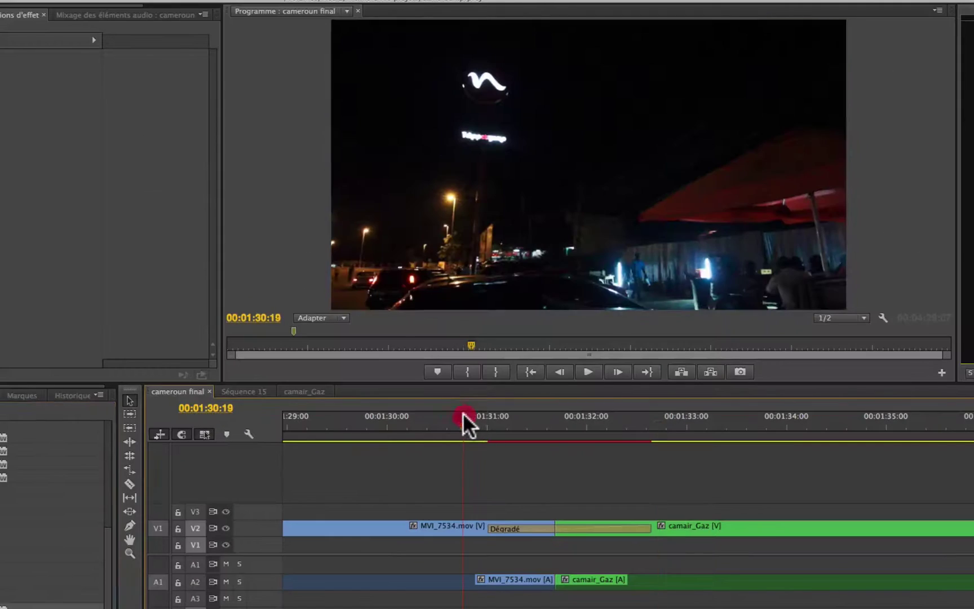
key(space)
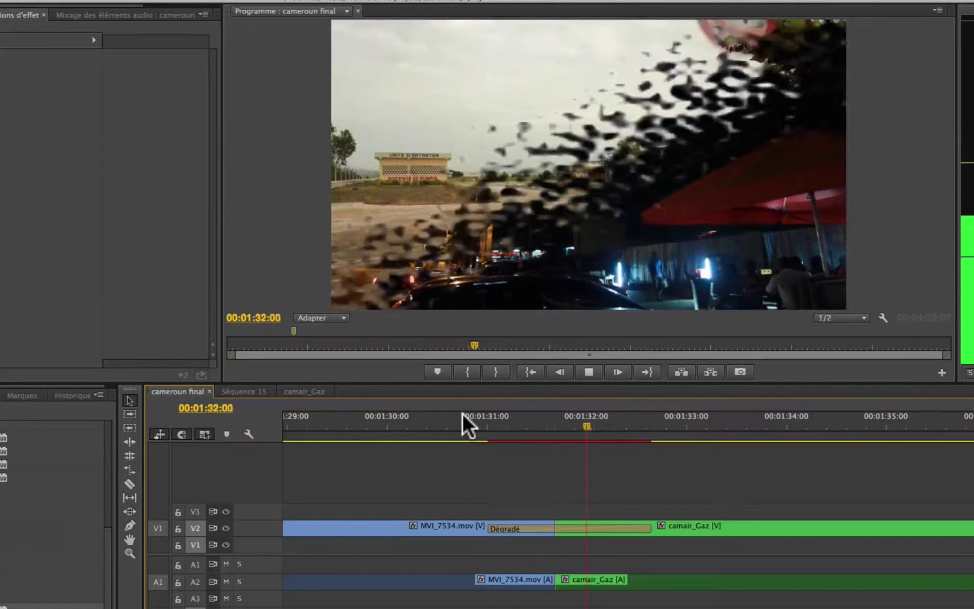
key(space)
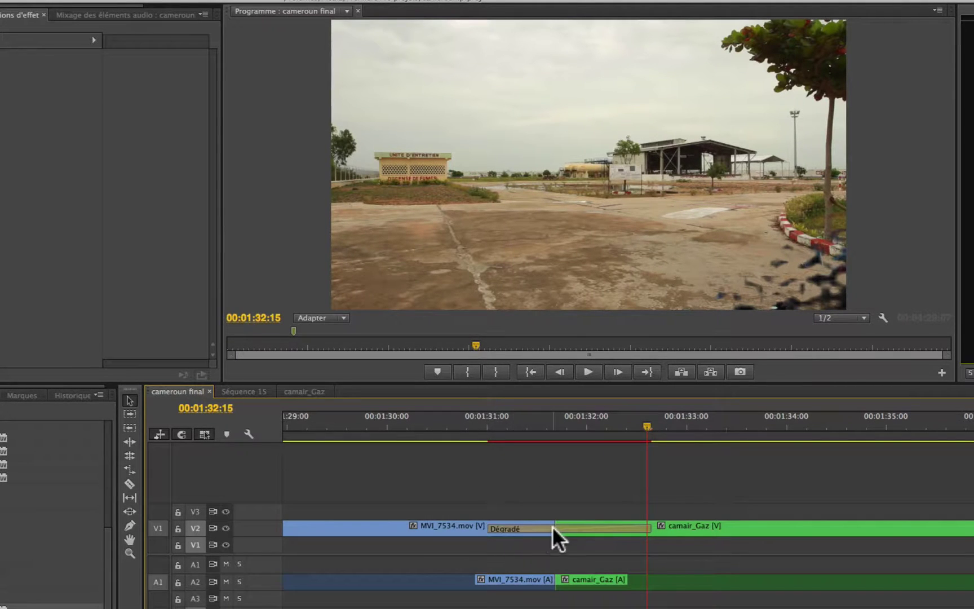
drag(551, 525, 644, 524)
click(453, 418)
key(space)
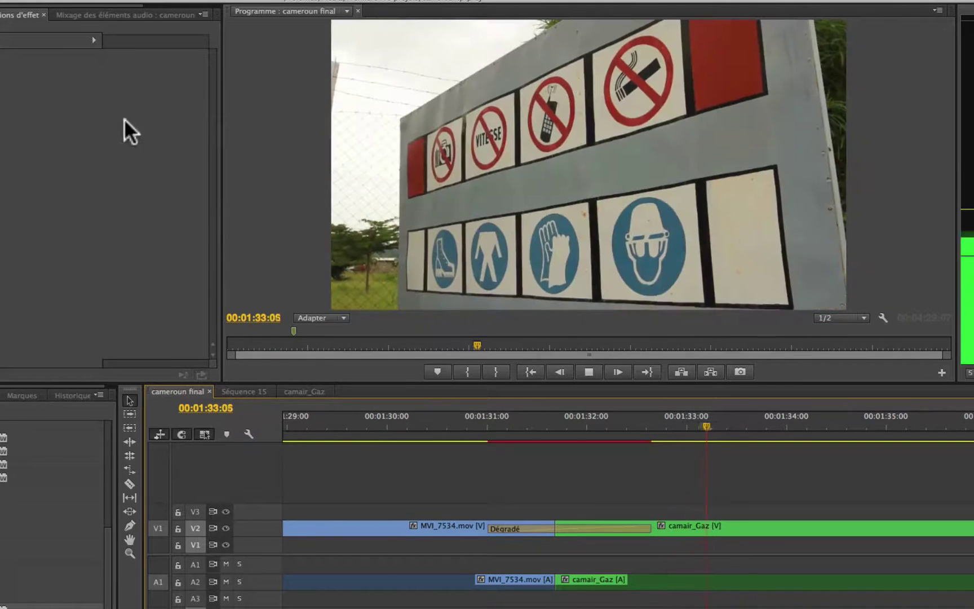
key(space)
Show the Dégradé transition's effect options and scrub through the transition to 00:01:31:19
click(531, 530)
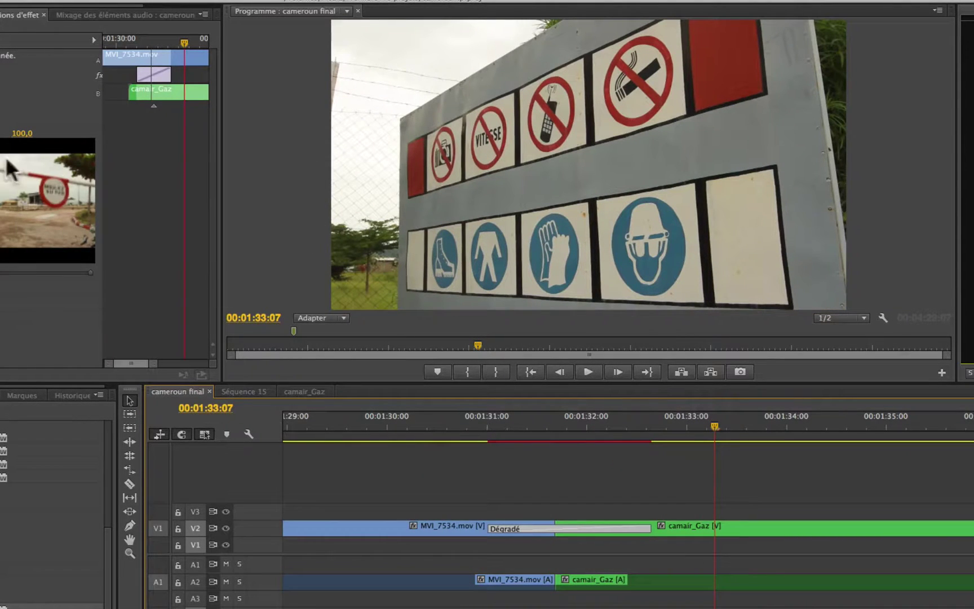
drag(443, 420, 569, 442)
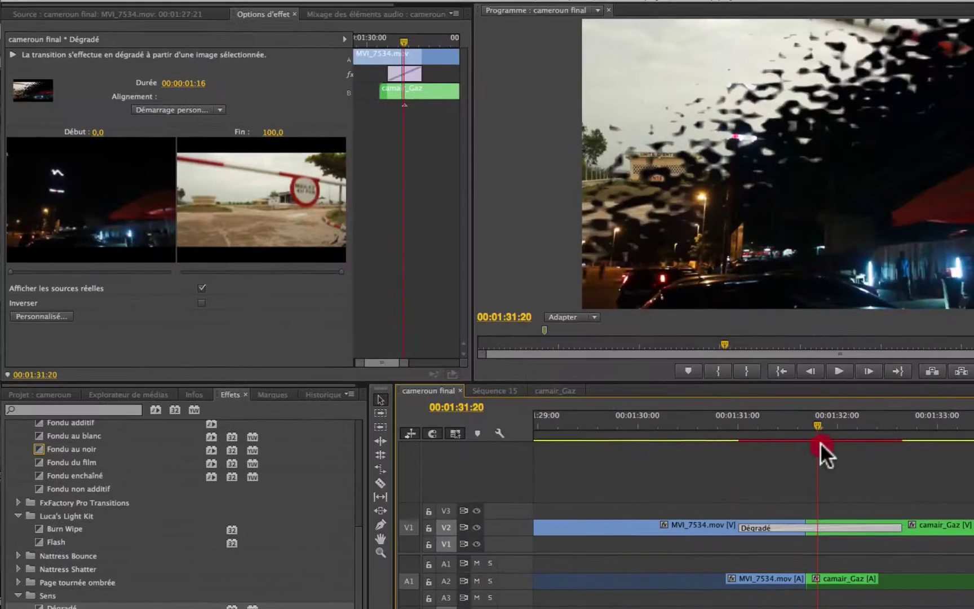
mouse_move(821, 442)
mouse_down()
mouse_move(905, 450)
mouse_move(815, 457)
mouse_up()
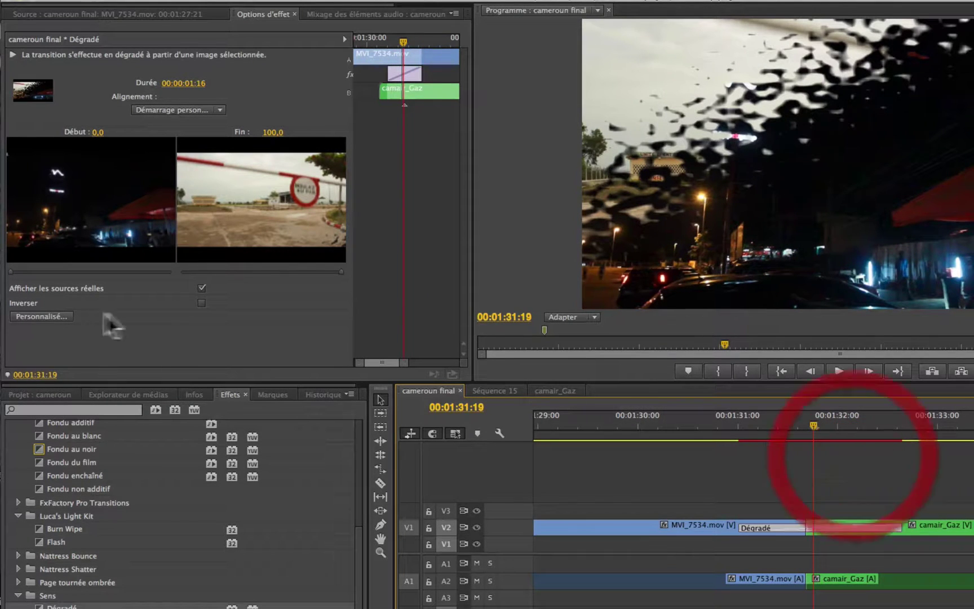
Customize the Dégradé transition with Background - copie.png from the Desktop as its gradient image and a higher Lissage value
click(45, 314)
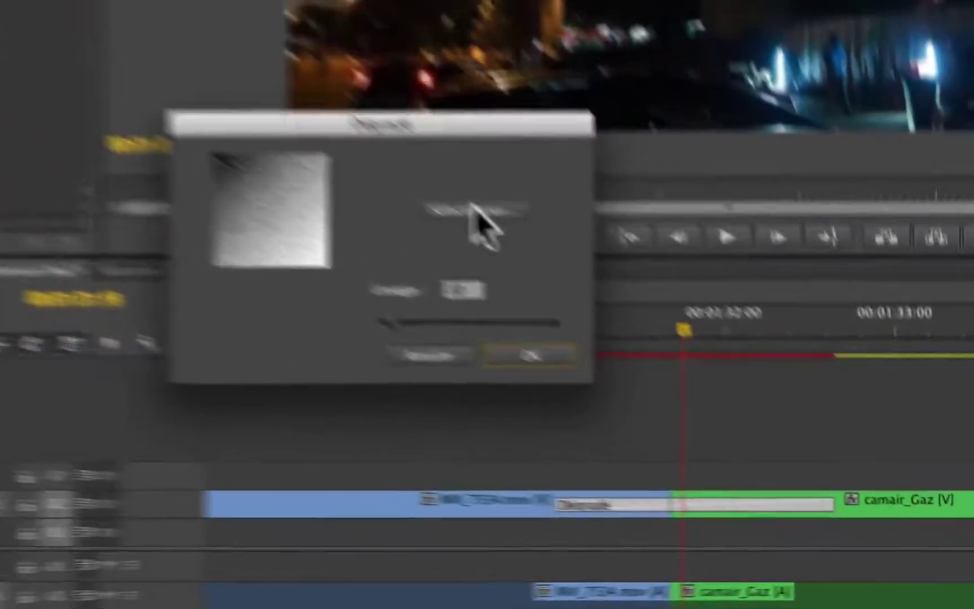
click(672, 352)
scroll(663, 457, down, 15)
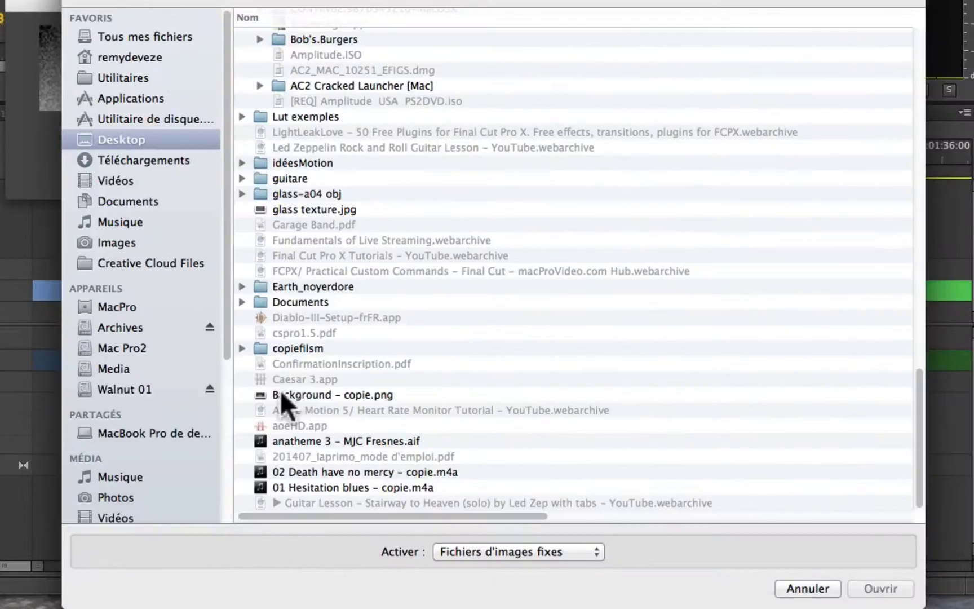
click(280, 395)
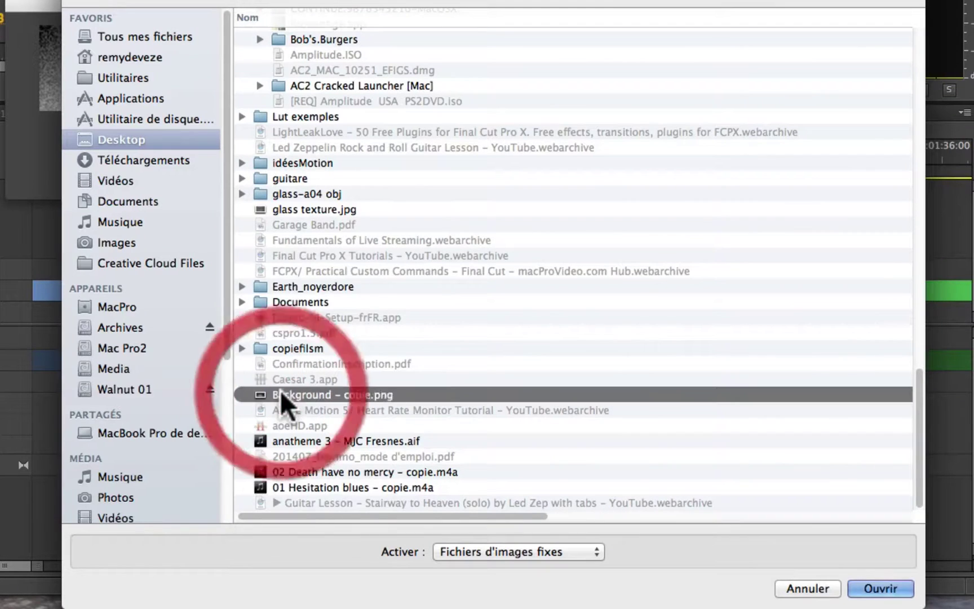
click(879, 588)
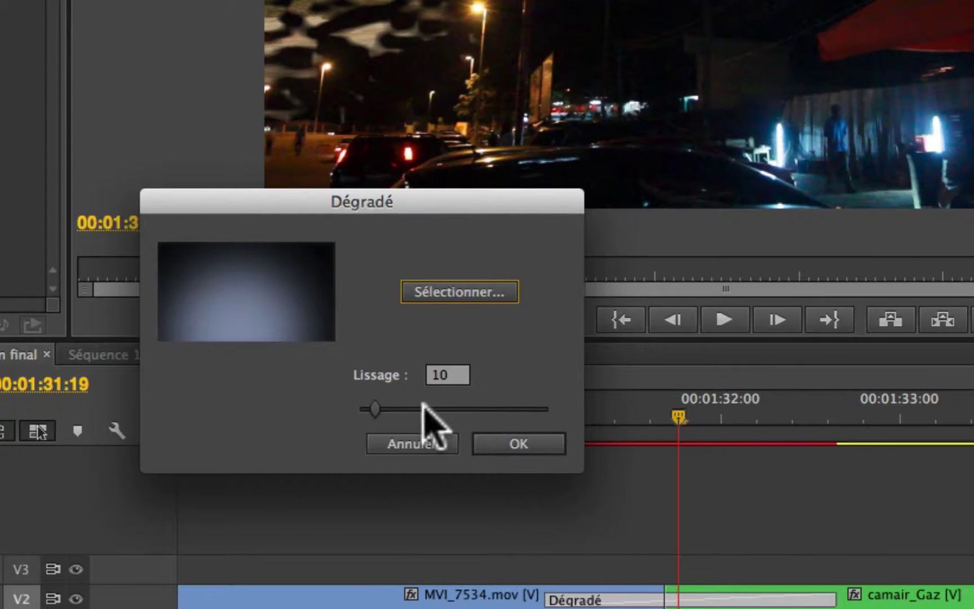
click(423, 408)
click(519, 445)
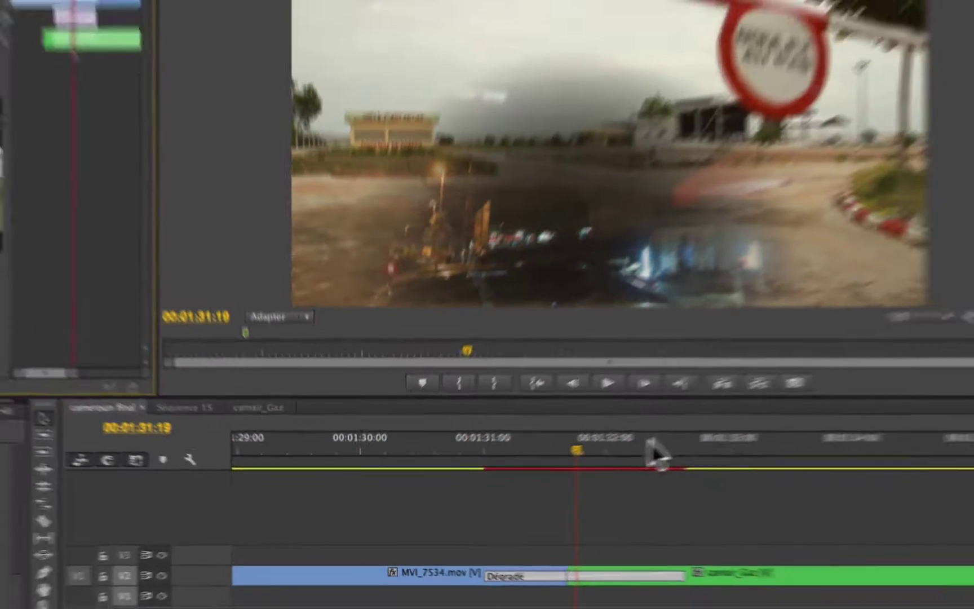
Play the customized Dégradé transition from 00:01:30:08, then replay it up to 00:01:32:00
drag(582, 450, 399, 465)
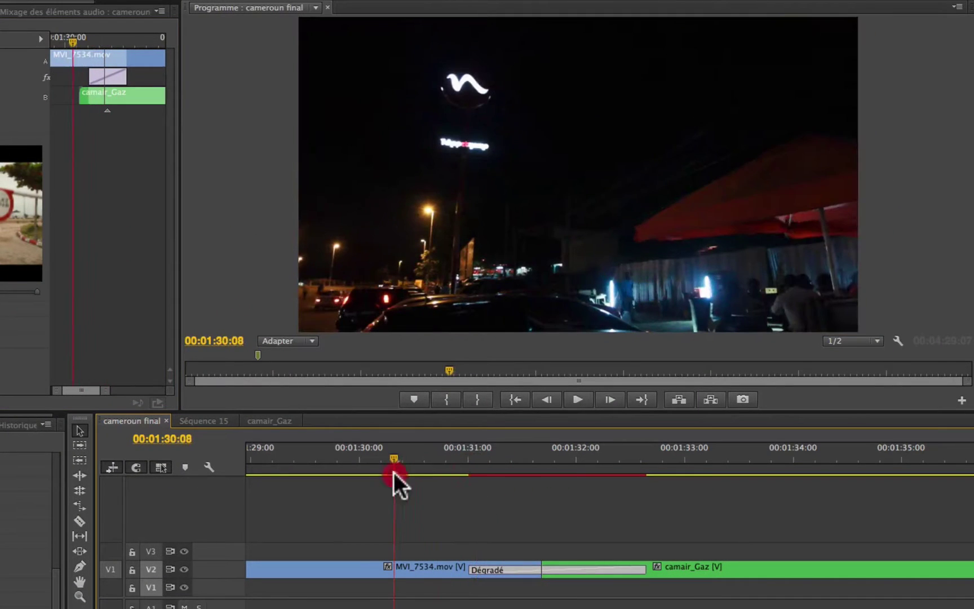
key(space)
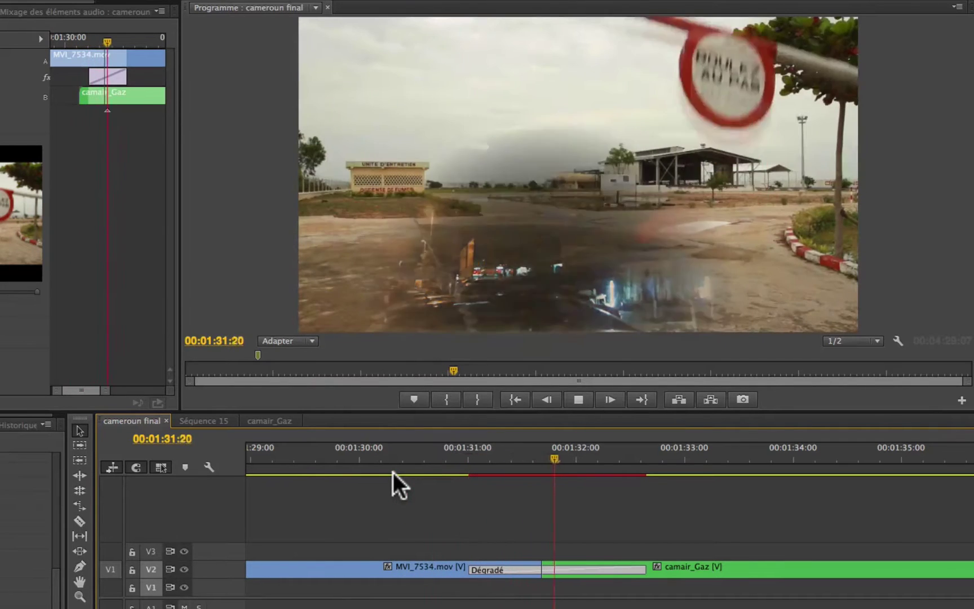
drag(416, 451, 444, 479)
key(space)
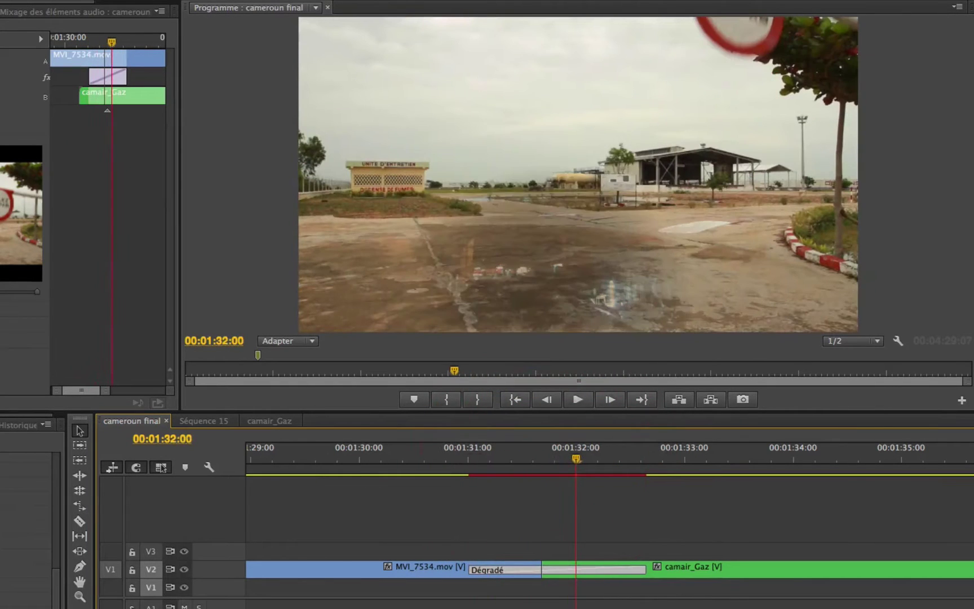